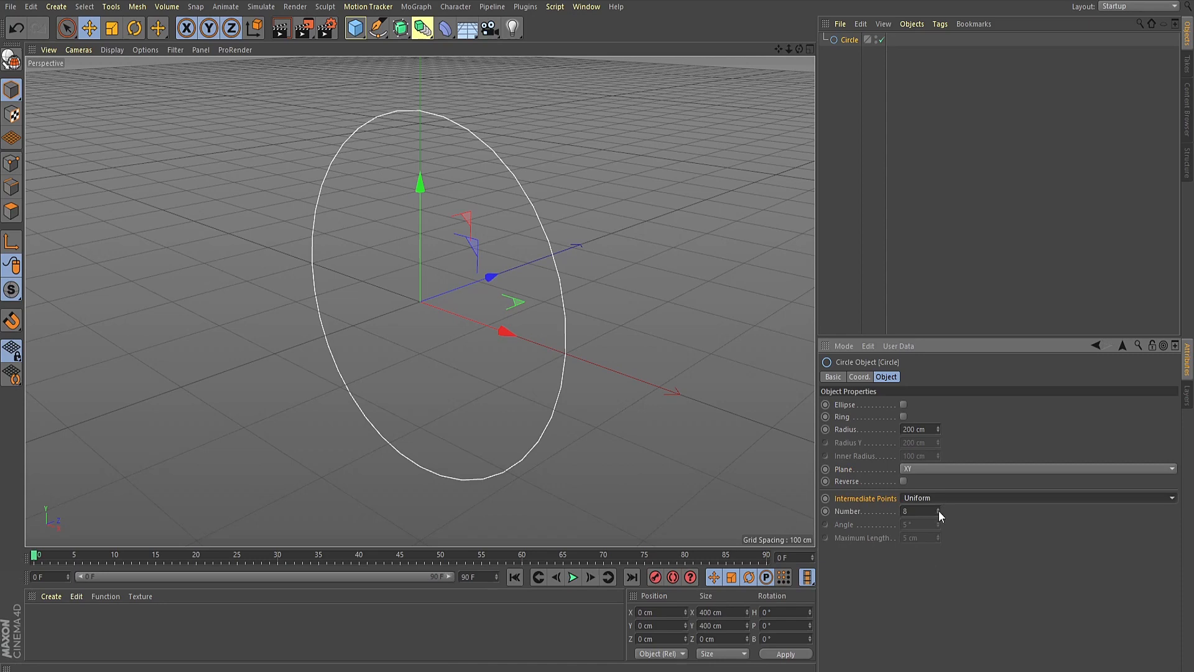
Step: Add a second circle spline and set its intermediate points to Uniform
mouse_move(938, 510)
mouse_down()
mouse_move(939, 526)
mouse_move(938, 492)
mouse_up()
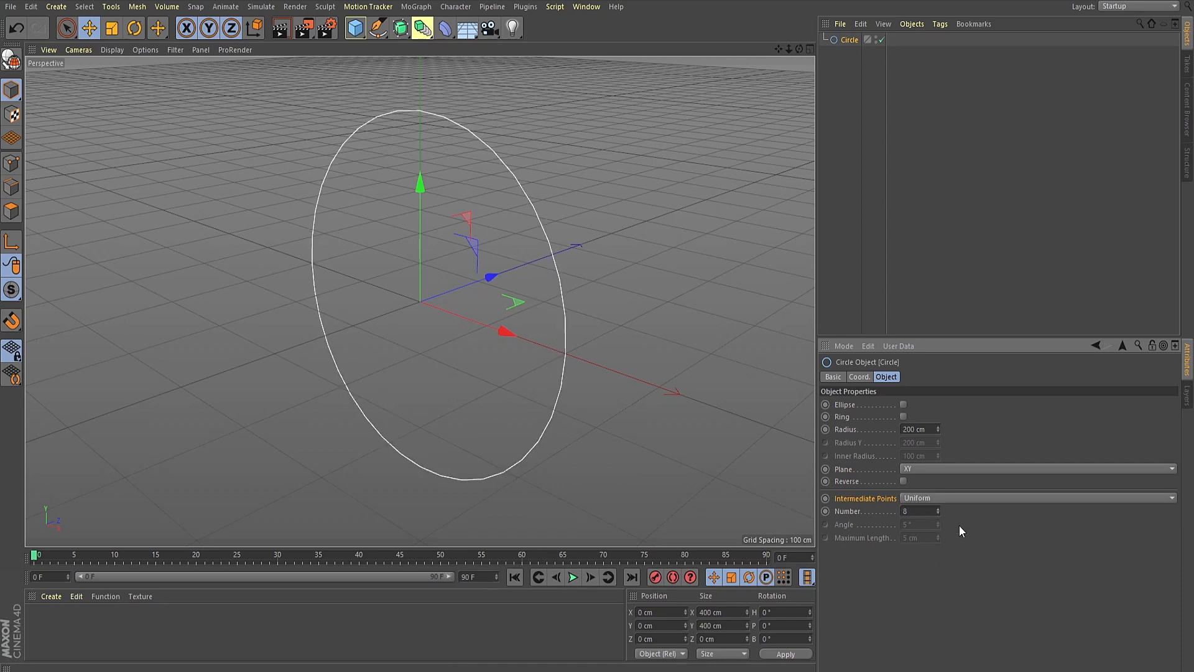
click(920, 192)
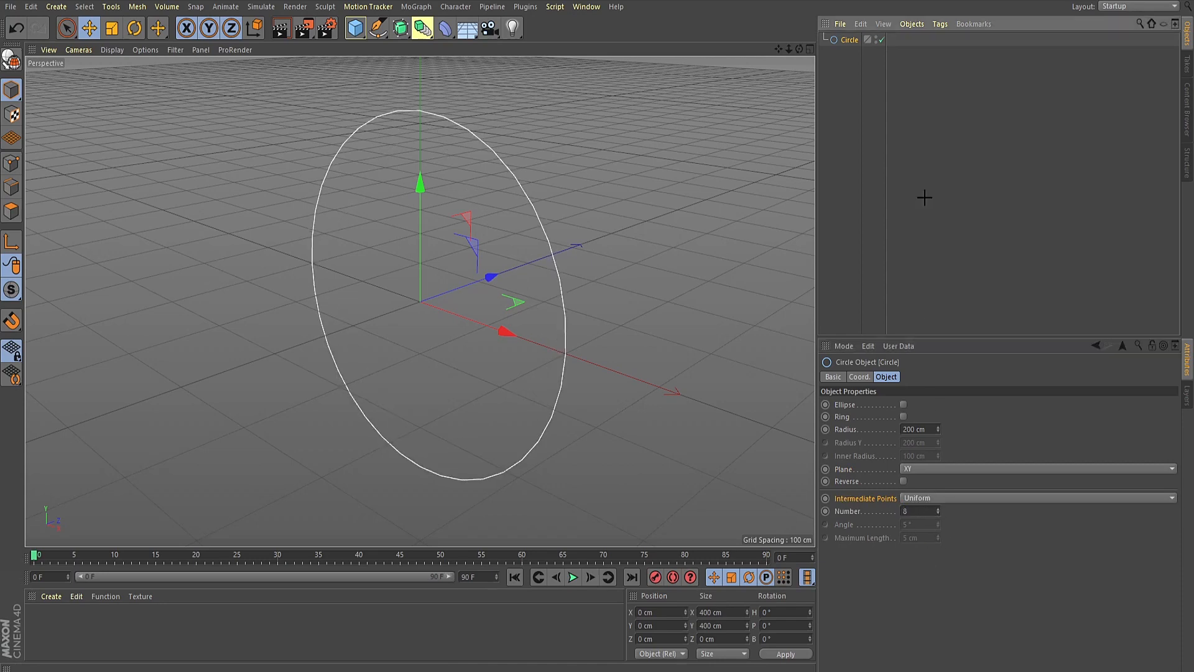
click(382, 34)
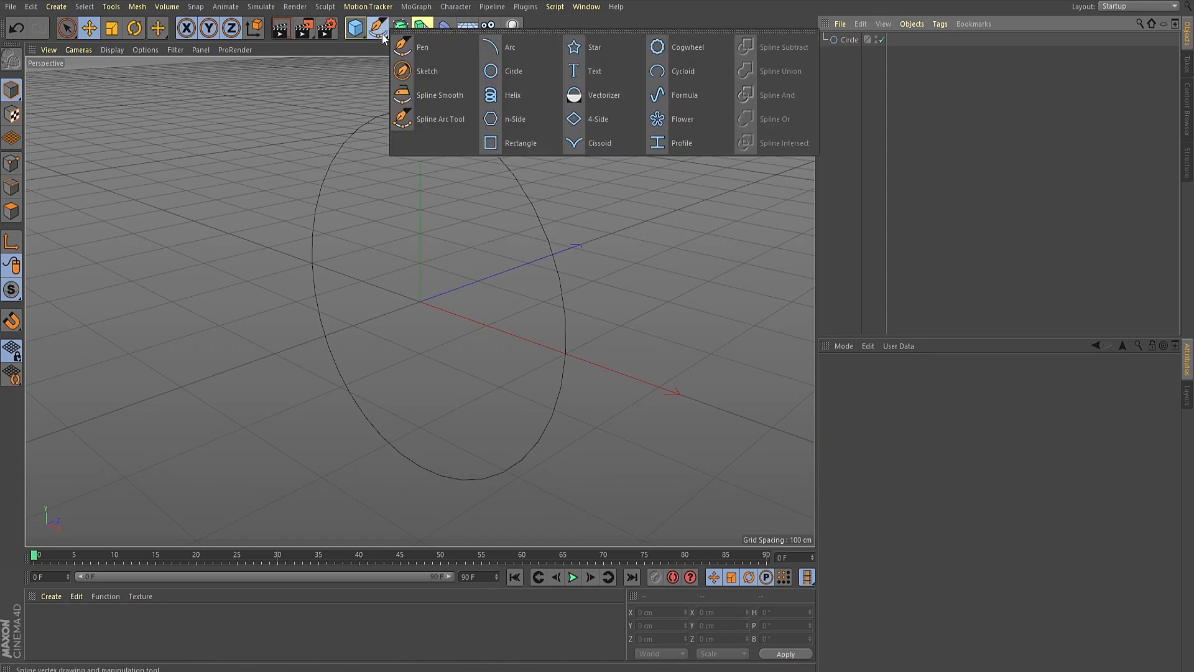
click(531, 71)
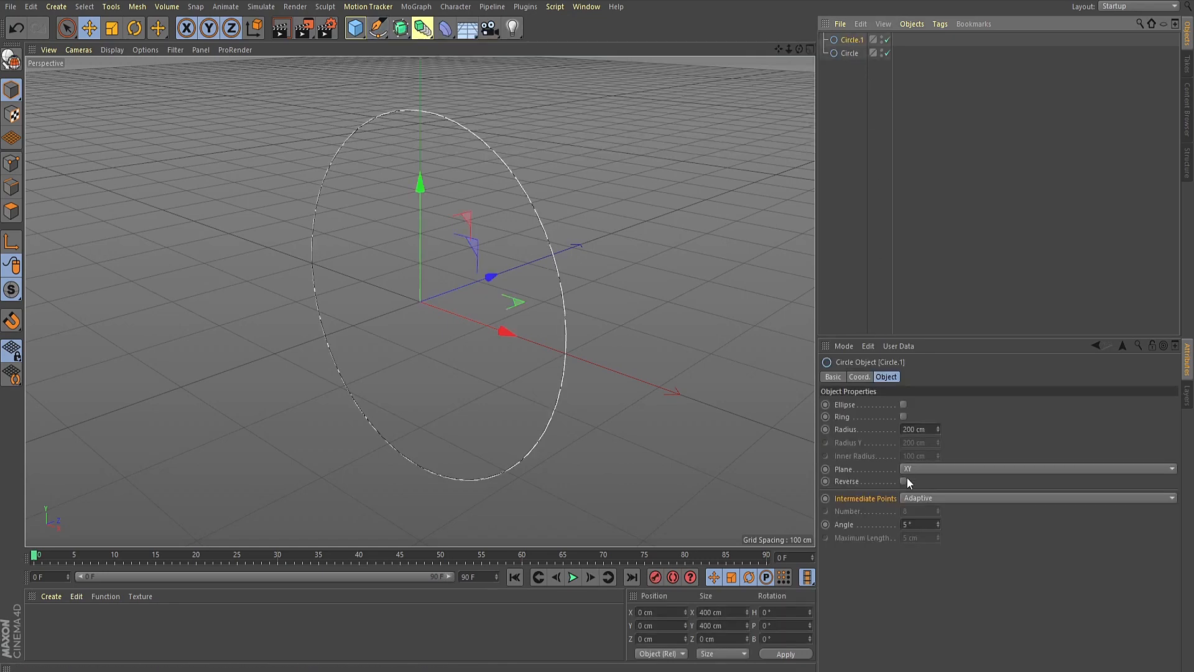
click(912, 499)
click(917, 540)
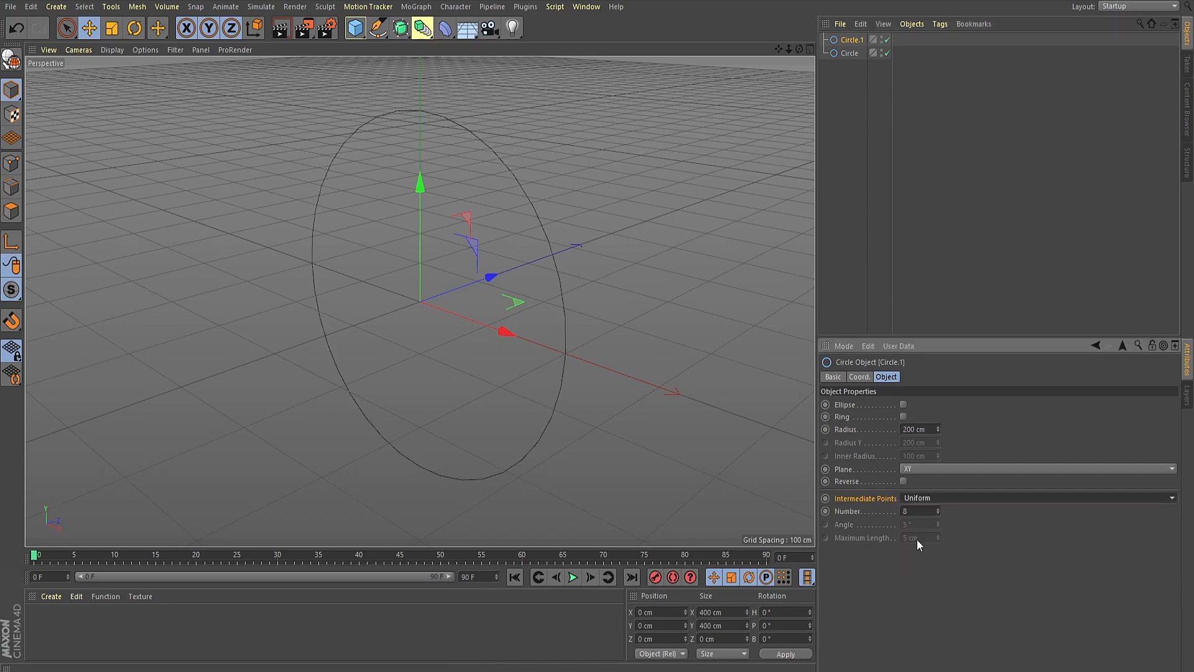
Step: Set the second circle's radius to 10 cm
click(908, 429)
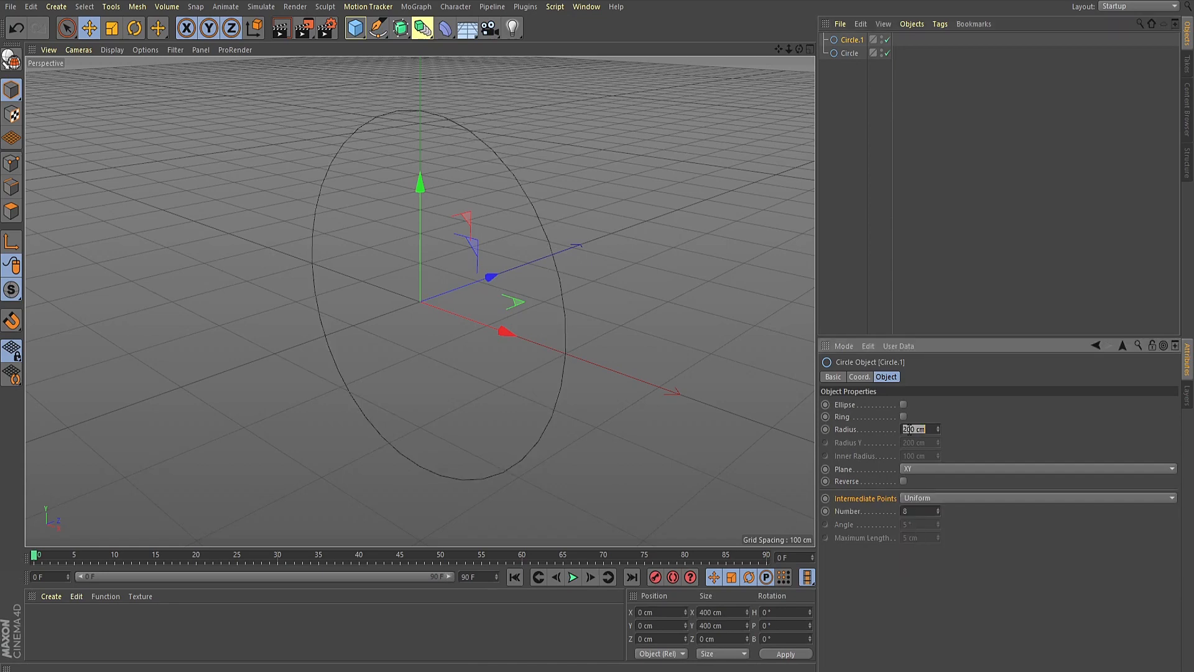
text(10)
key(Return)
click(897, 211)
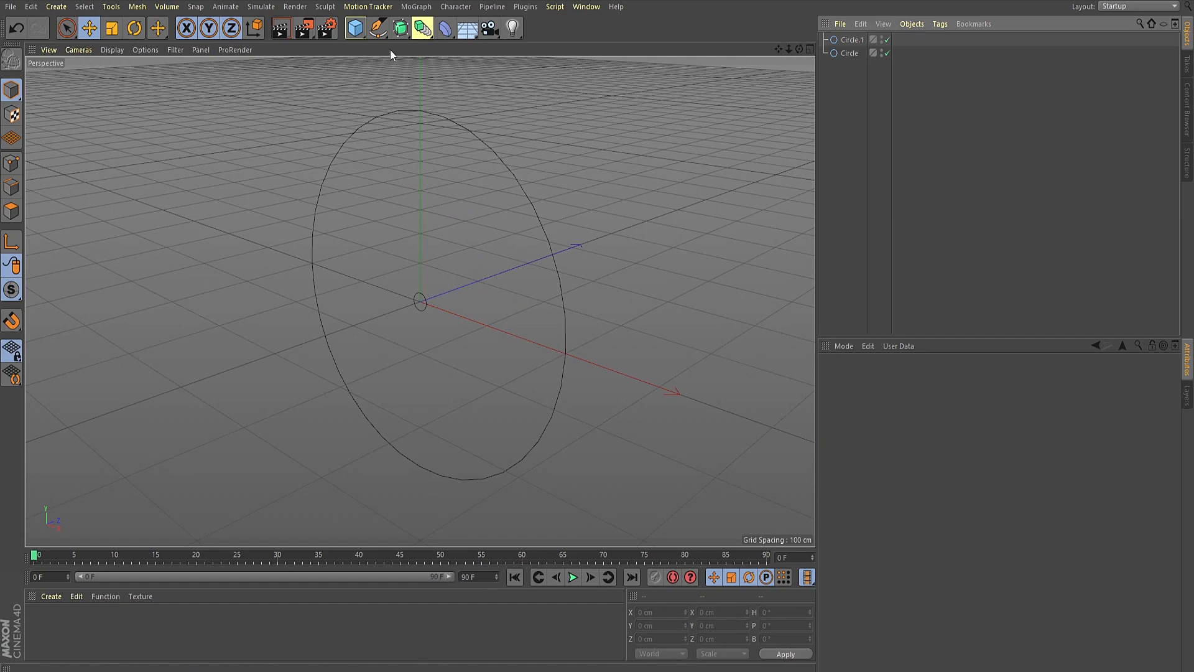
Step: Add a Sweep generator and nest both circles under it, with the small circle as the profile
click(402, 29)
click(443, 98)
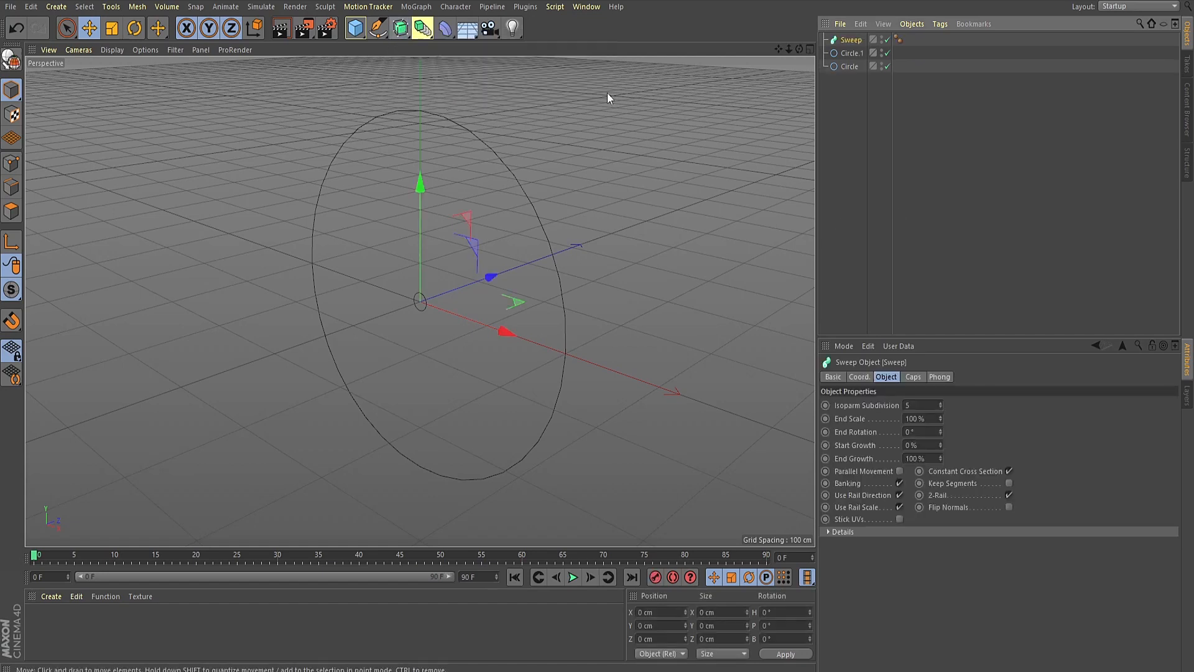
click(847, 54)
ctrl+click(849, 66)
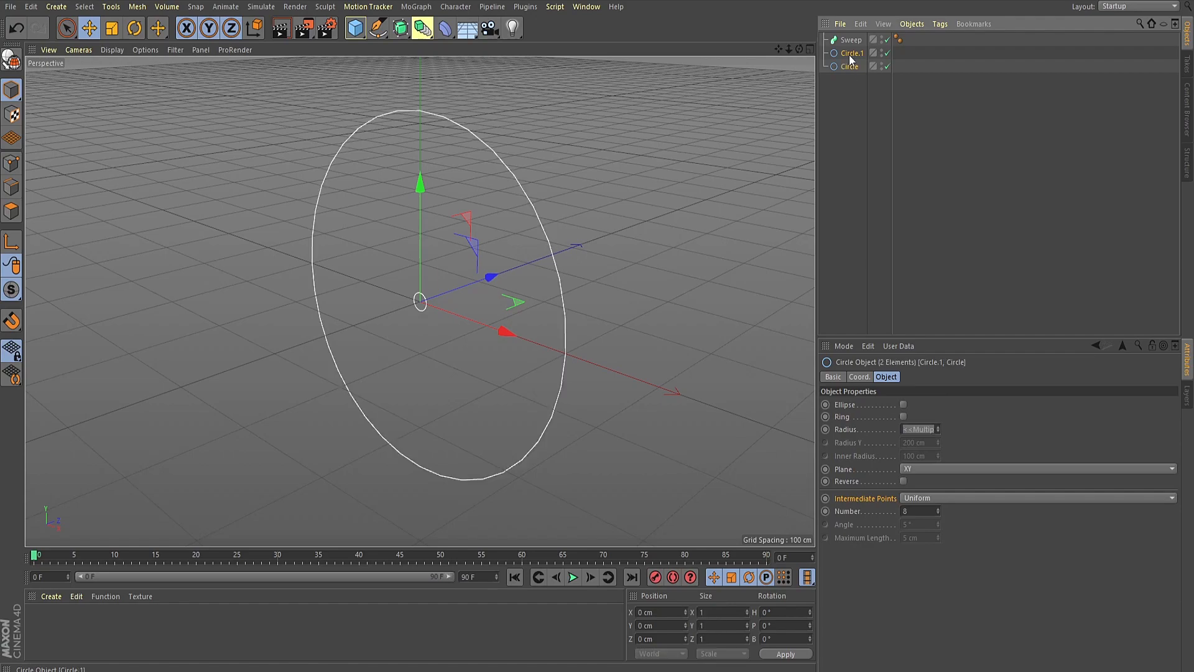
drag(849, 55, 845, 40)
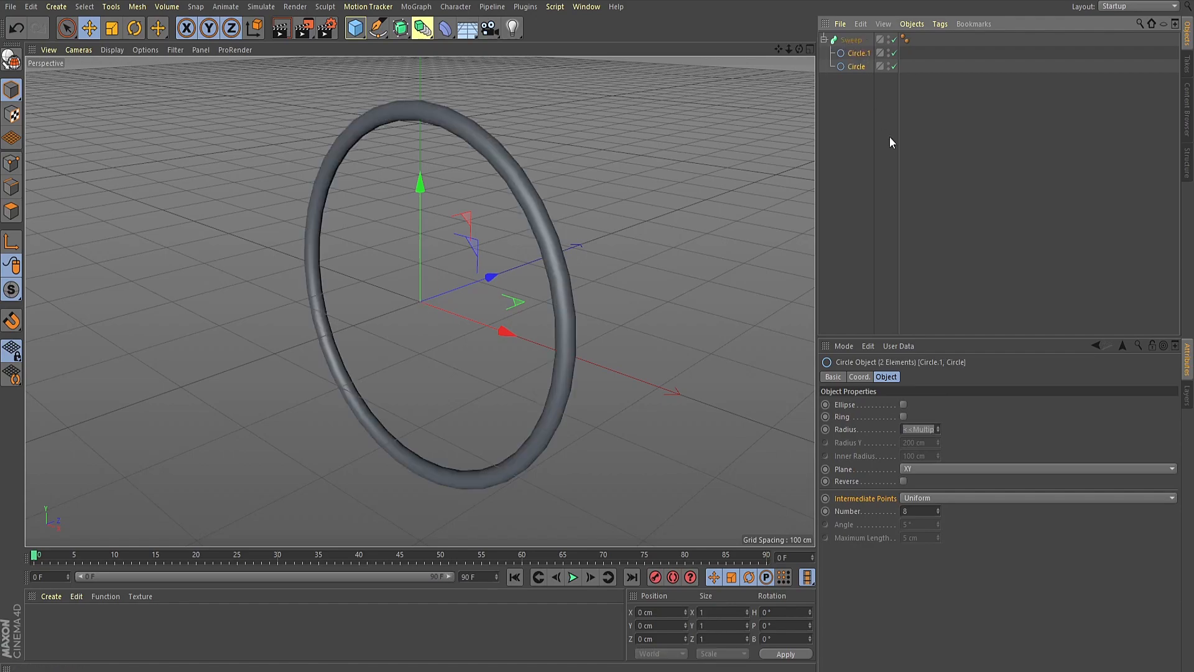
Step: Switch the viewport display to Gouraud Shading (Lines) to show the swept ring's polygon edges
click(408, 379)
scroll(581, 353, down, 2)
mouse_move(582, 354)
alt+mouse_down()
mouse_move(485, 356)
mouse_move(584, 343)
alt+mouse_up()
key(n)
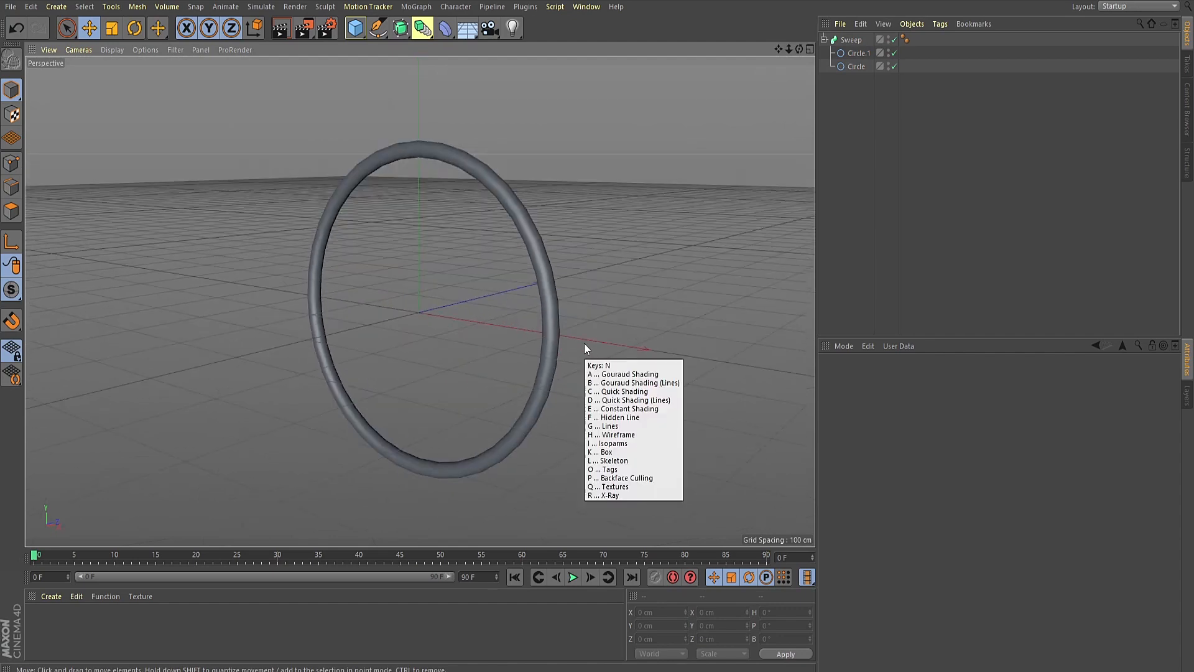
key(b)
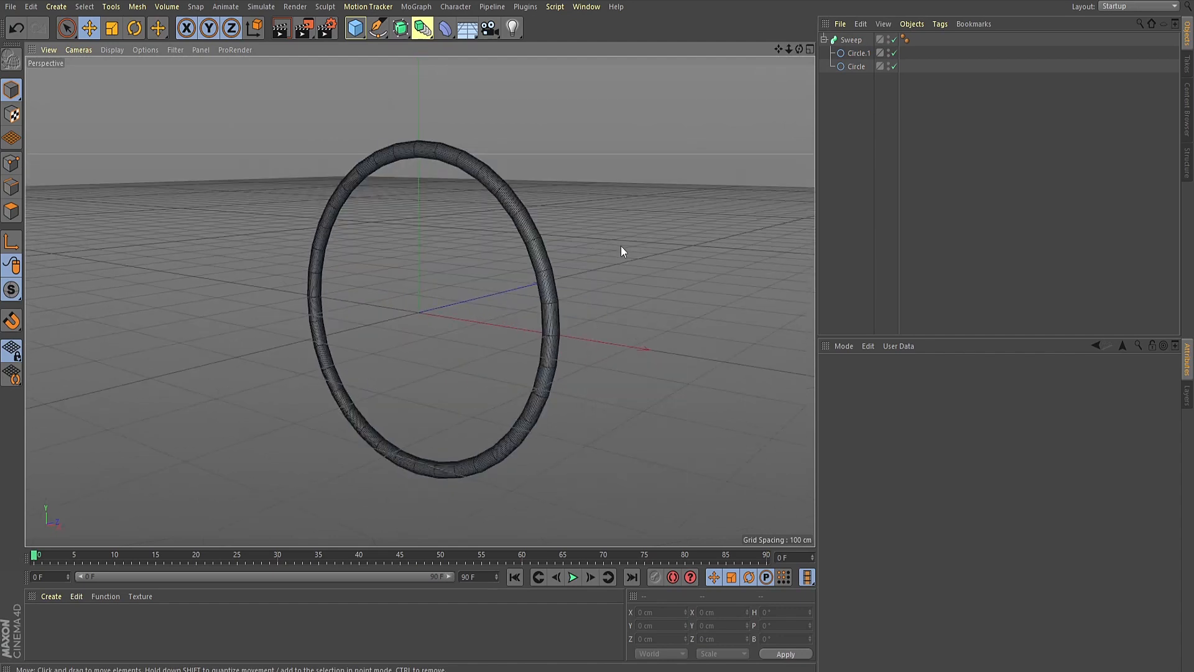
mouse_move(621, 251)
alt+mouse_down()
mouse_move(474, 290)
mouse_move(530, 288)
mouse_move(597, 248)
alt+mouse_up()
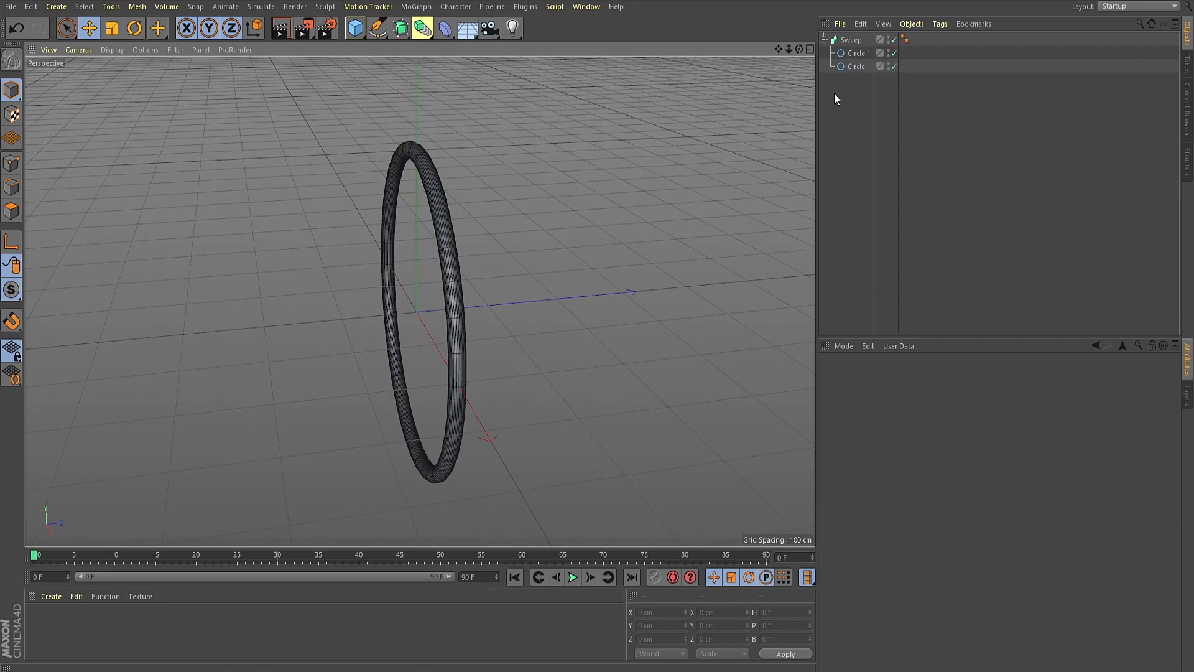
Step: Set the small profile circle's number of intermediate points to 0
click(852, 55)
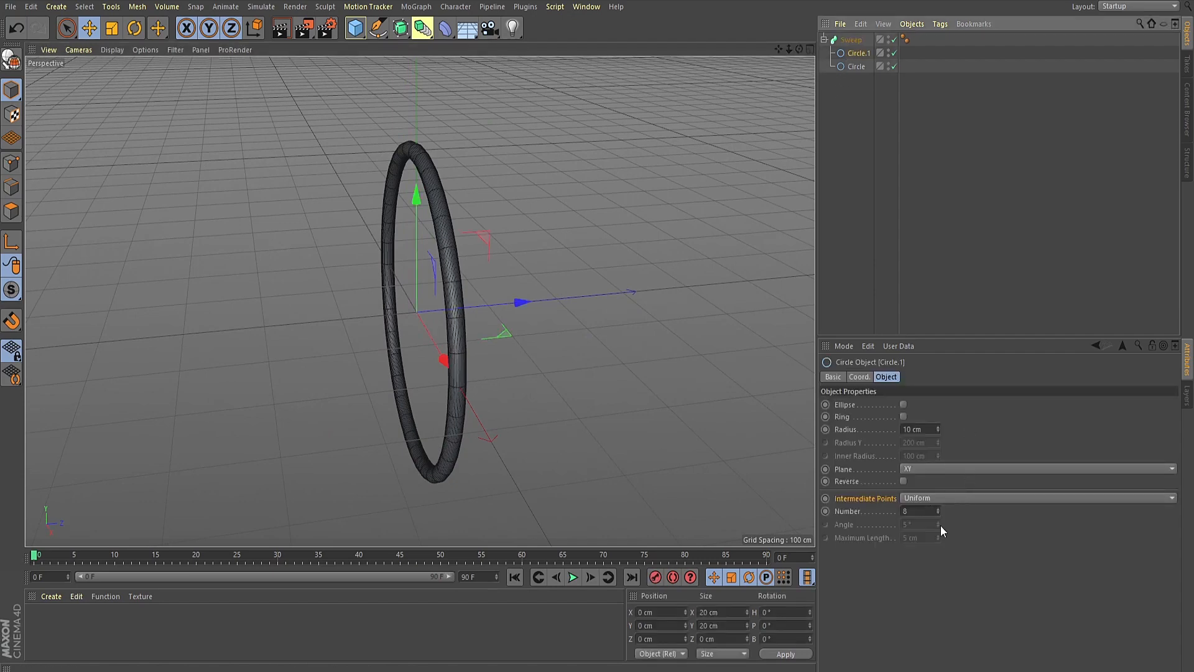
drag(939, 514, 939, 526)
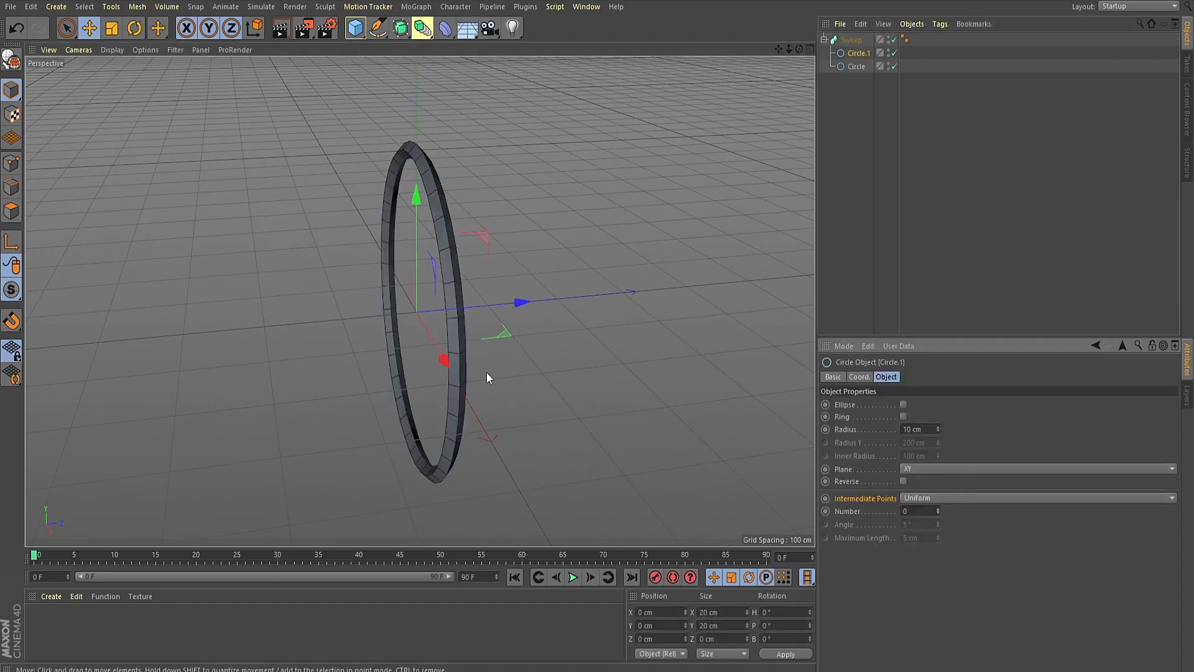
alt+drag(487, 372, 520, 380)
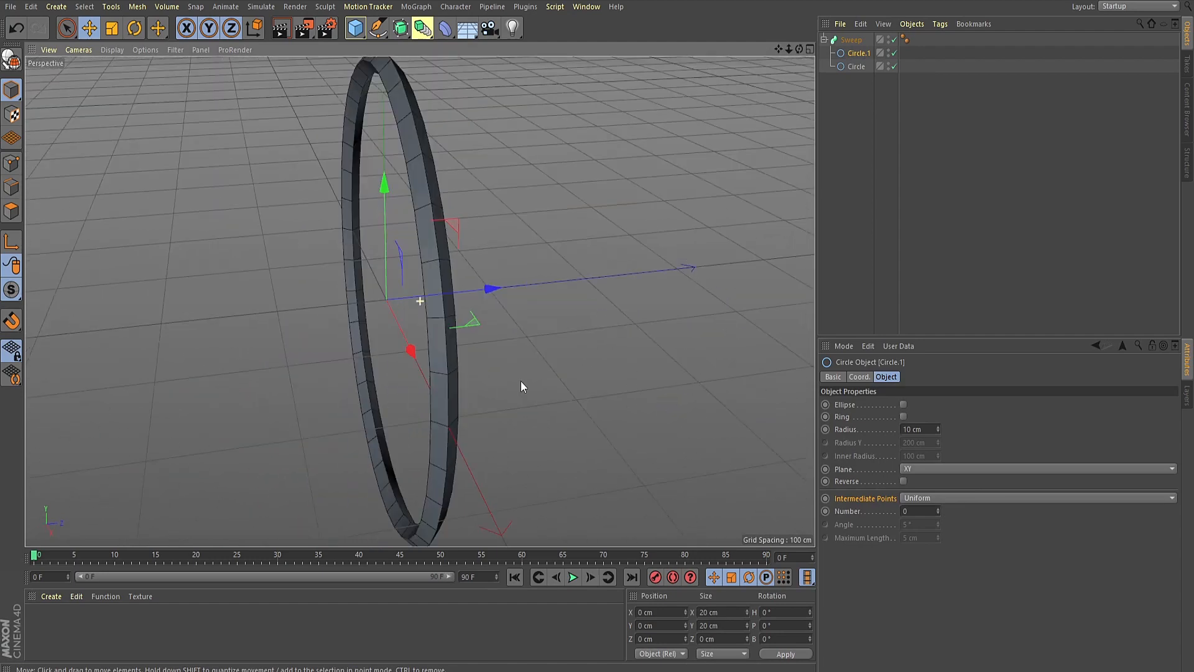
Step: Add a Twist deformer as a child of the large path circle, fitted to its size
click(852, 66)
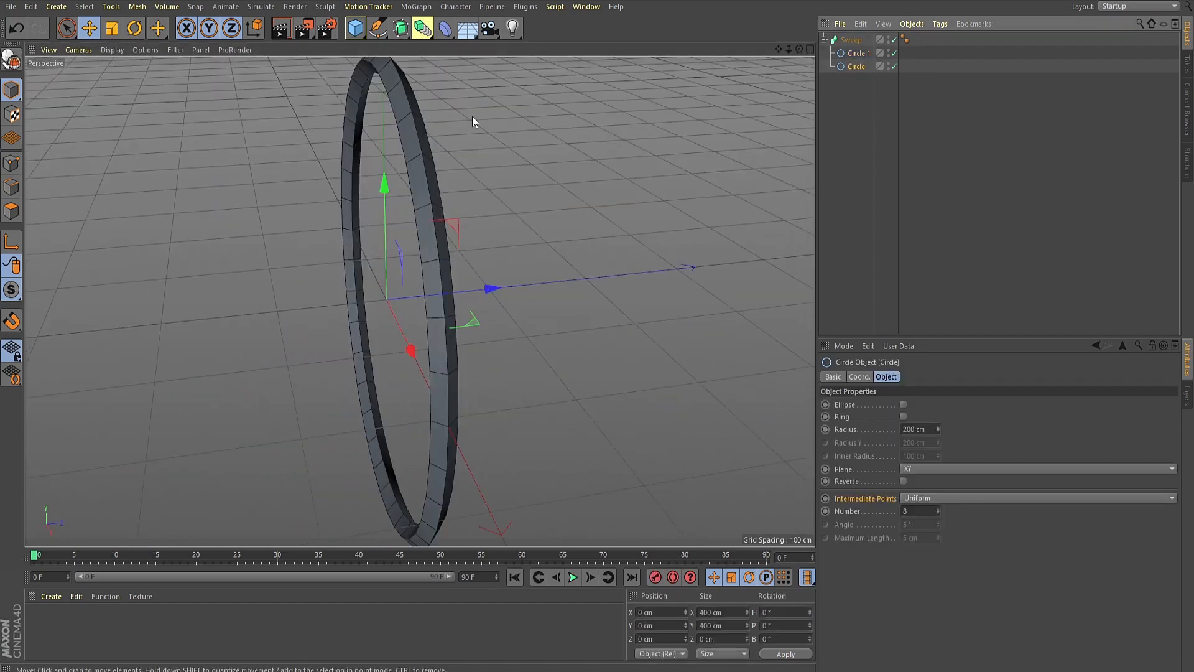
click(450, 28)
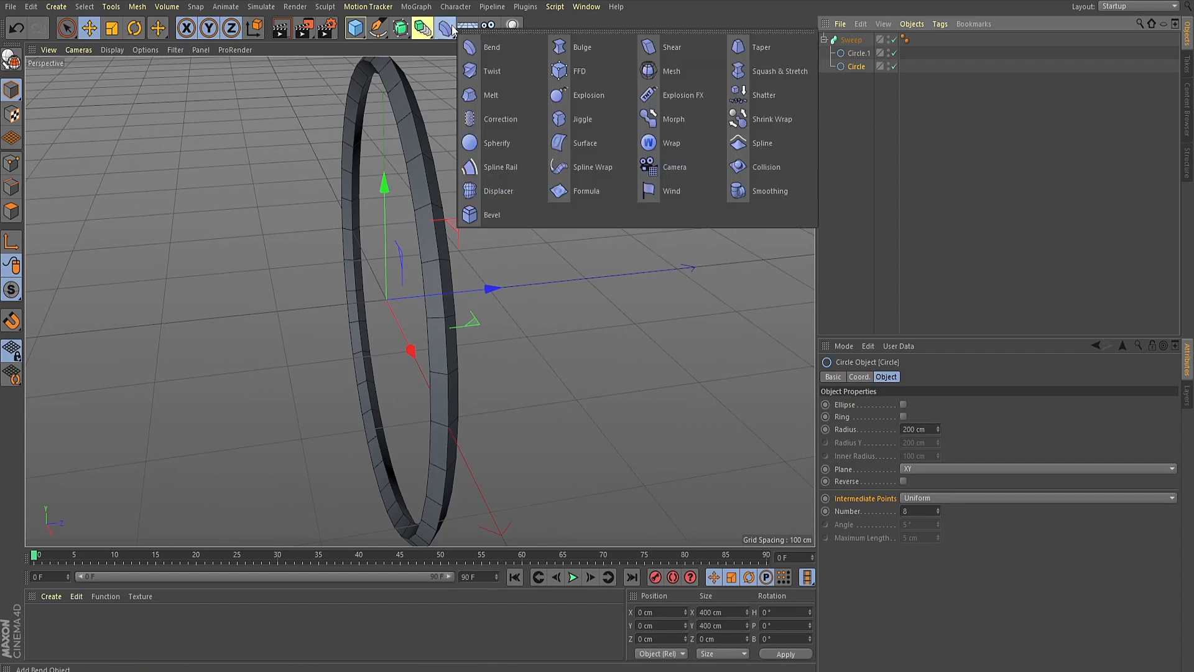
shift+click(479, 70)
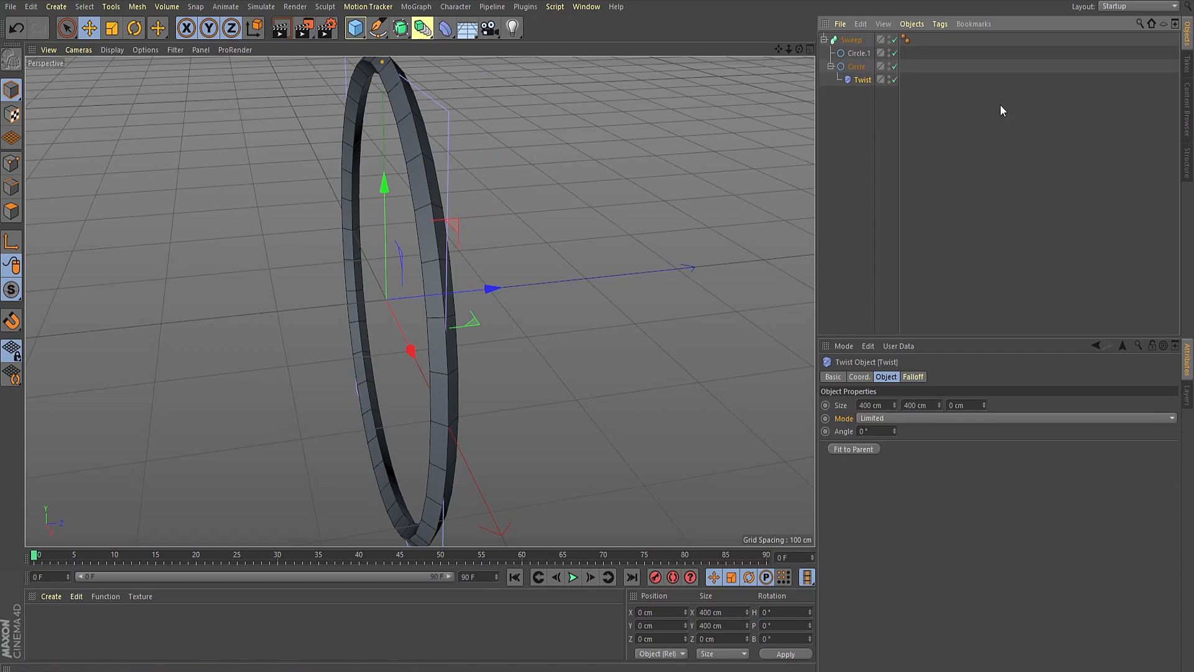
scroll(522, 243, down, 2)
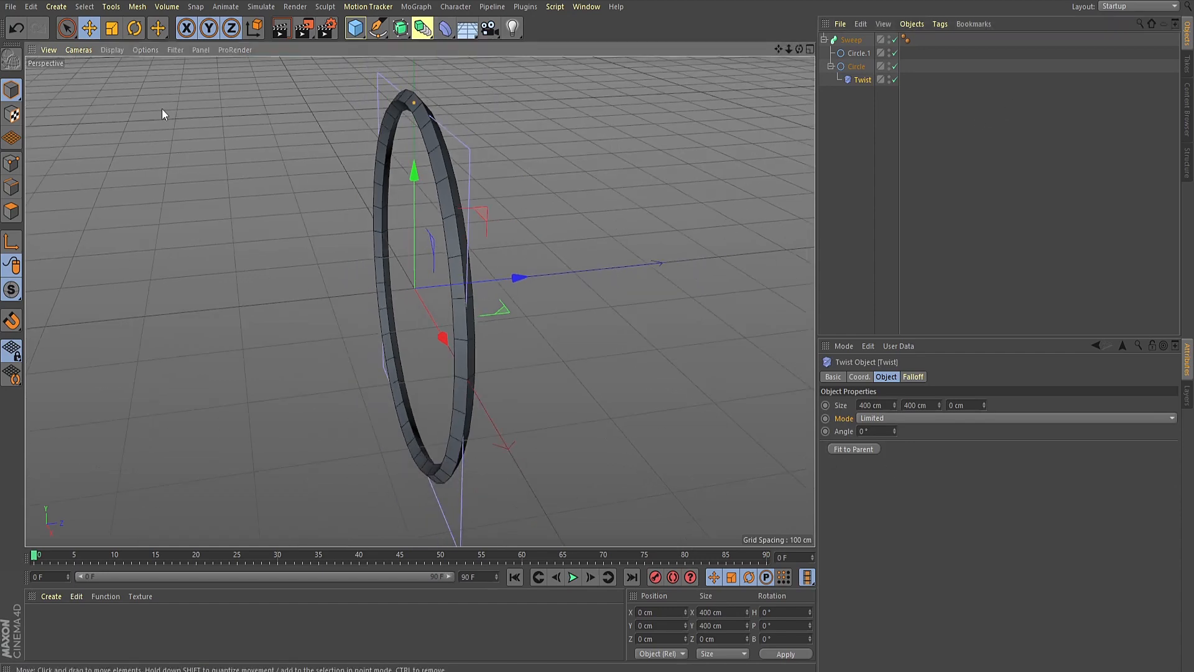
Step: Set the Twist deformer's angle to 75°
click(864, 65)
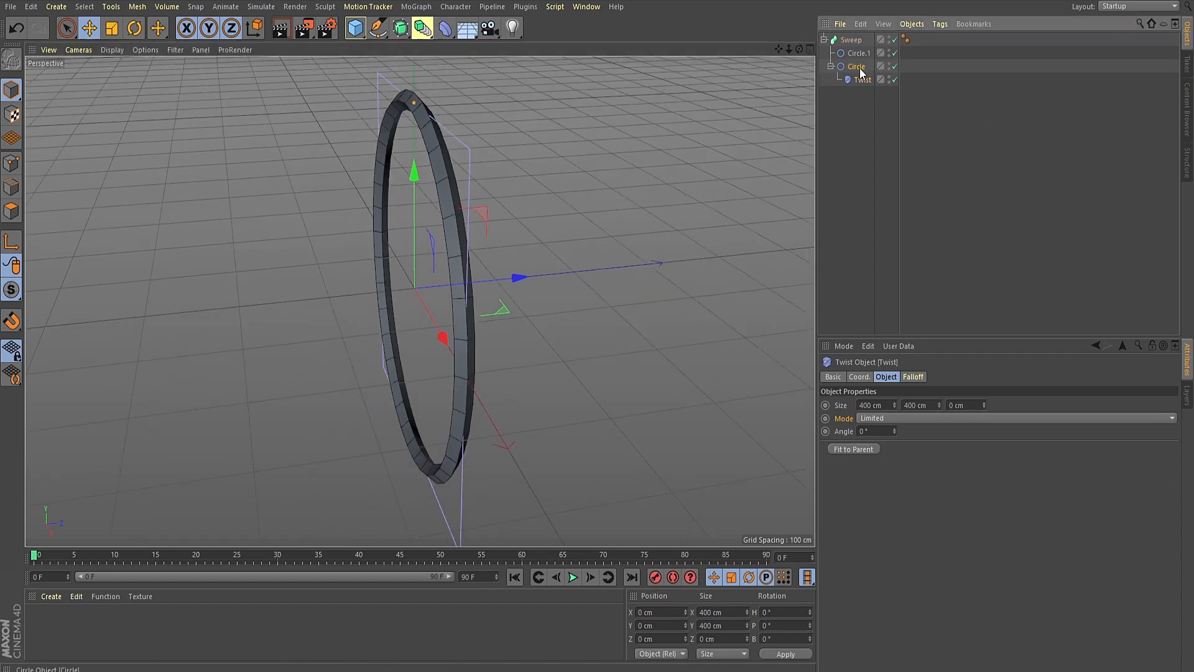
click(863, 80)
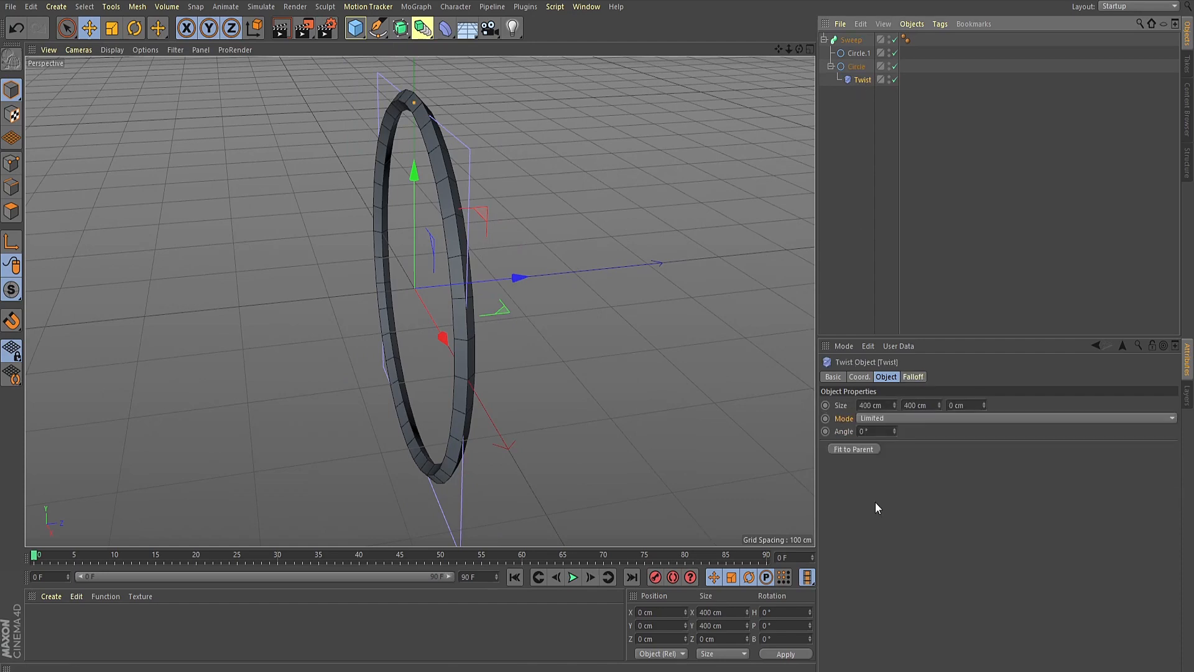
click(887, 431)
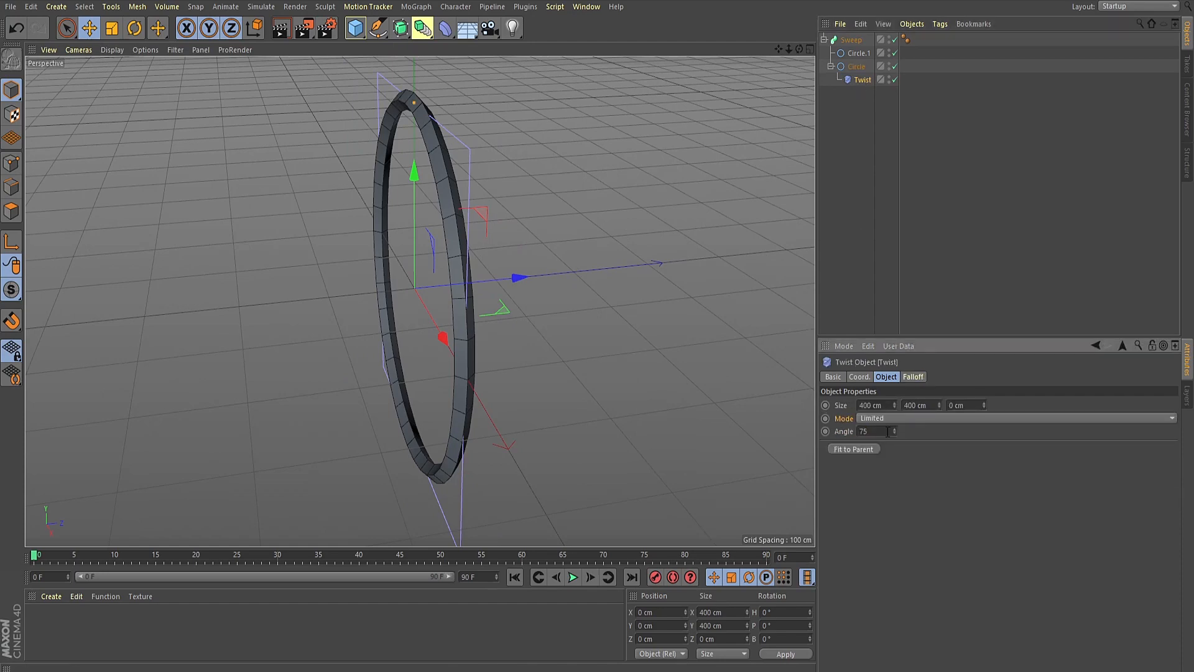
key(Return)
click(908, 278)
alt+drag(742, 395, 579, 315)
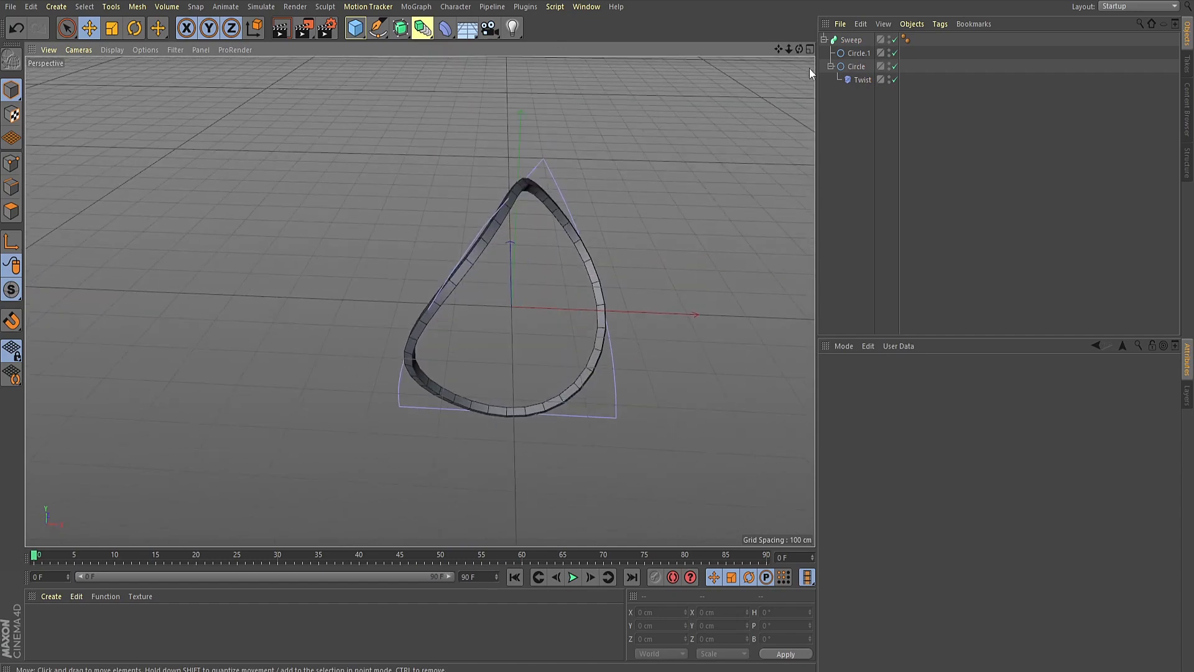
Step: Collapse the Sweep's hierarchy and rename the object to "ring"
click(824, 40)
click(856, 43)
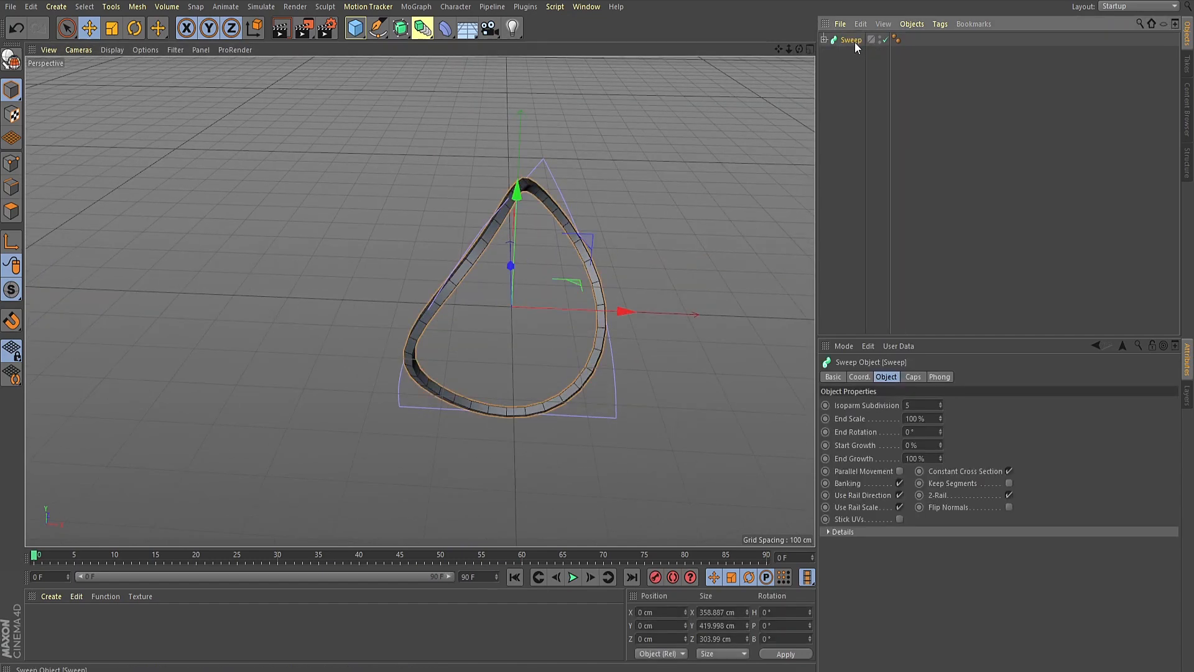
double_click(852, 40)
key(BackSpace)
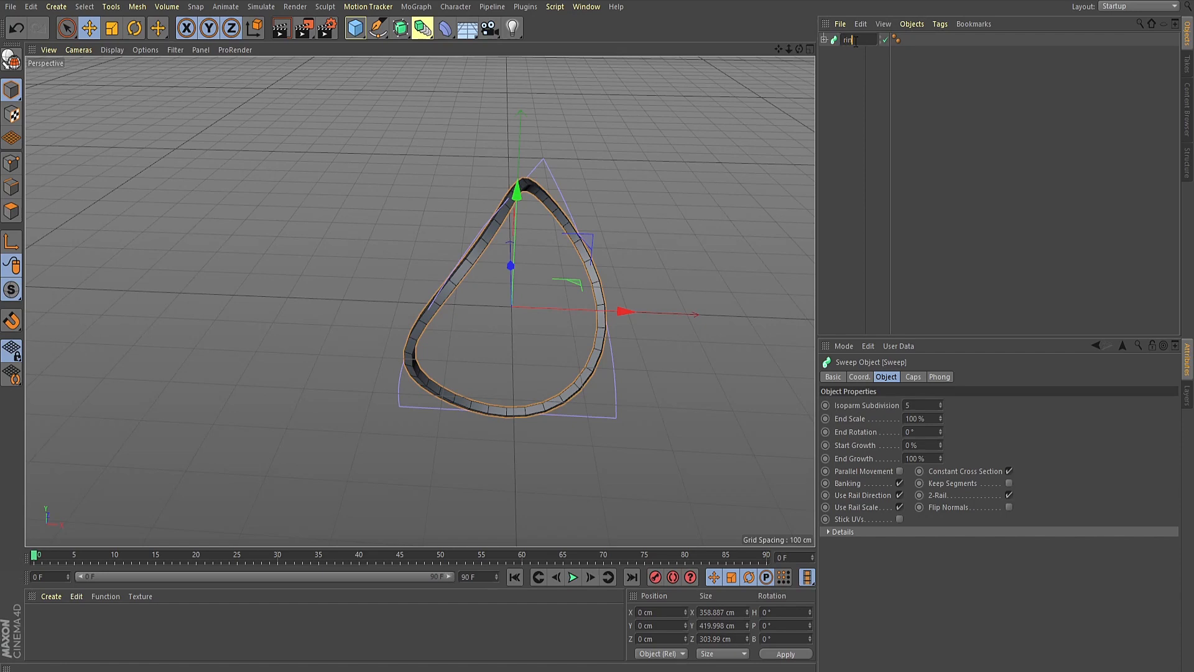
text(ring)
key(Return)
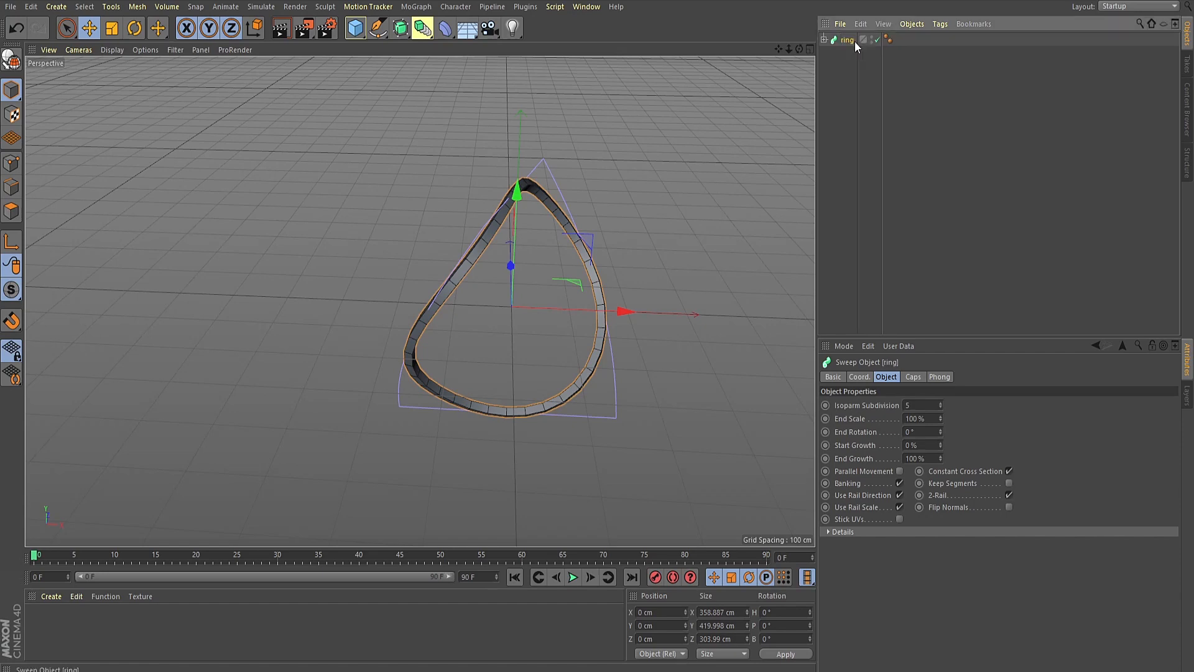
Step: Add a MoGraph Cloner and nest the ring under it
click(422, 6)
click(425, 152)
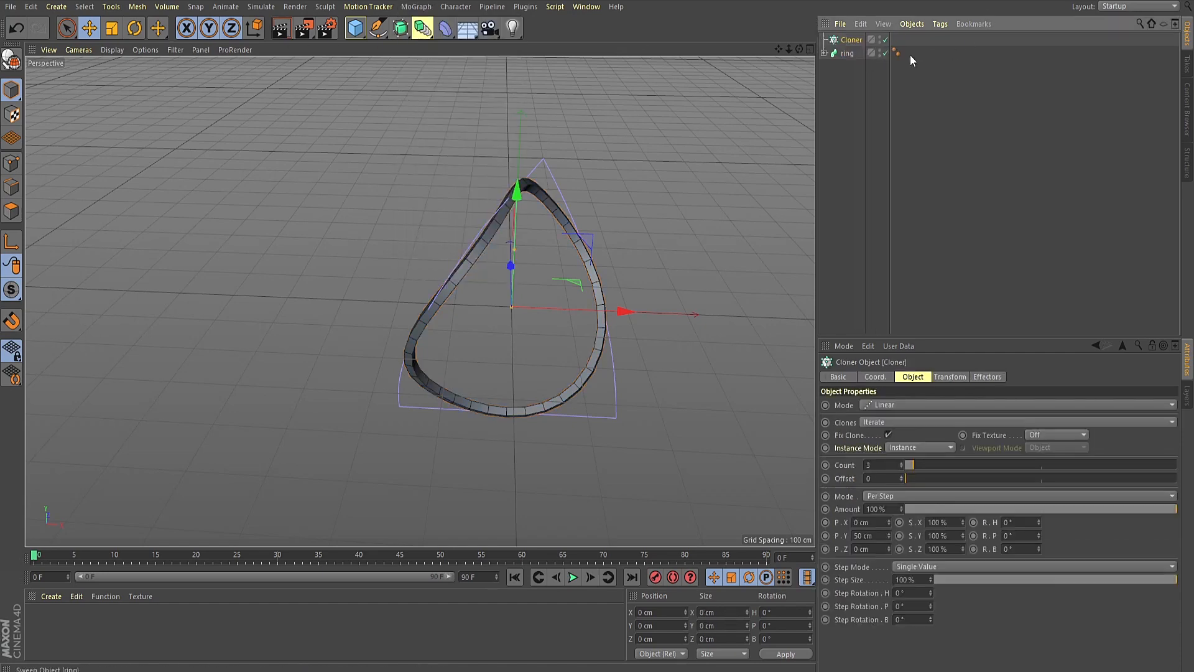
drag(847, 55, 849, 42)
click(851, 40)
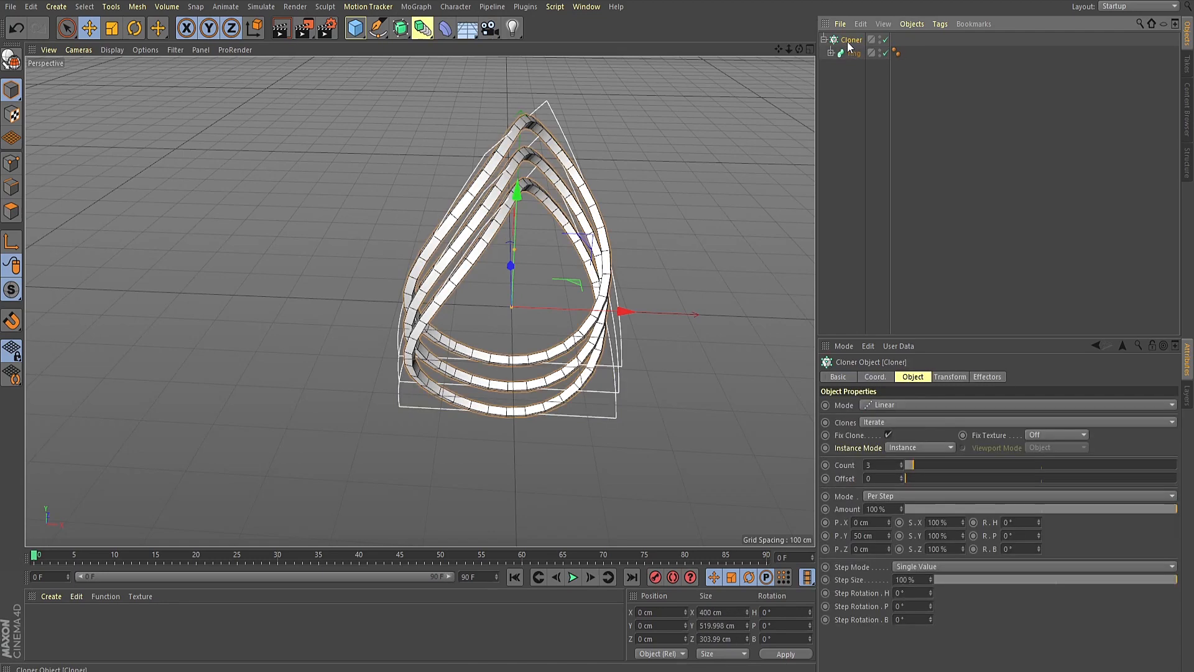
Step: Set the Cloner to Radial mode on the ZY plane with a radius of 340 cm
click(872, 406)
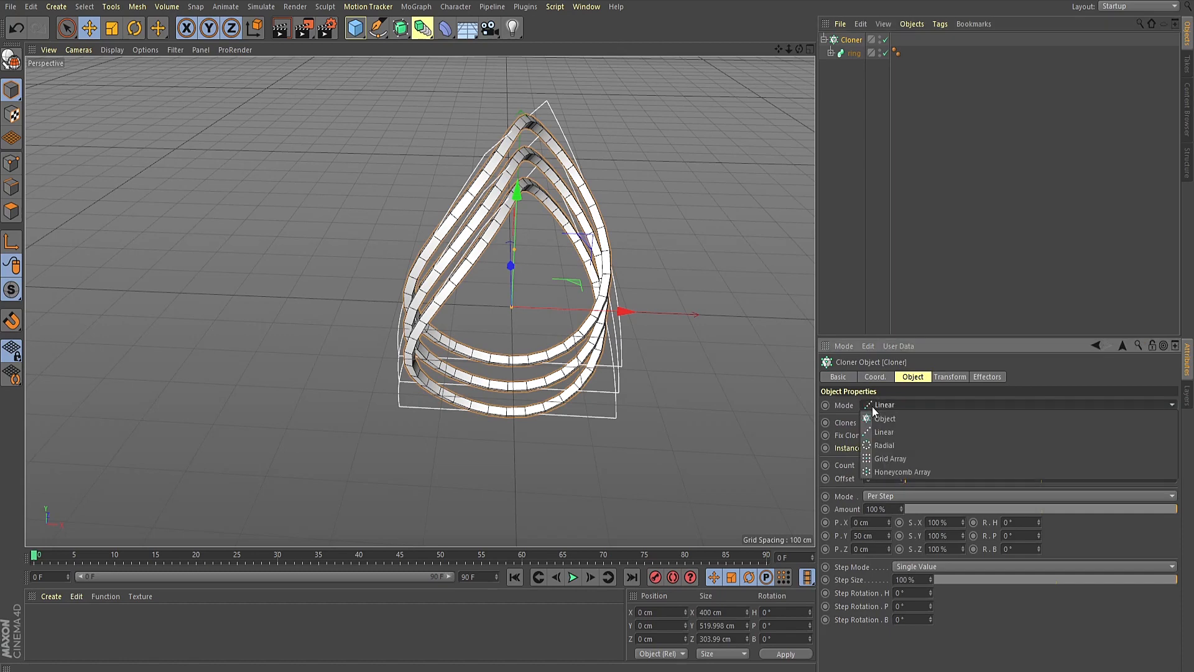
click(876, 446)
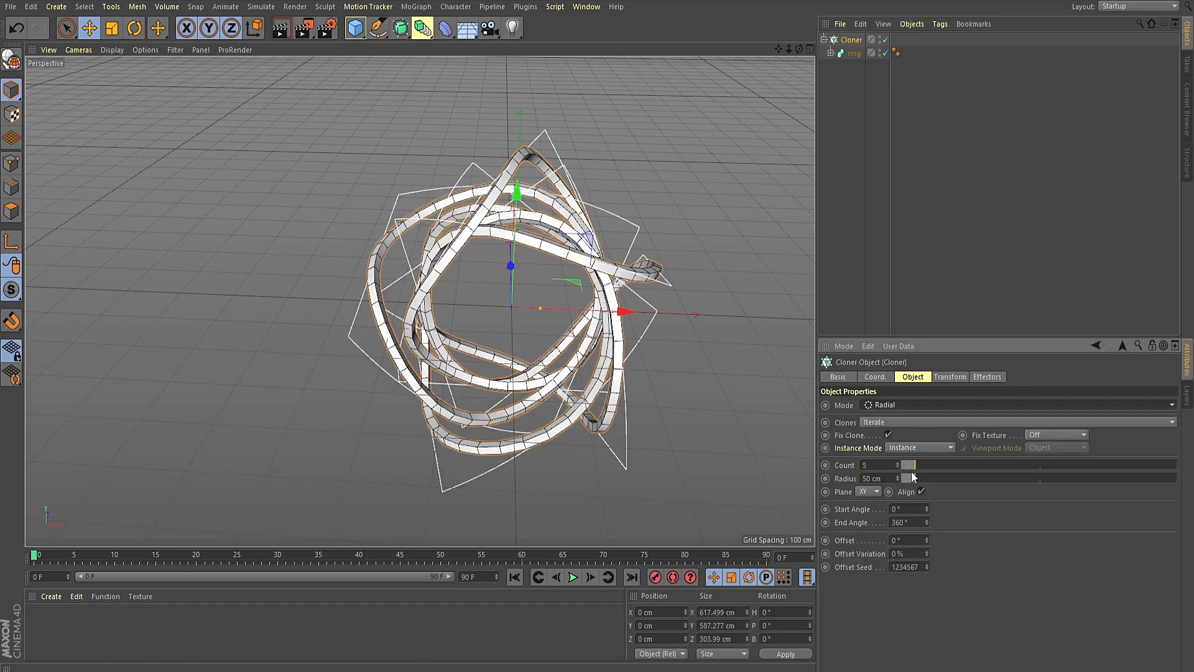
click(874, 491)
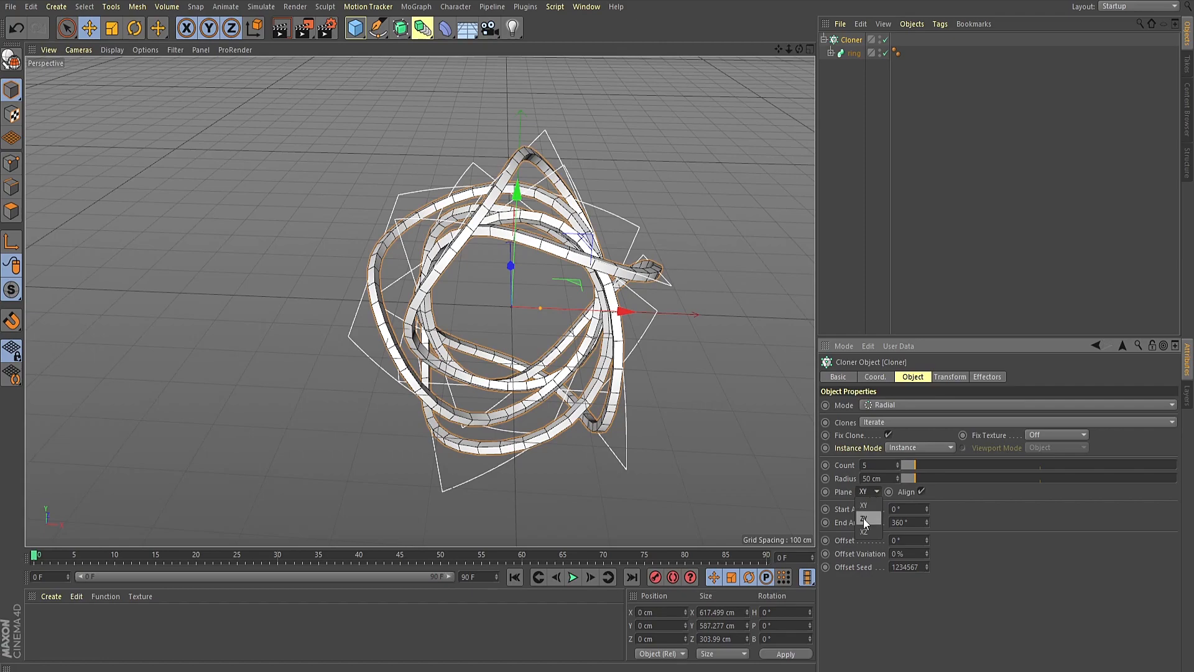
click(863, 517)
drag(918, 479, 995, 477)
alt+drag(412, 391, 307, 371)
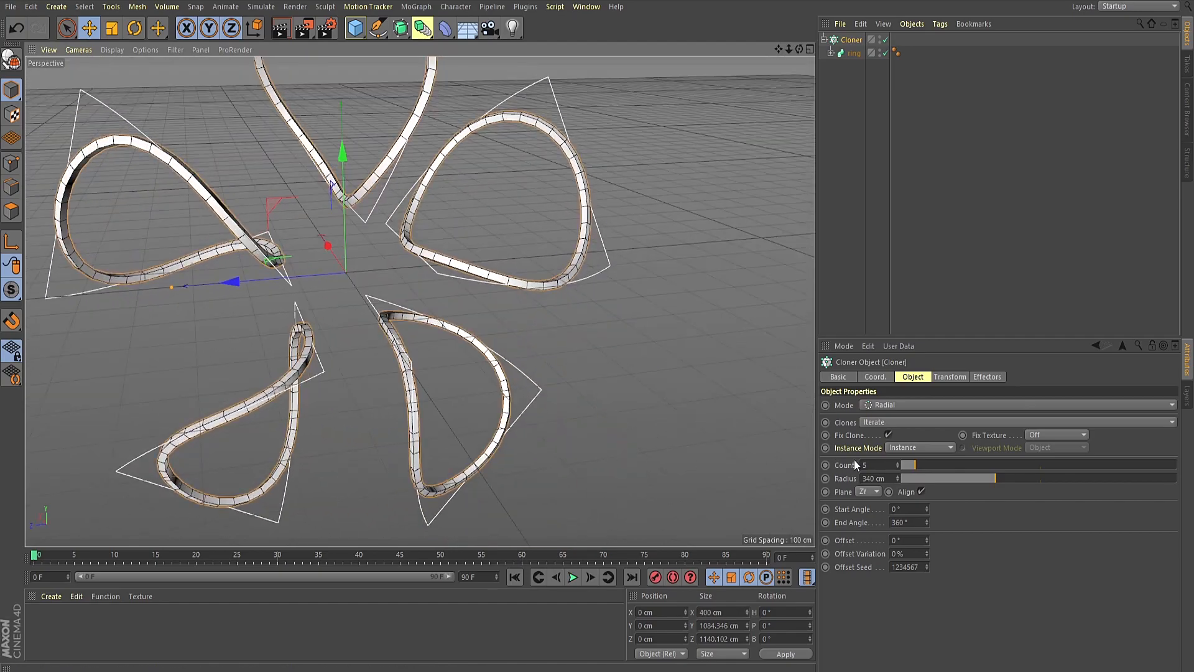
Step: Raise the Cloner's count to 49 so the rings form a dense torus, and deselect it
drag(897, 461, 897, 460)
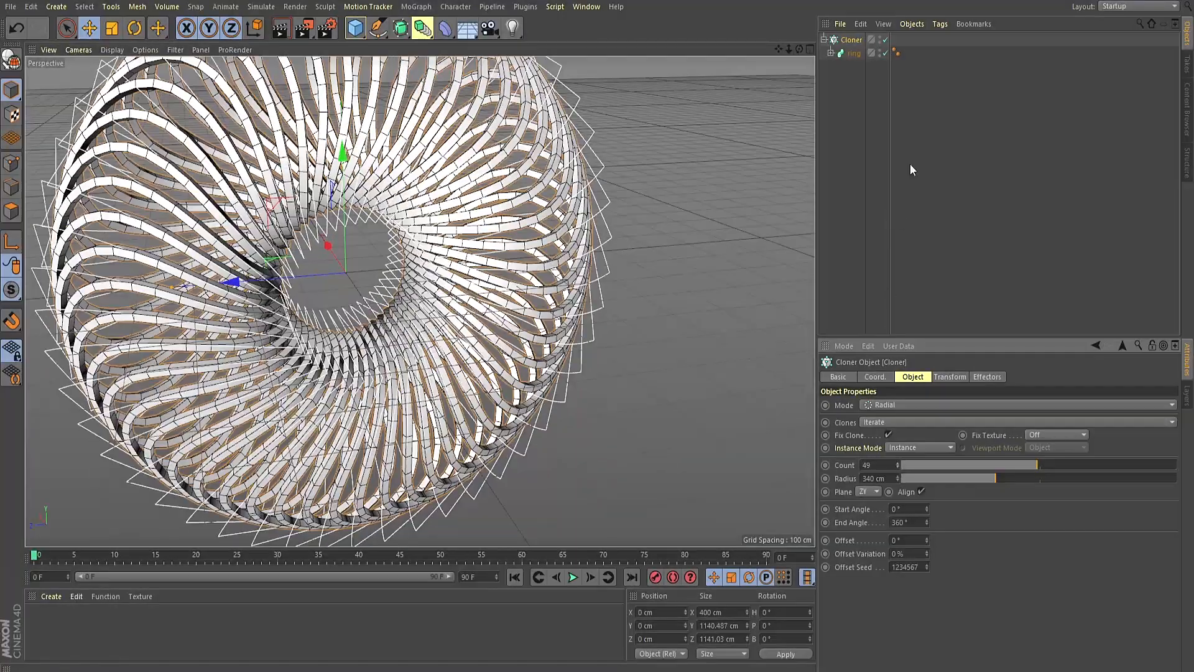
click(909, 106)
scroll(577, 267, down, 3)
alt+middle_drag(566, 238, 591, 303)
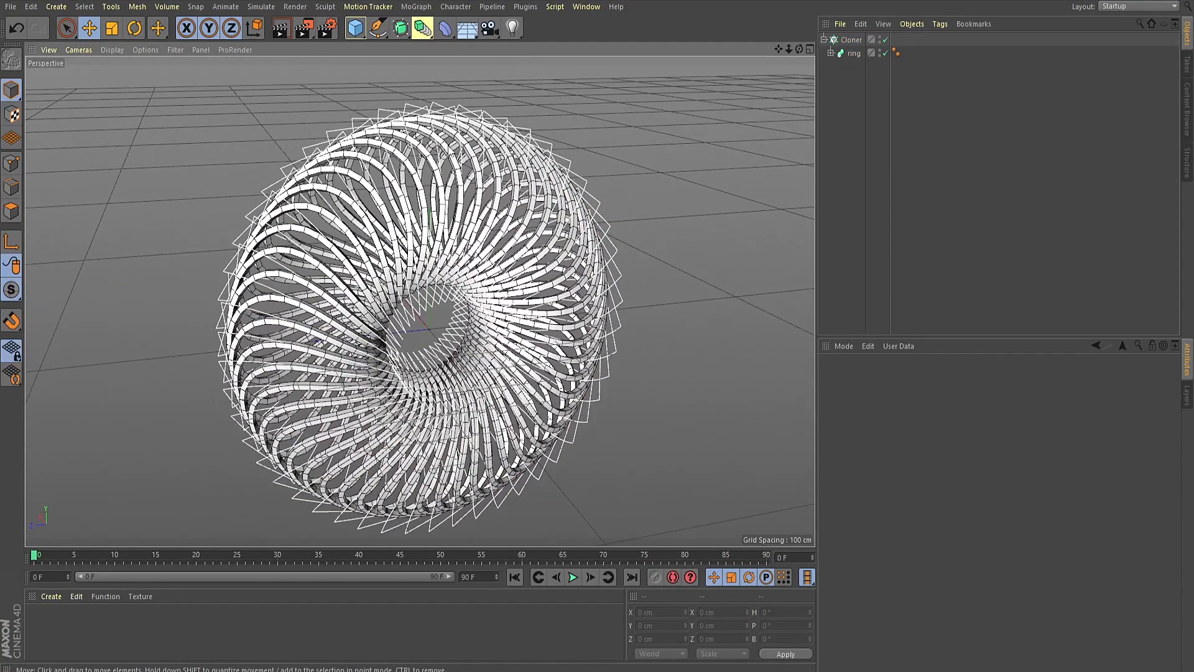
Step: Expand the ring's hierarchy and hide the Twist deformer's cage in the viewport
alt+drag(377, 306, 392, 287)
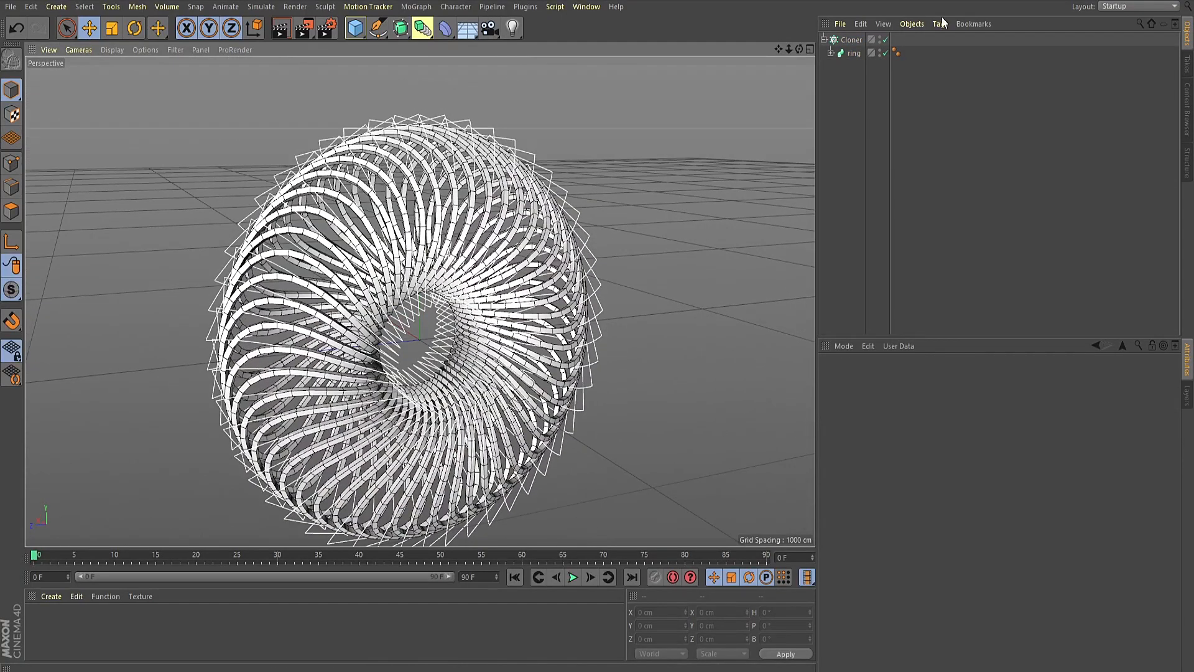
click(831, 53)
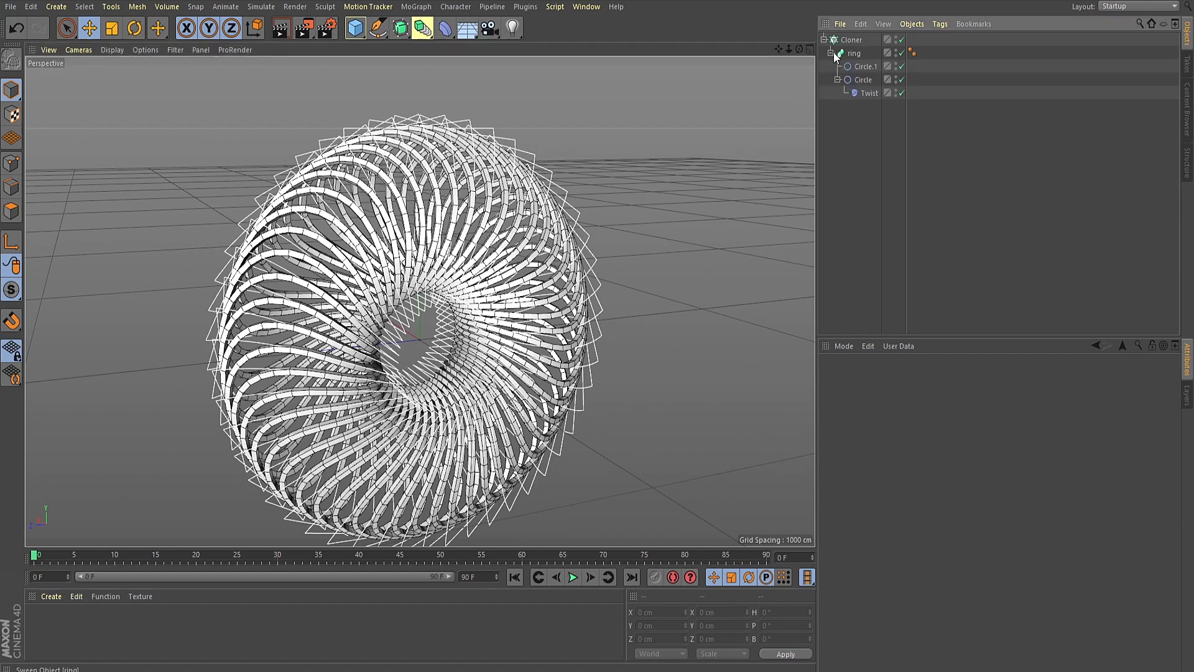
click(867, 94)
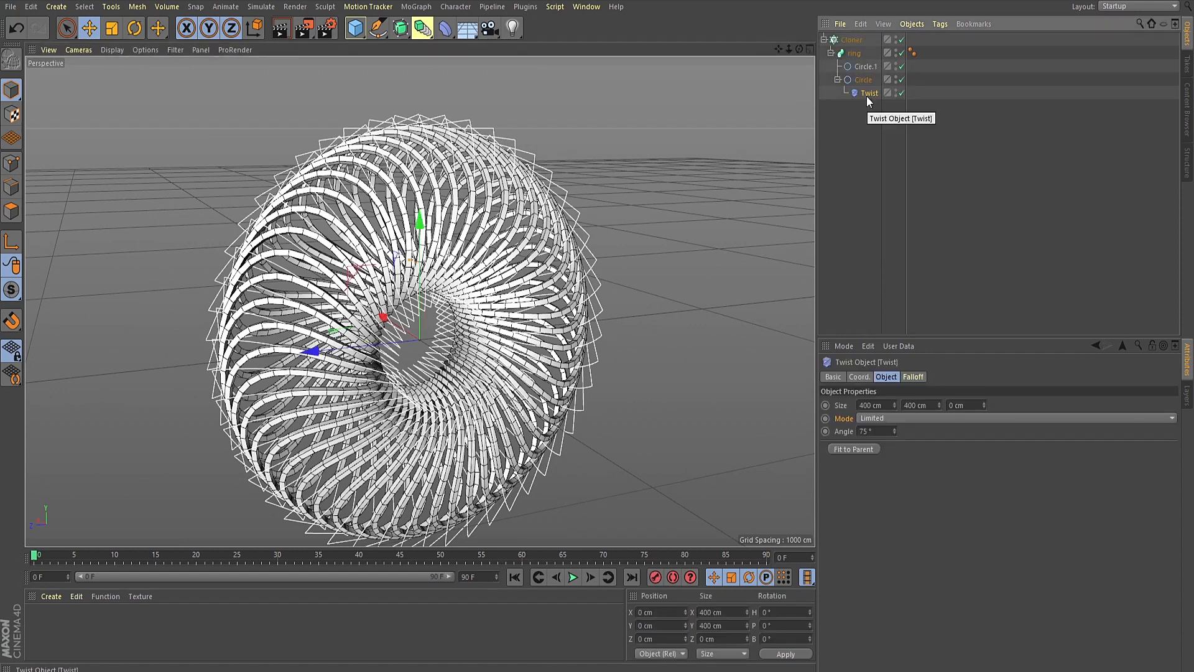
click(899, 93)
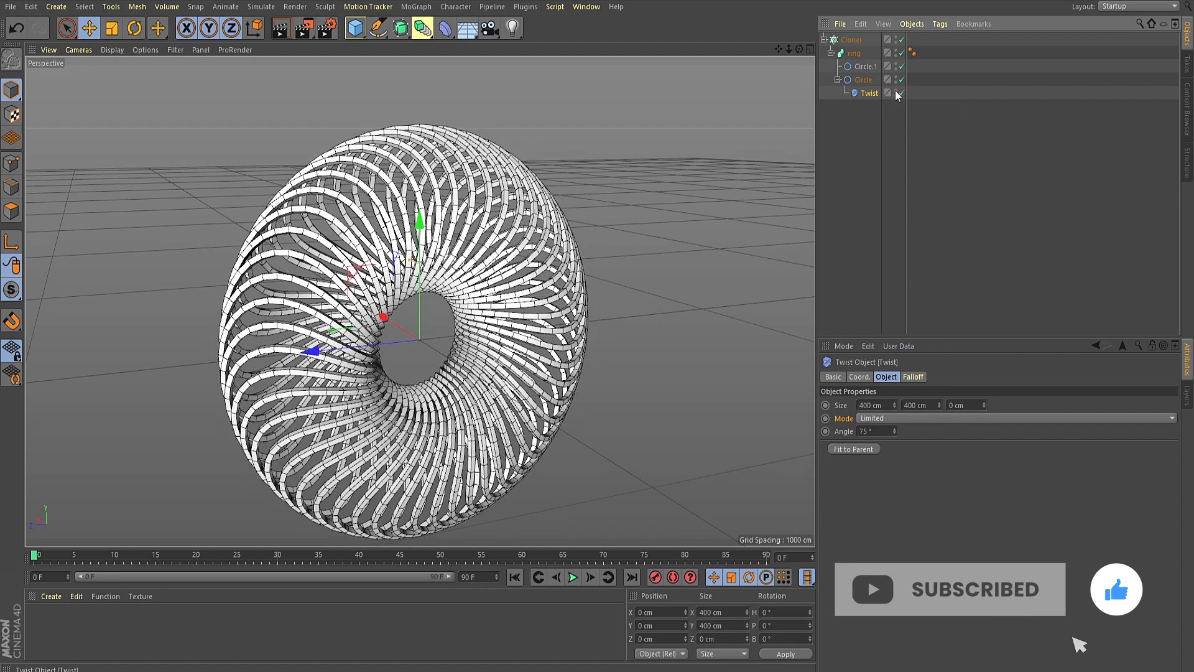
click(898, 94)
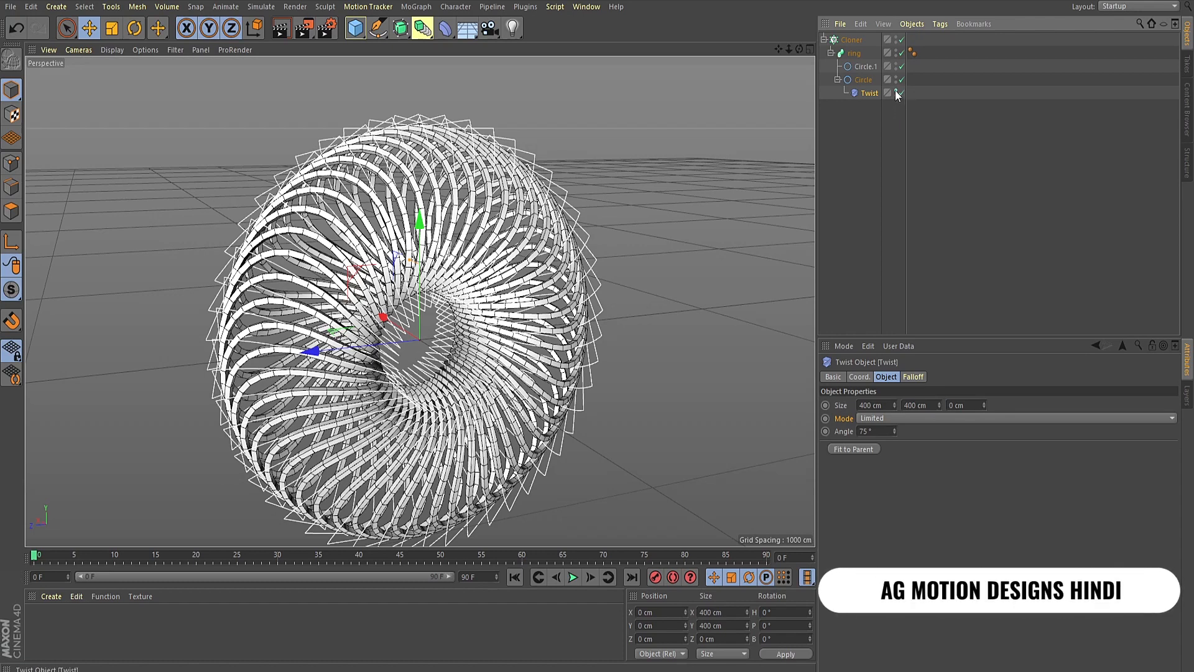
click(896, 91)
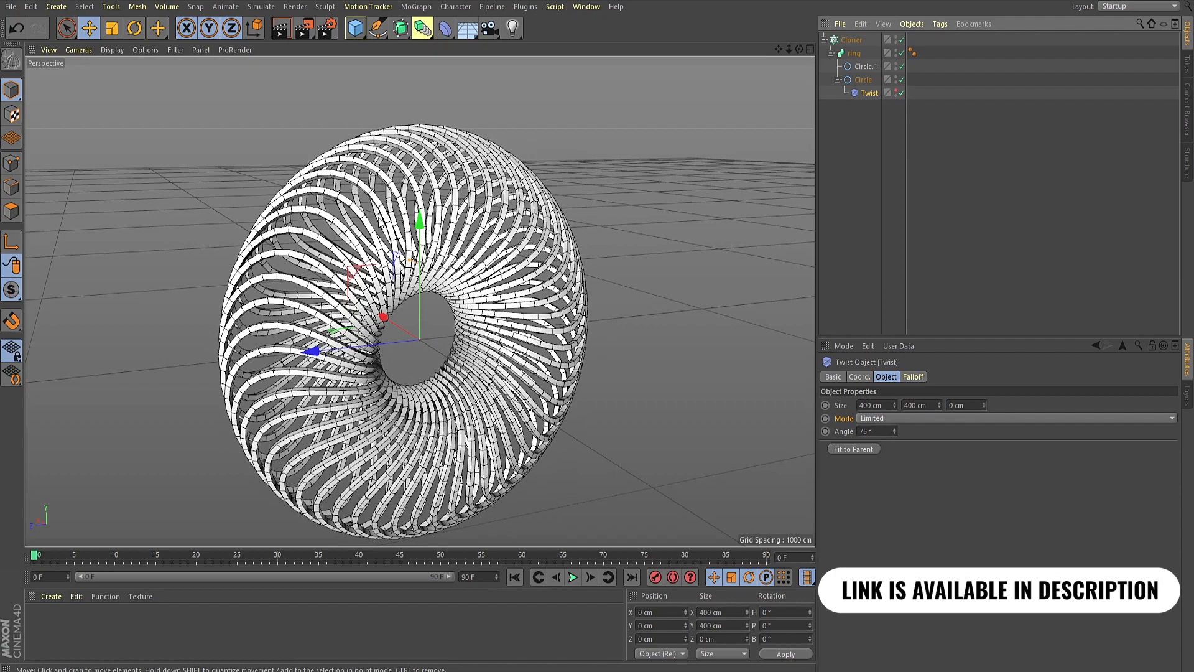
Step: Raise the Cloner's count to 56 and render the view to check the denser torus
alt+drag(164, 311, 224, 335)
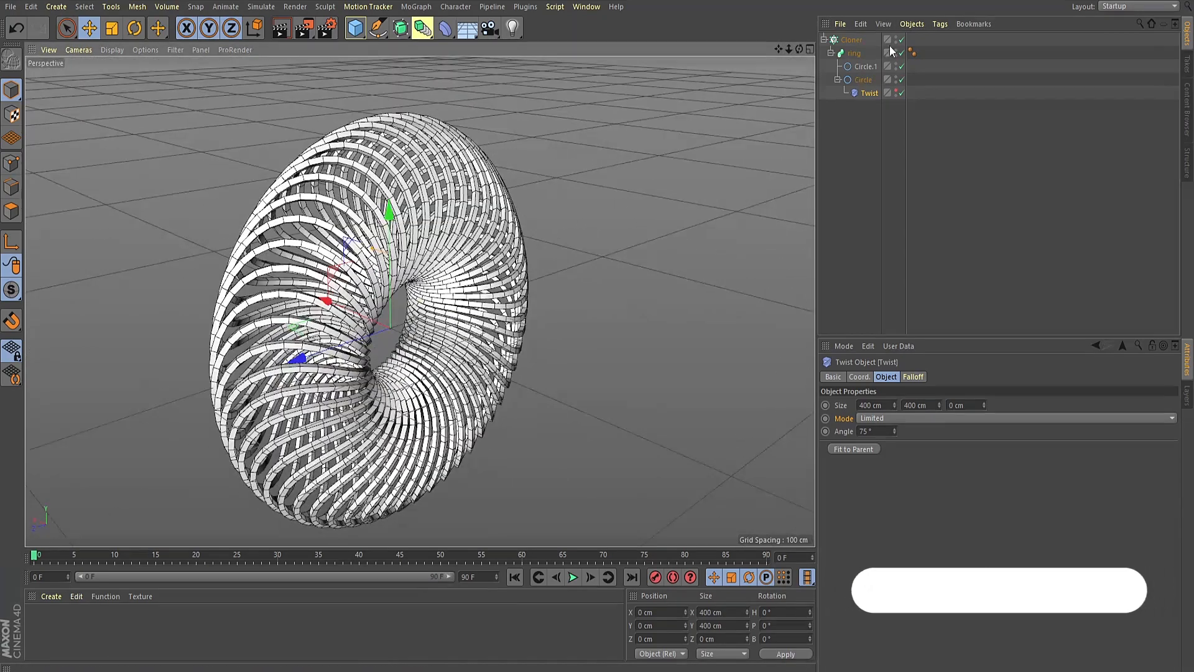
click(851, 39)
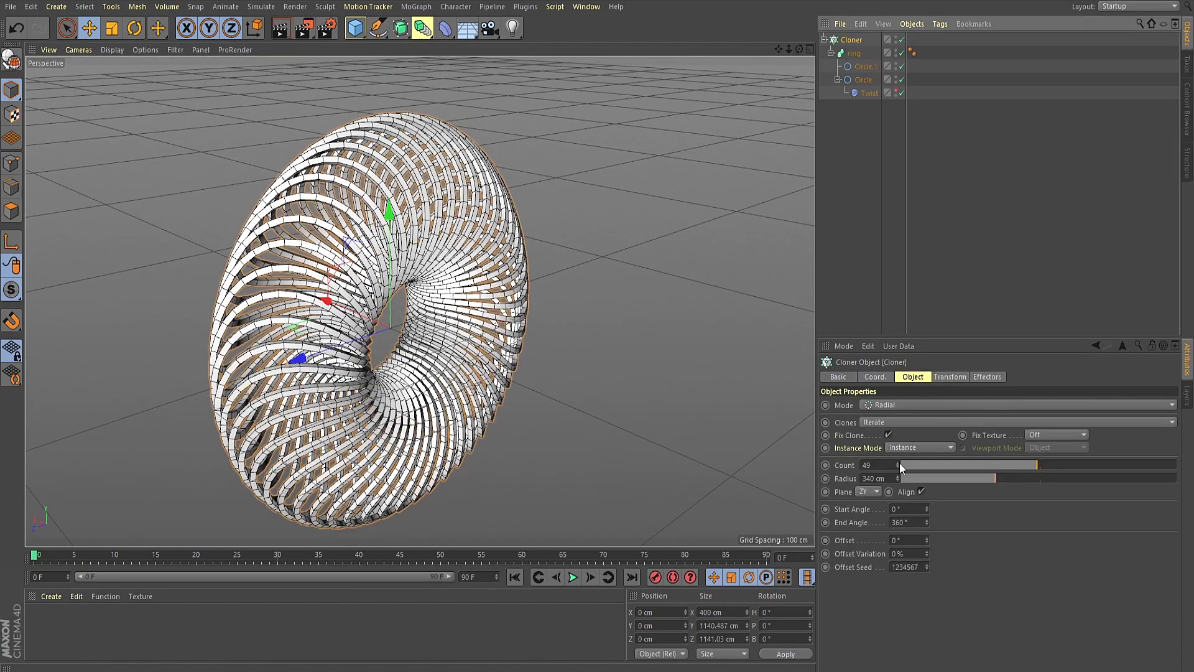
drag(899, 463, 899, 461)
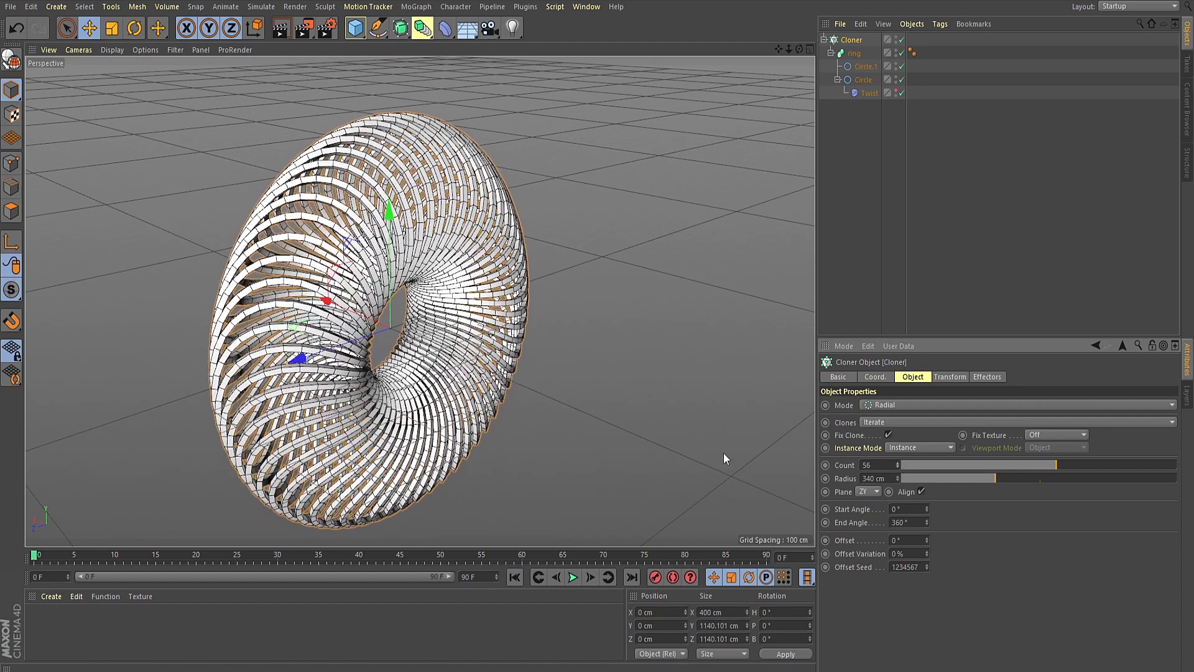
key(ctrl+r)
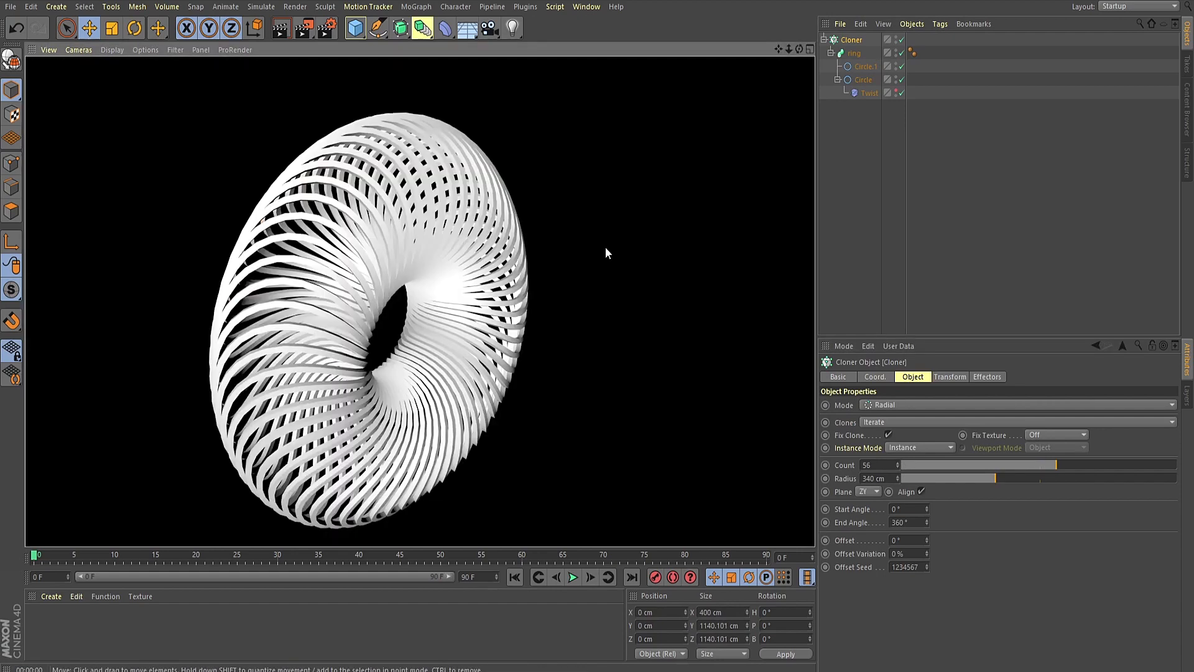
click(1032, 120)
Step: Tilt the whole Cloner by setting its bank rotation (R.B) to 40°
click(848, 39)
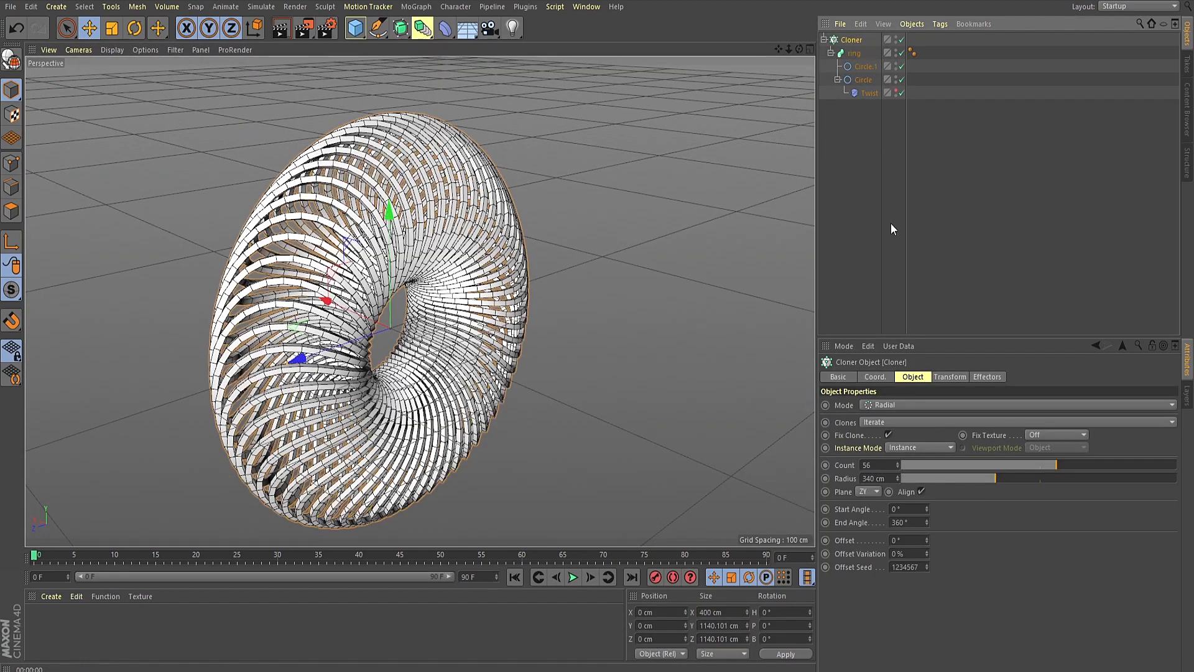
click(875, 377)
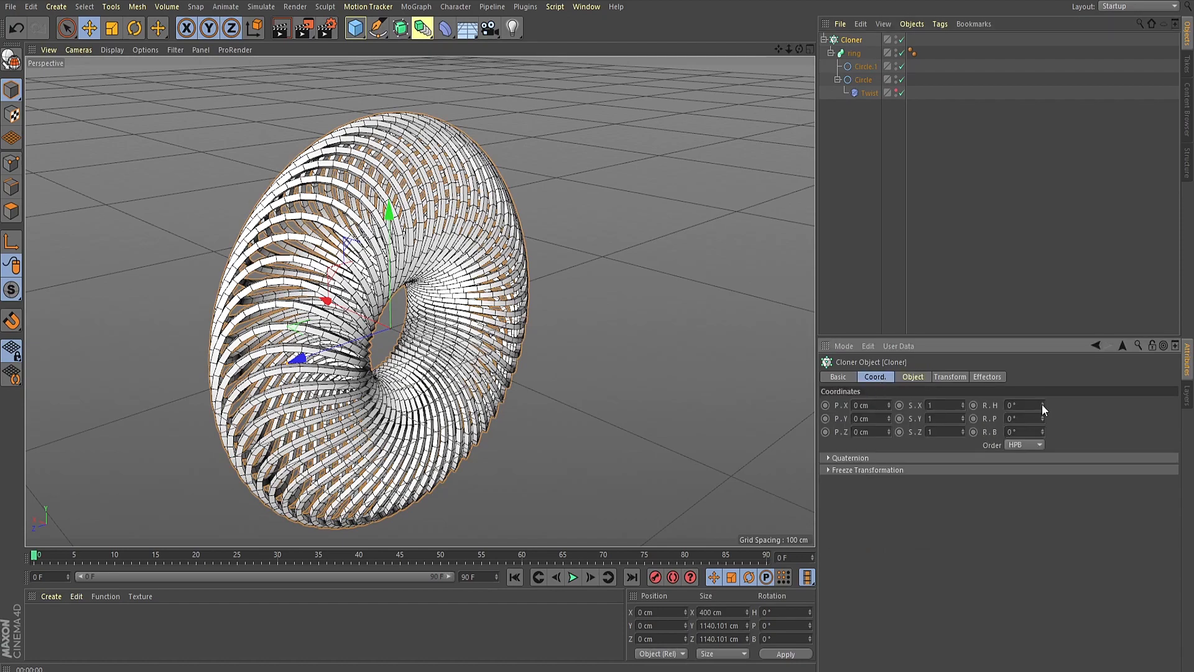
mouse_move(1043, 406)
mouse_down()
mouse_move(1043, 395)
mouse_move(1042, 429)
mouse_move(1043, 414)
mouse_up()
key(ctrl+z)
key(ctrl+z)
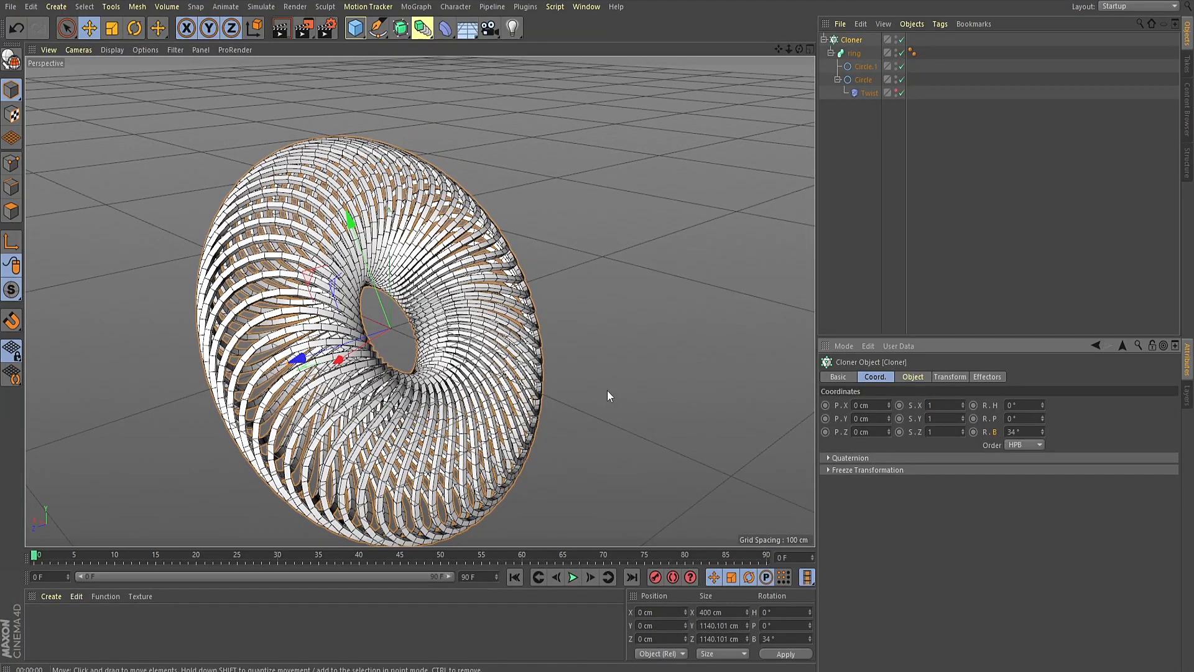
alt+drag(706, 411, 508, 393)
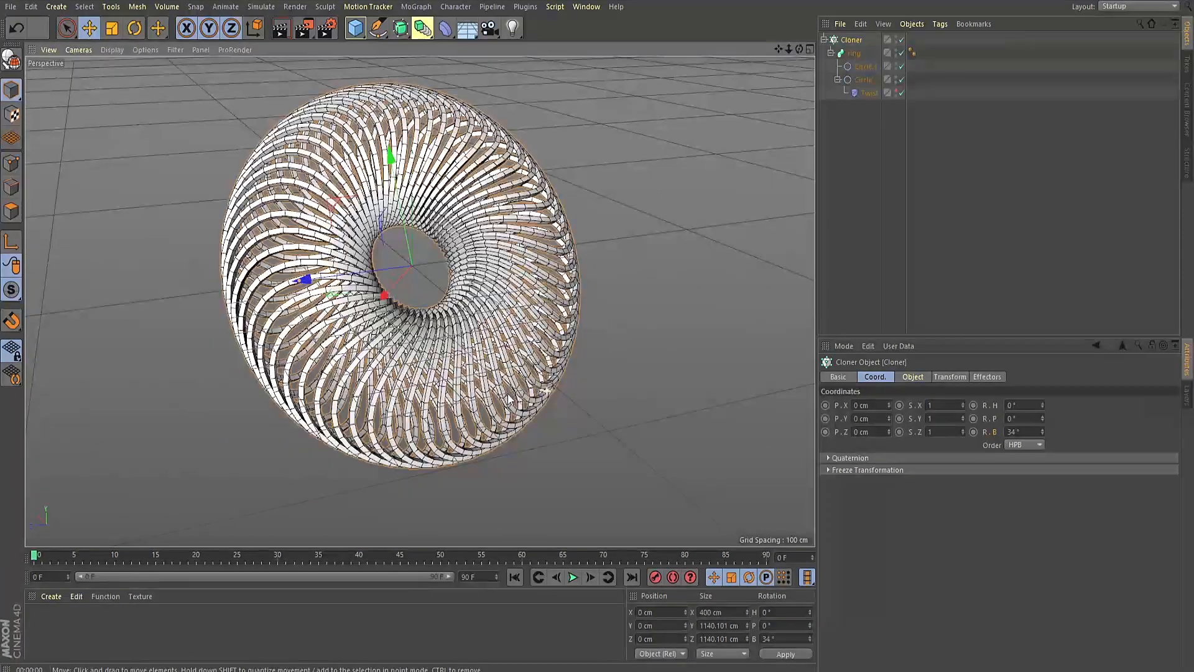
alt+drag(432, 355, 398, 356)
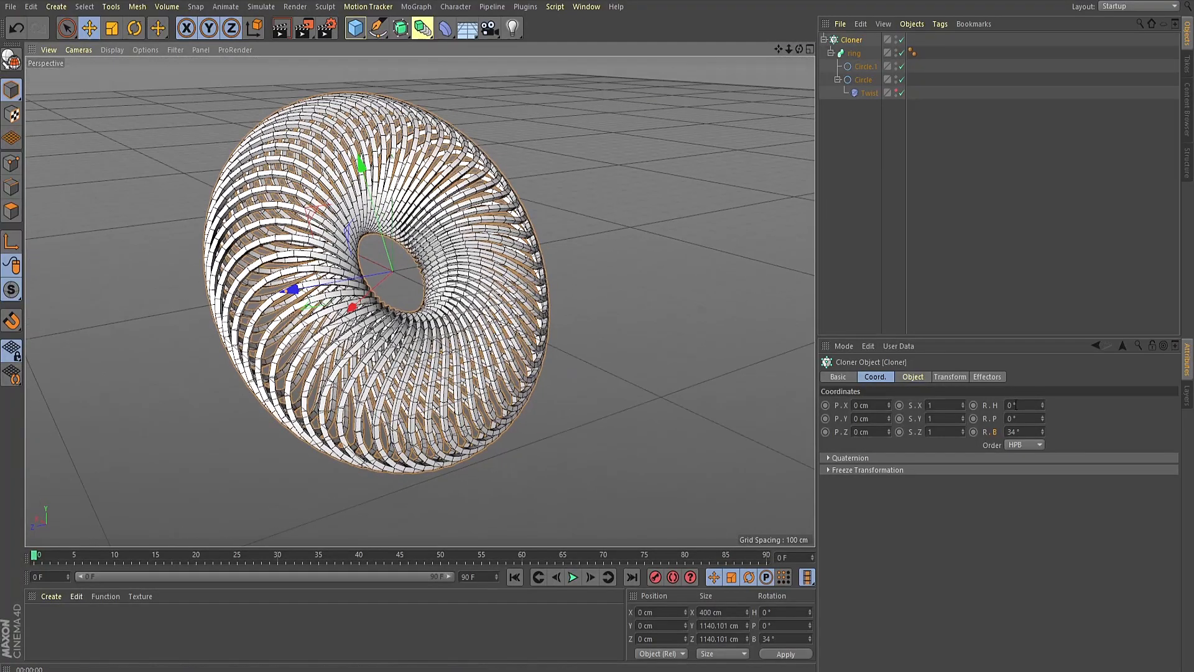
click(1043, 429)
click(1043, 429)
click(1043, 429)
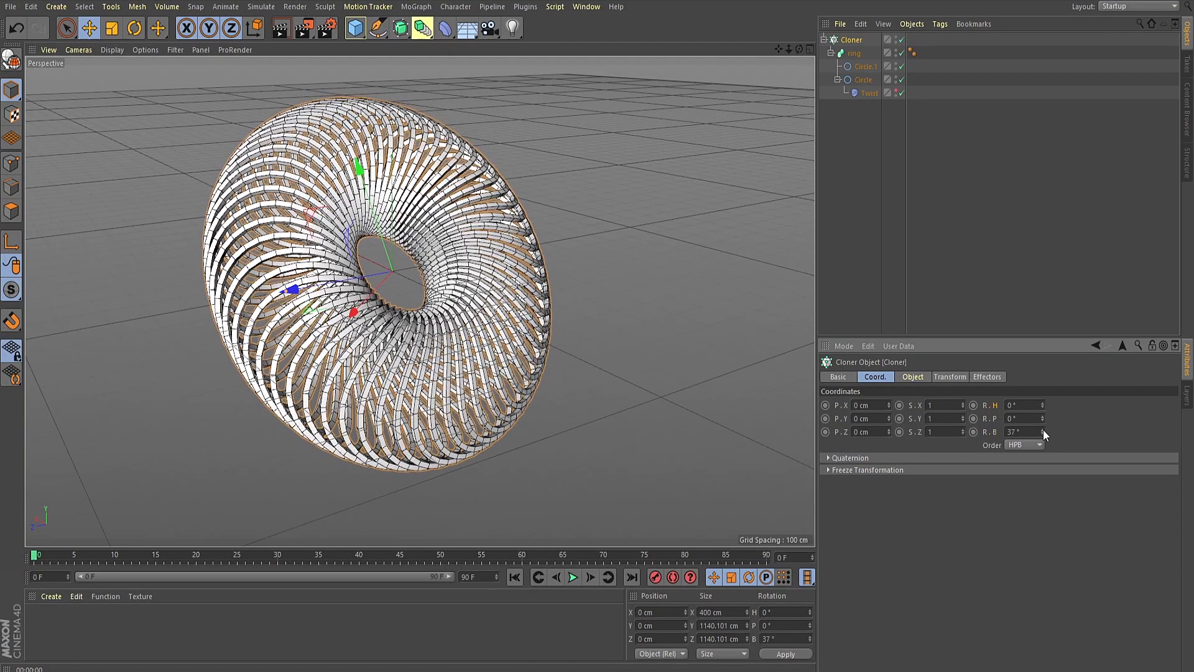
click(1031, 431)
text(40)
key(Return)
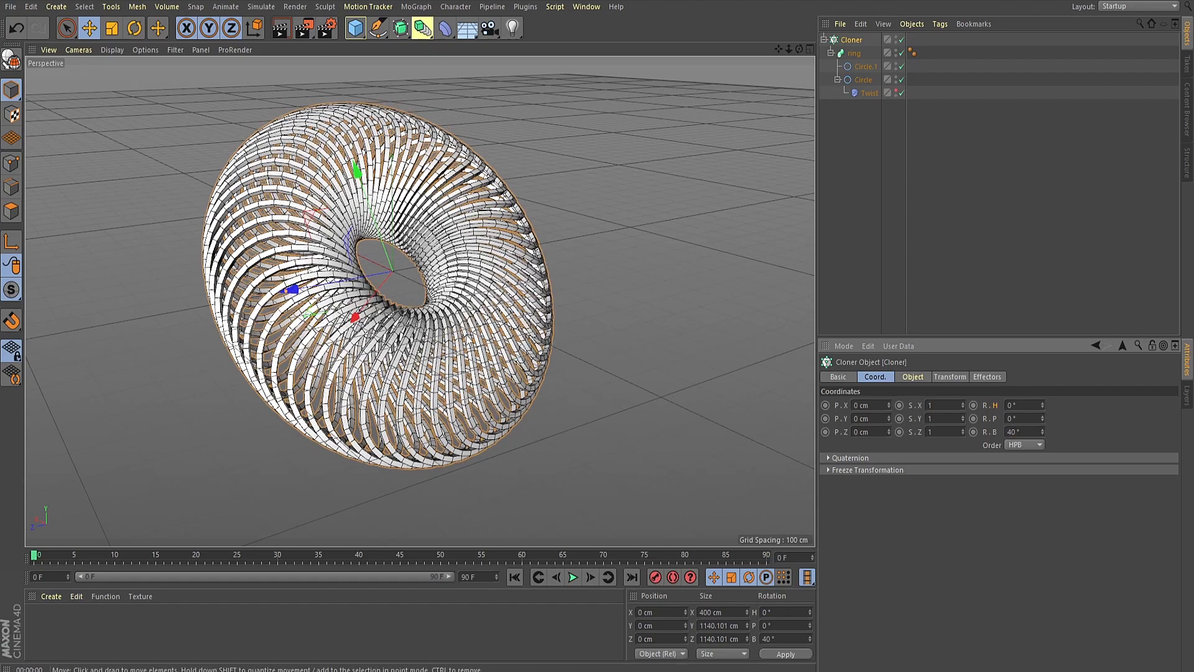
Step: Render the view to check the tilted torus, and deselect the Cloner
alt+drag(414, 328, 435, 329)
key(ctrl+r)
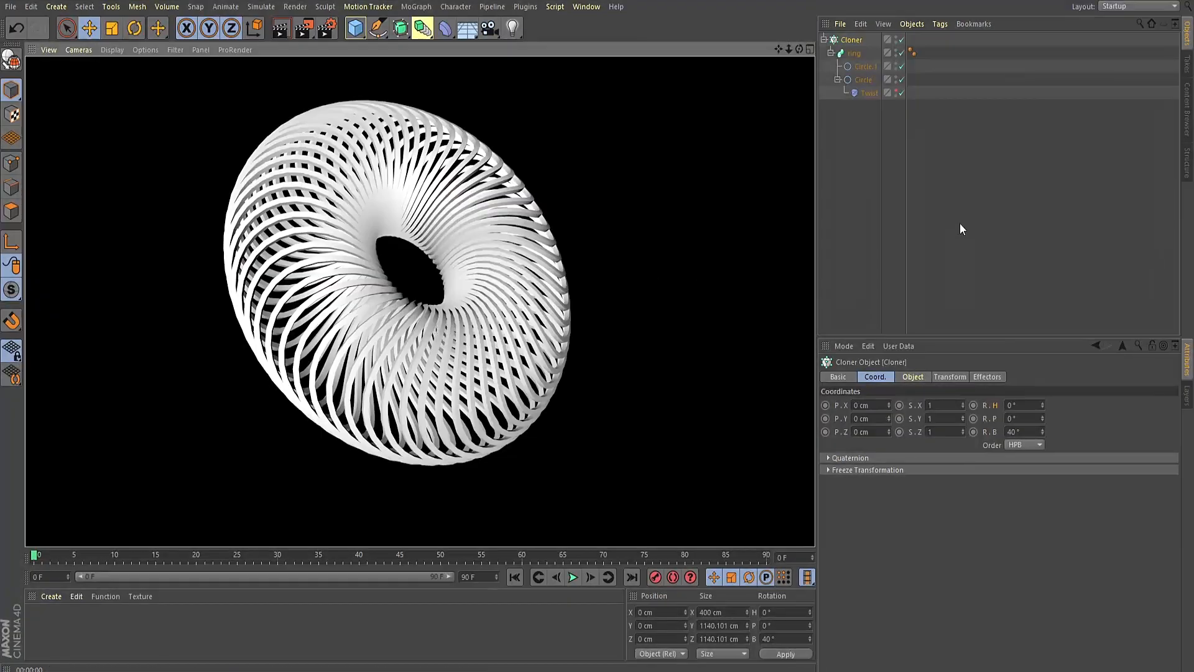
click(991, 211)
alt+drag(528, 317, 561, 312)
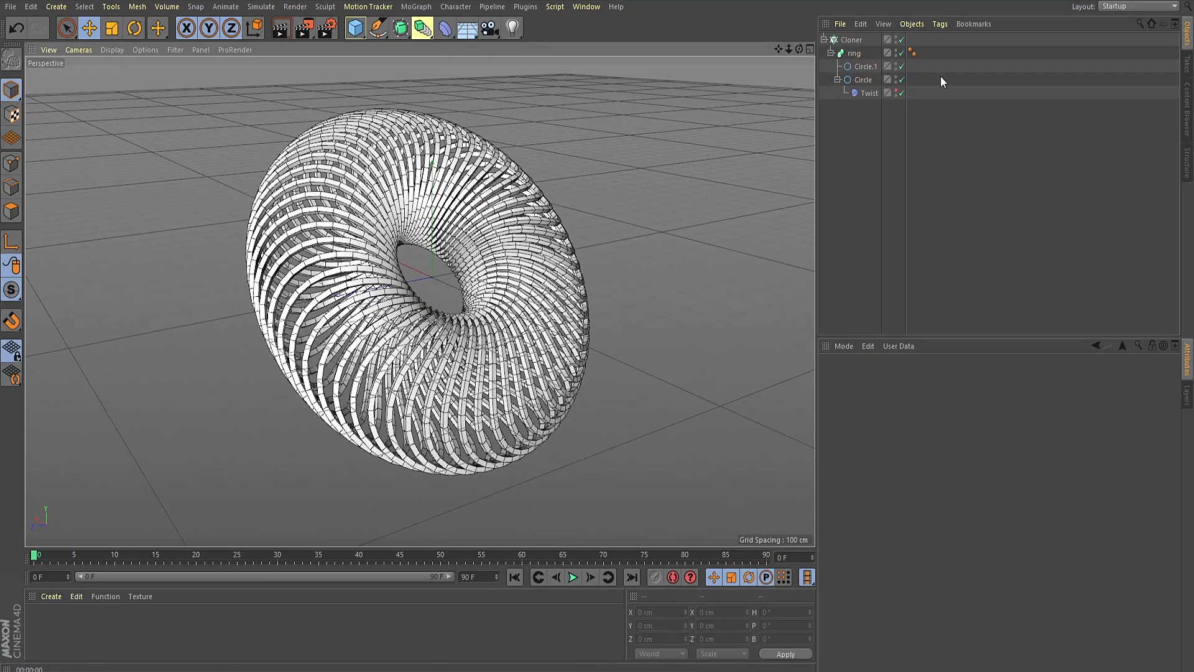
Step: Try a thinner ring by setting the Circle.1 profile's radius to 5 cm, and render the view
click(861, 67)
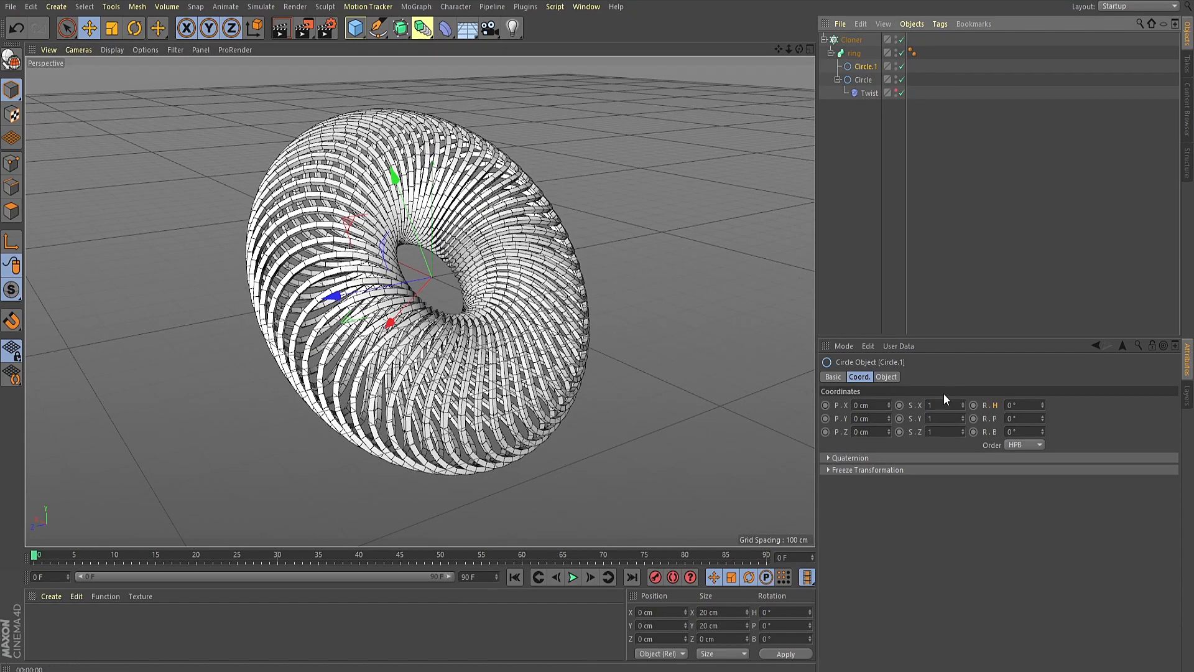
click(886, 376)
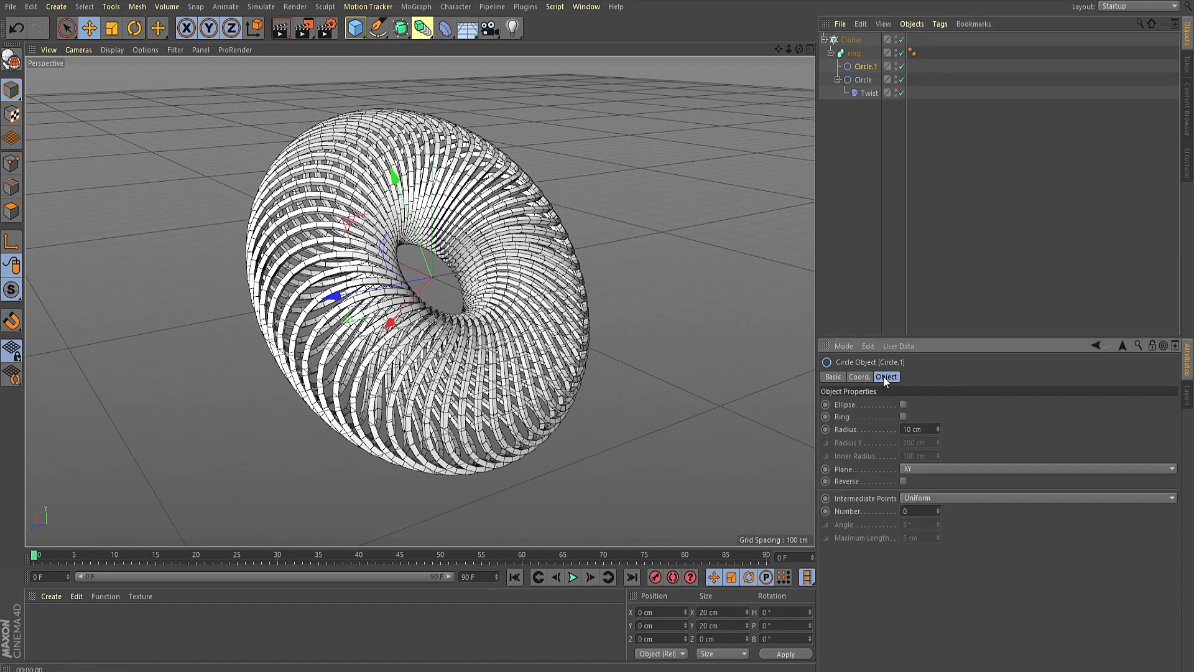
click(937, 431)
click(938, 430)
click(938, 430)
click(937, 430)
click(937, 430)
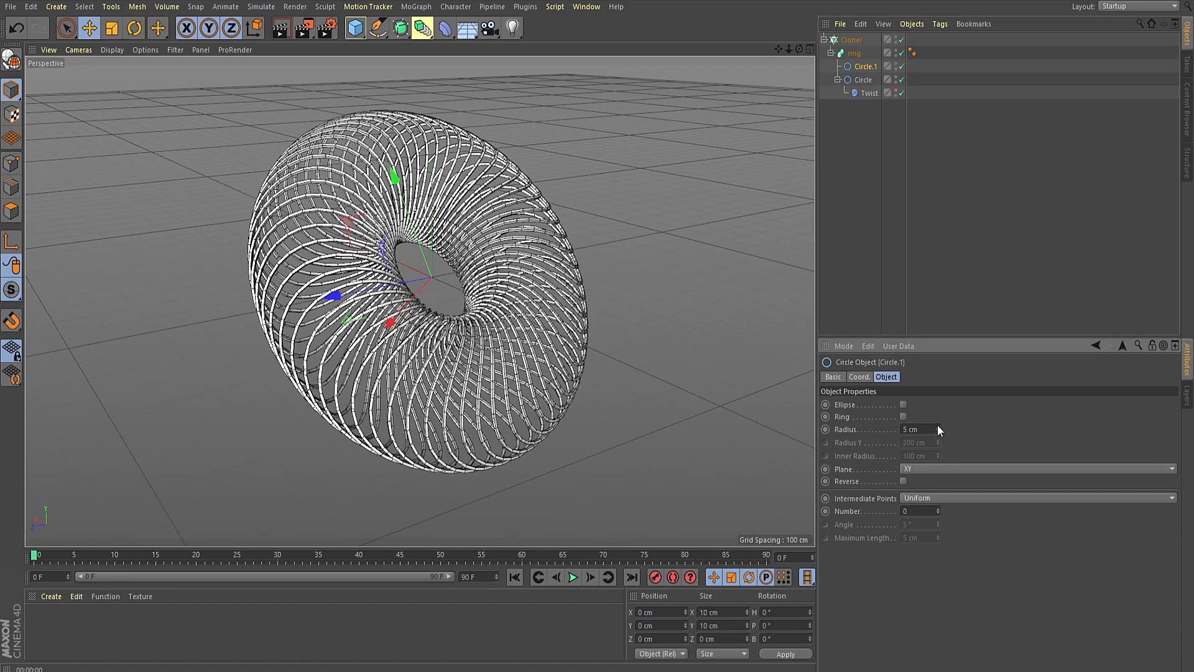
key(ctrl+r)
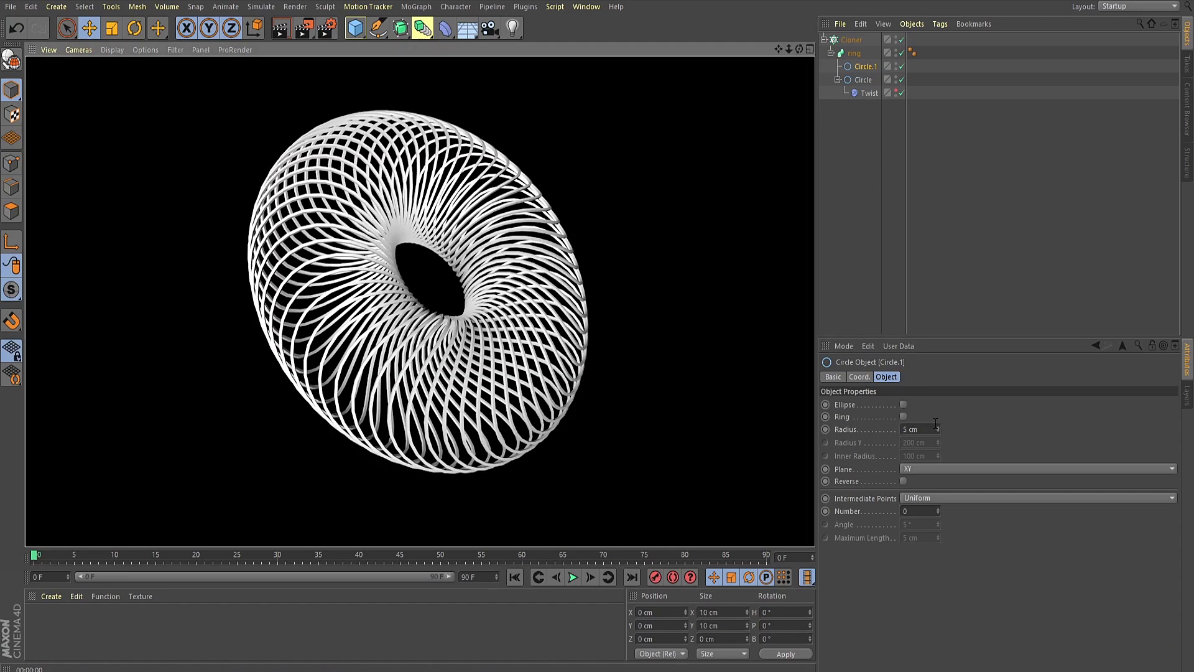
Step: Test a thicker 14 cm radius on the Circle.1 profile and restore the radius to 10 cm
click(938, 427)
click(938, 427)
click(938, 427)
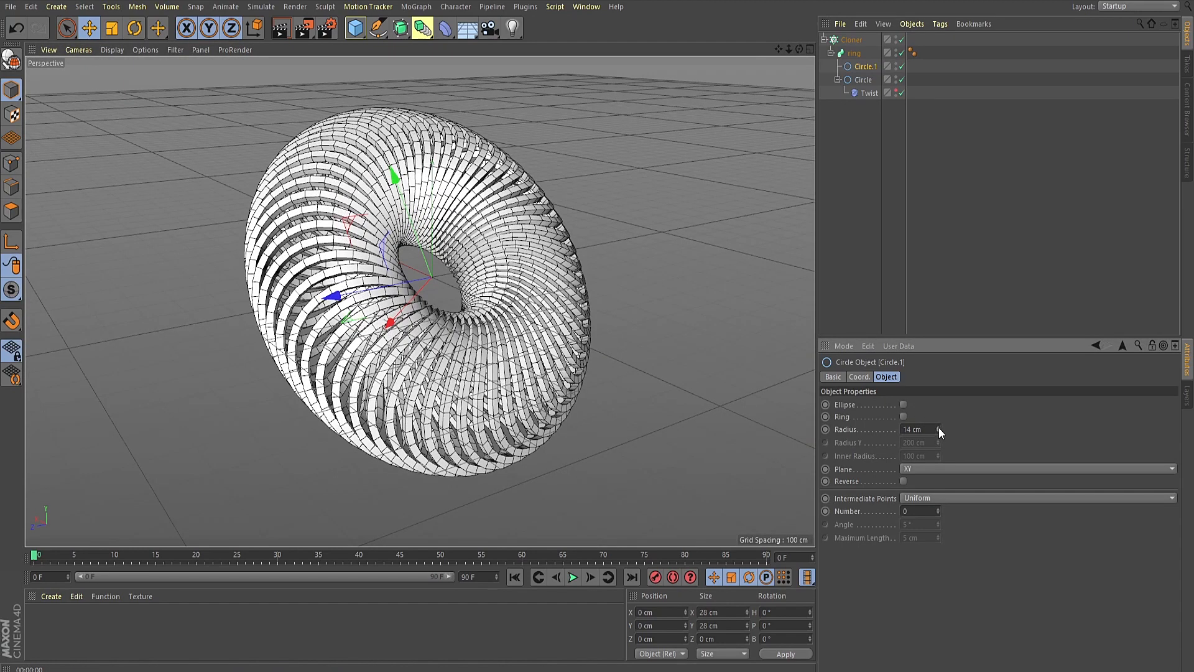
click(937, 431)
click(938, 430)
click(938, 430)
click(938, 430)
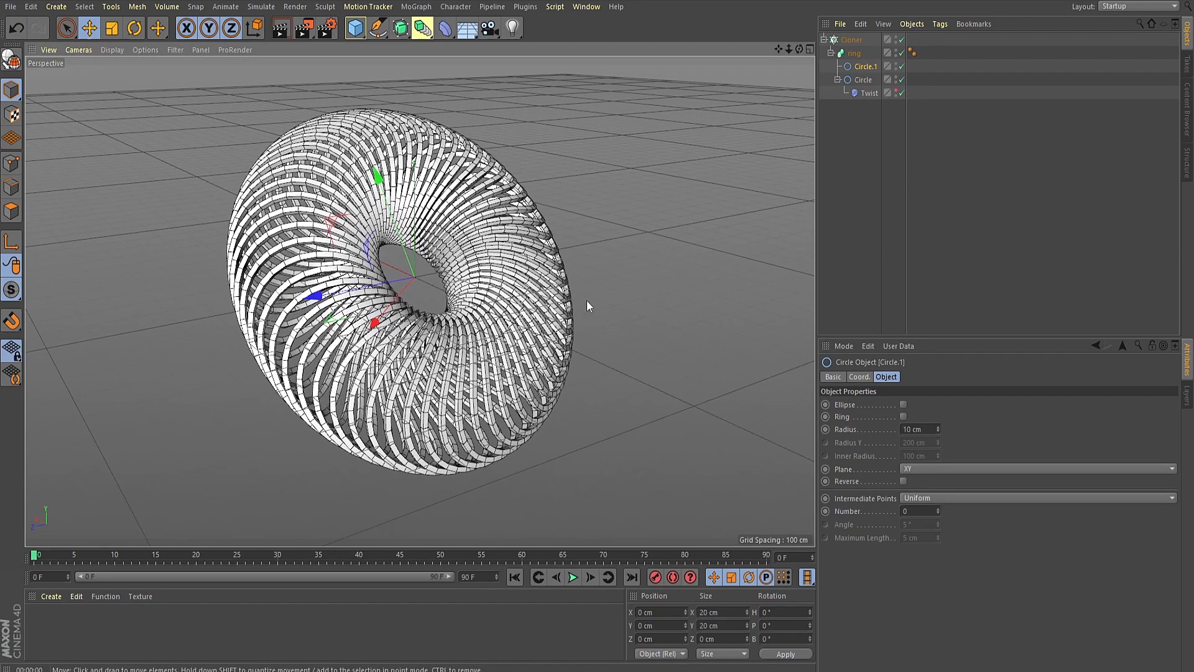
Step: Add a Sphere primitive at the centre of the torus
click(954, 200)
click(355, 28)
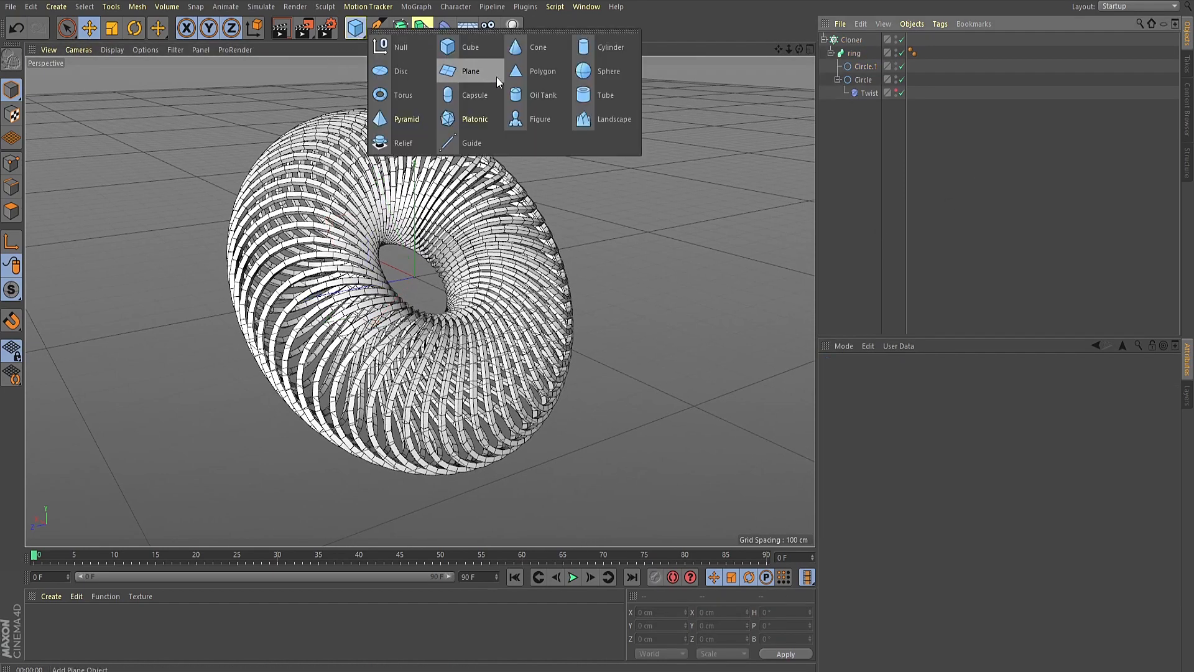
click(587, 73)
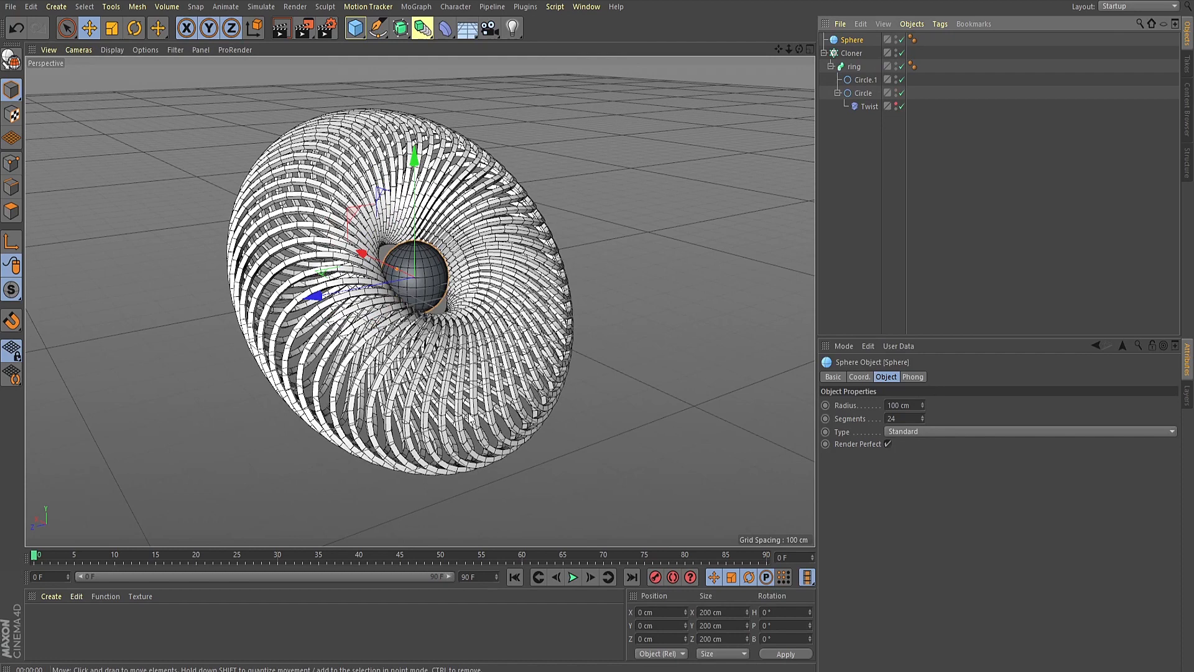
Step: Extend the animation to 120 frames and stretch the preview range to frame 120
double_click(474, 576)
text(1)
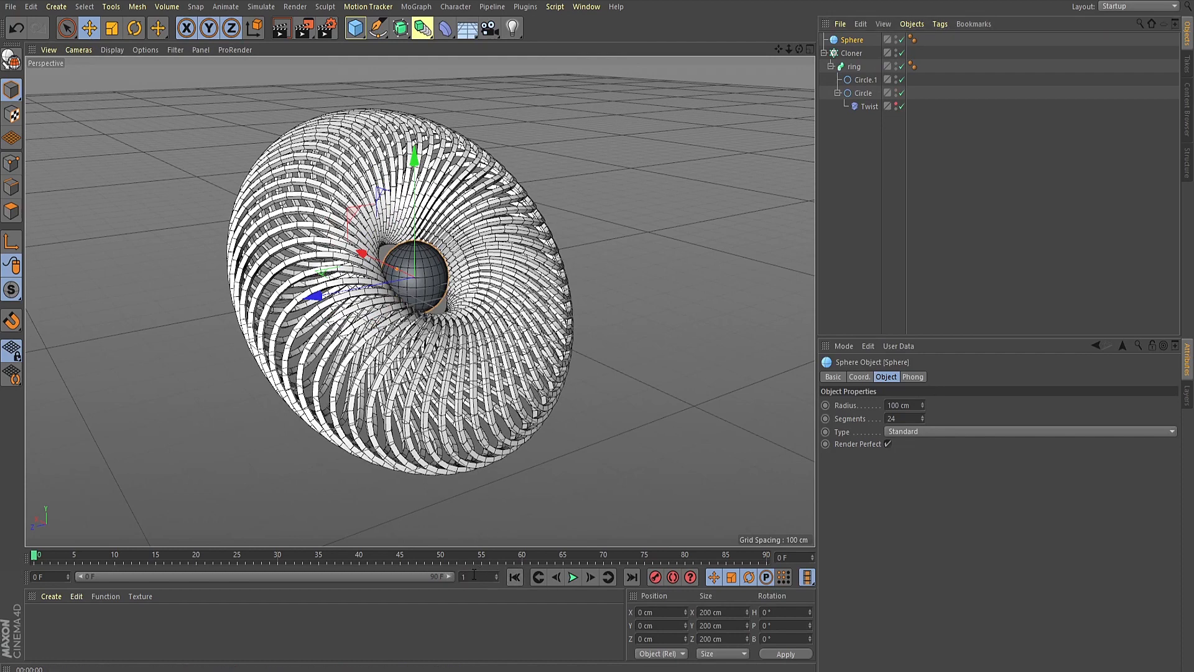
text(20)
key(Return)
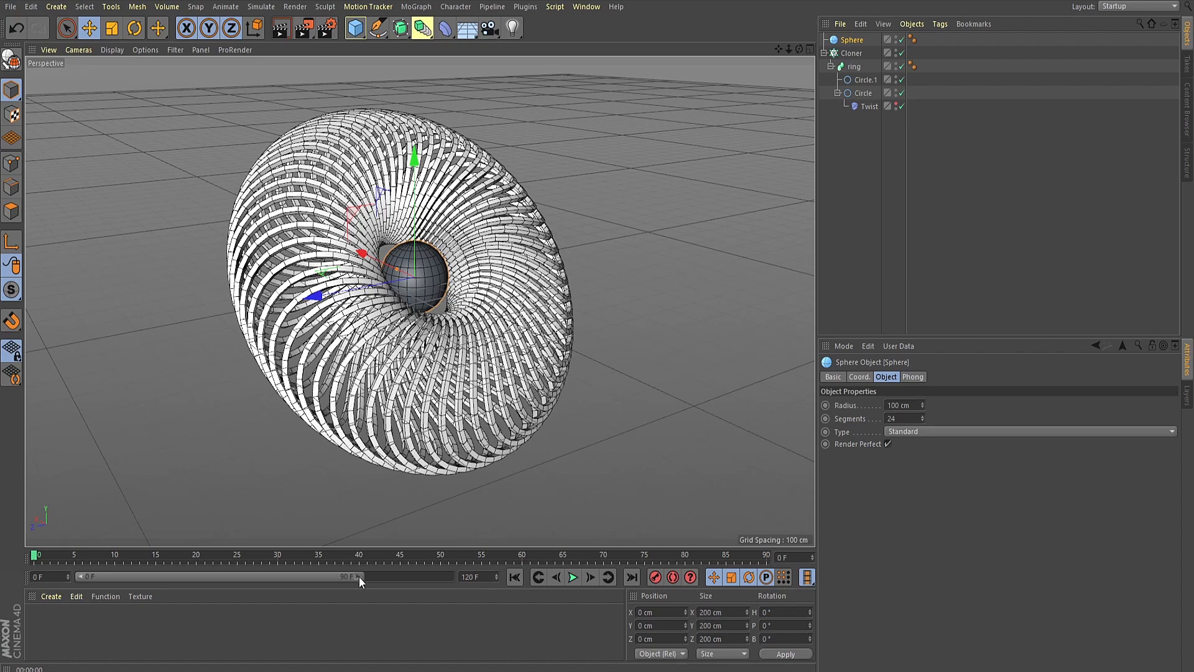
drag(359, 576, 467, 577)
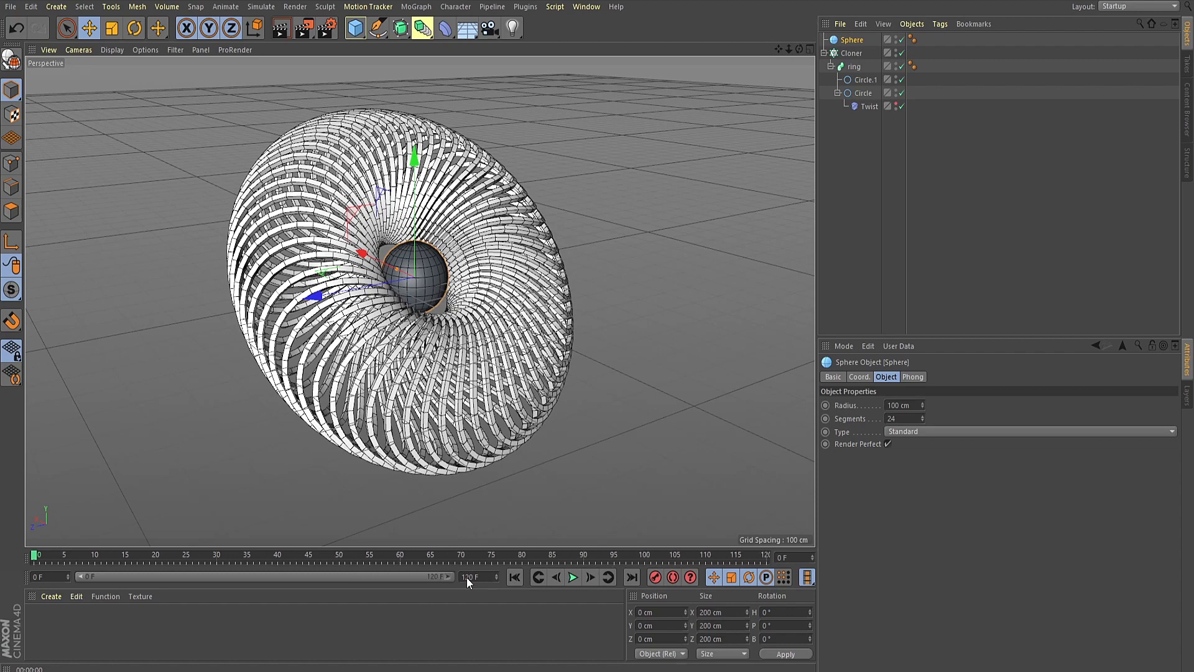
Step: Keyframe the Cloner's Transform heading rotation (R.H) from 0° at frame 0 to 360° at frame 120
click(850, 54)
click(942, 377)
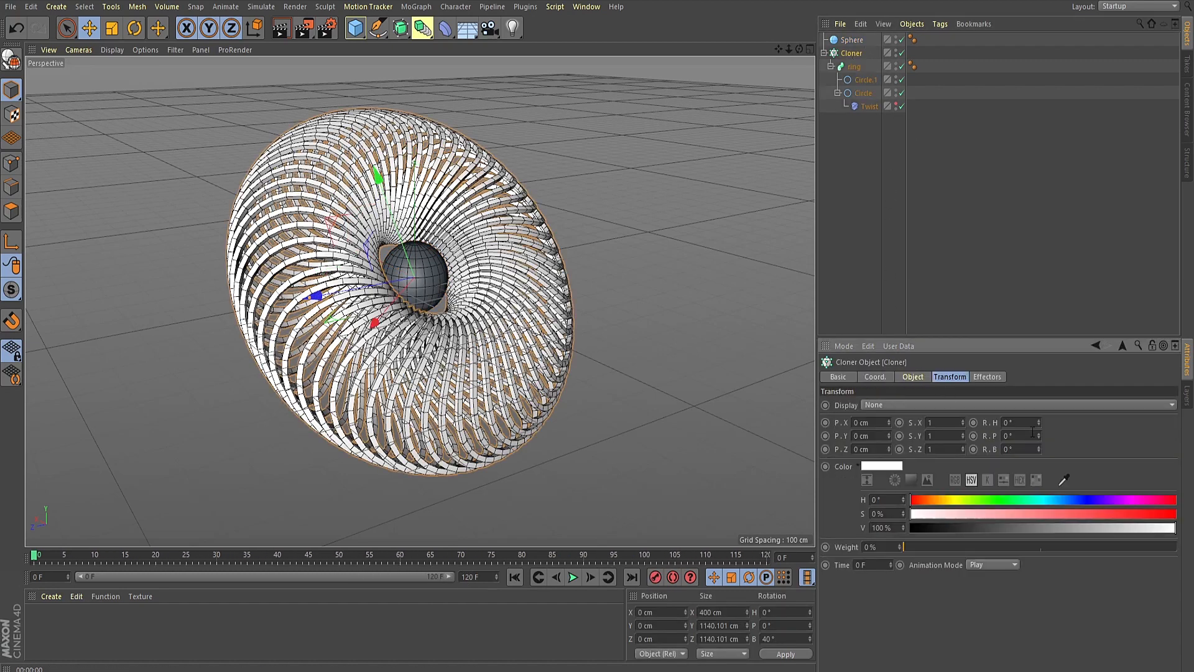
mouse_move(1039, 421)
mouse_down()
mouse_move(1040, 373)
mouse_move(1039, 419)
mouse_up()
key(ctrl+z)
click(973, 422)
click(762, 557)
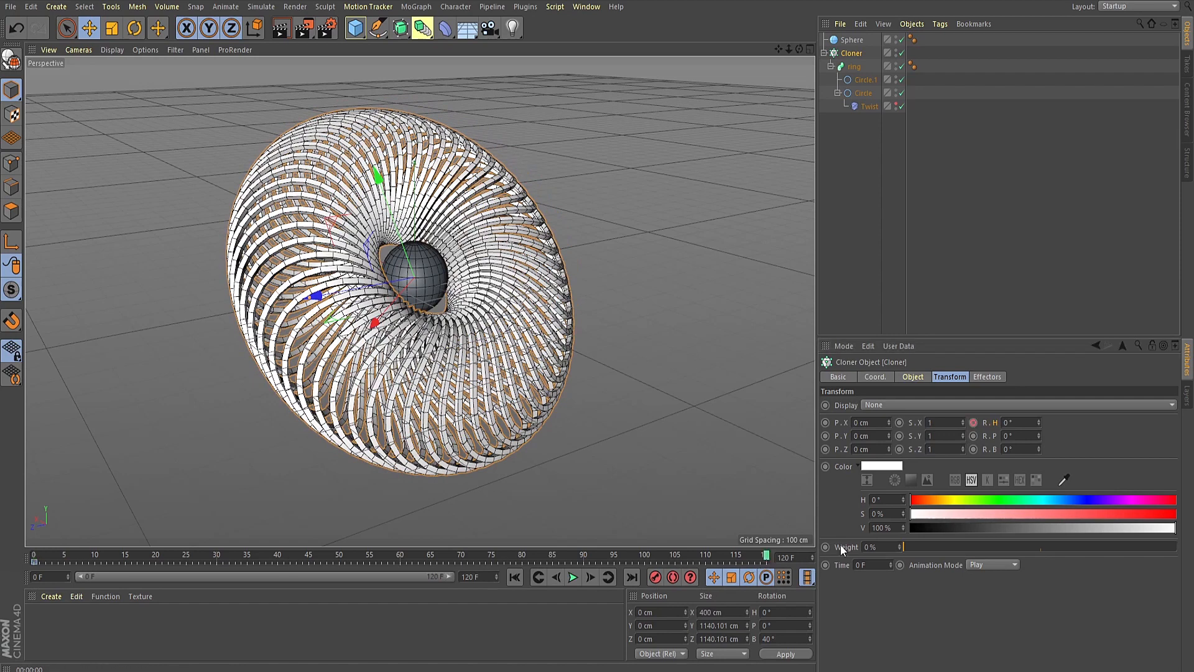
click(1032, 422)
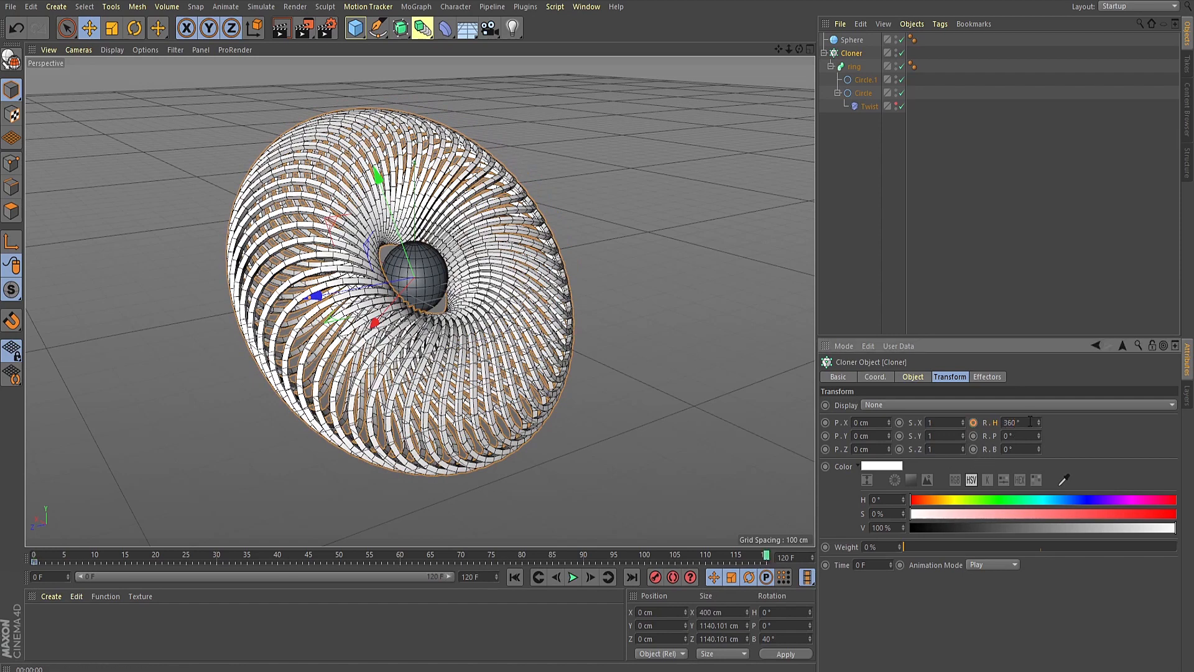
Step: Show the F-curve of the Cloner's animated R.H rotation in the Timeline
right_click(992, 420)
mouse_move(1016, 429)
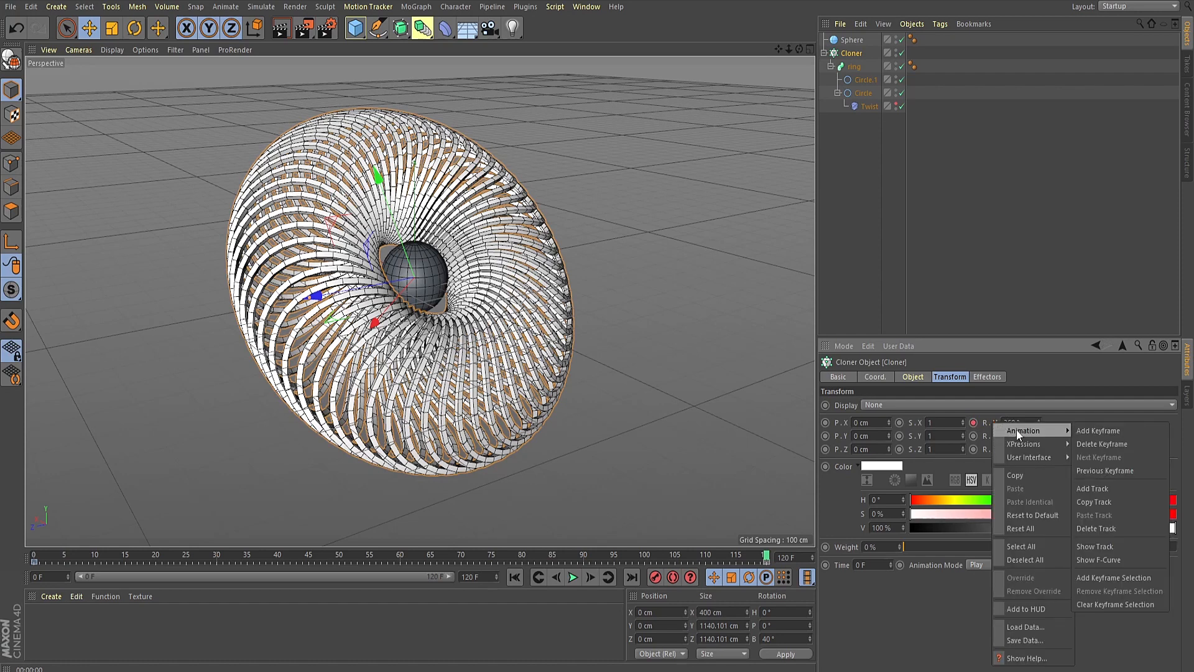
click(1098, 559)
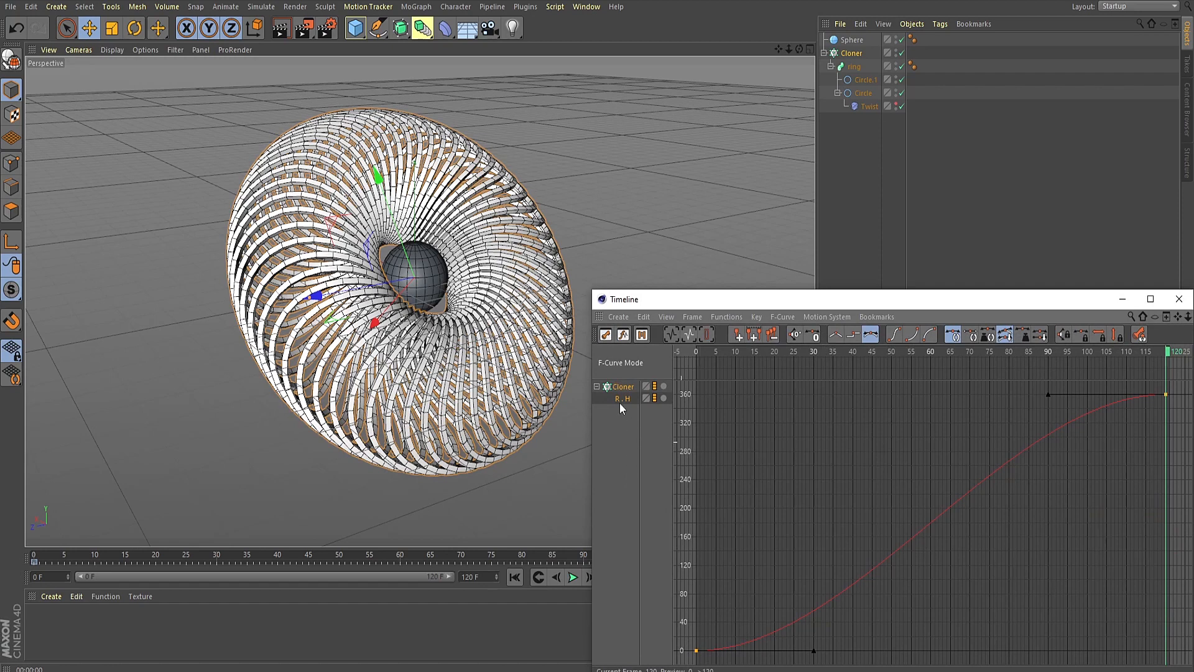
Step: Set the keys of the Cloner's R.H curve to linear interpolation and play the animation to check the rotation
click(836, 335)
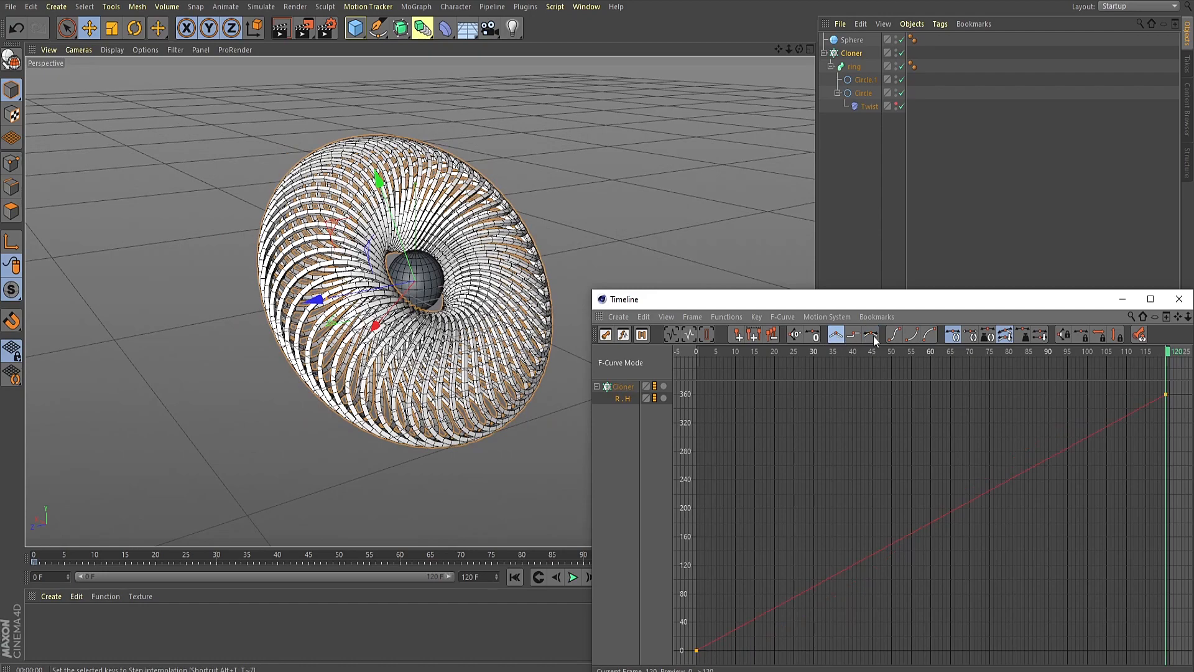
click(1178, 299)
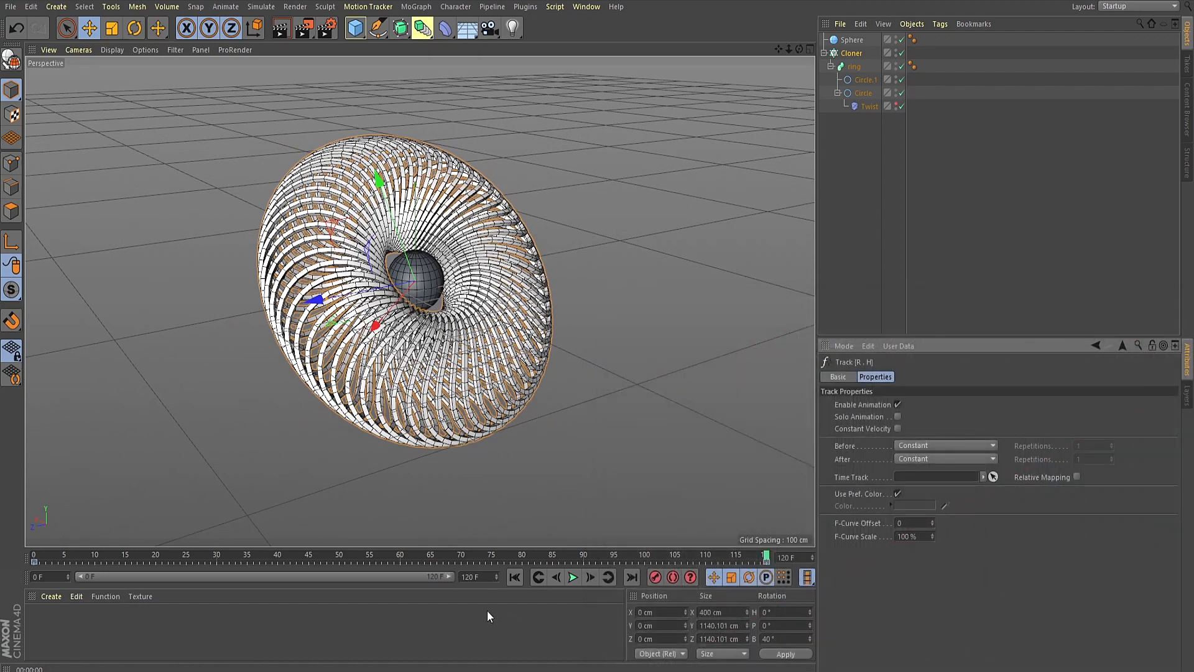
click(573, 577)
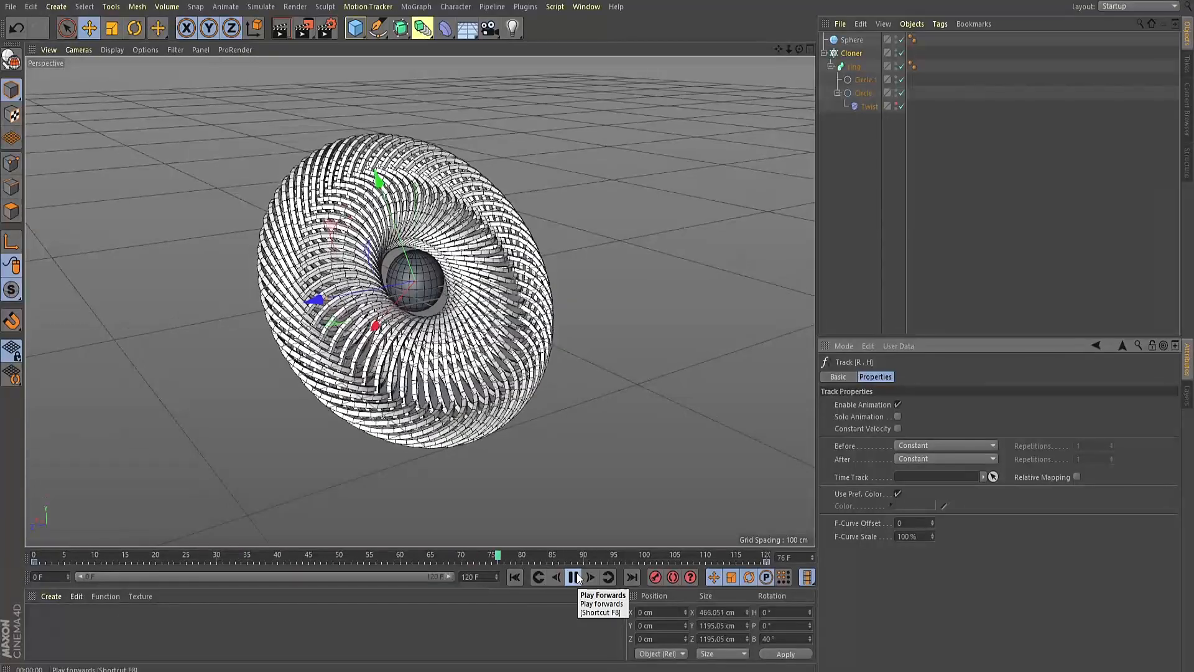
click(573, 577)
click(515, 577)
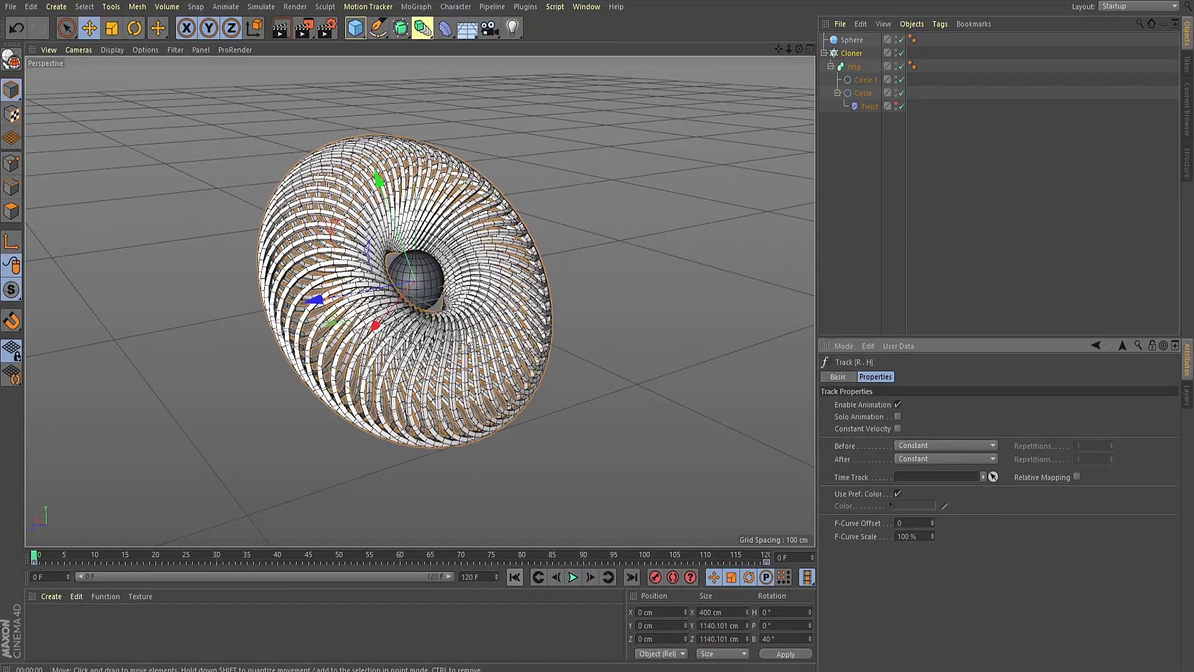
Step: Set the Cloner's radius to 303 cm and render a preview of the view
click(860, 53)
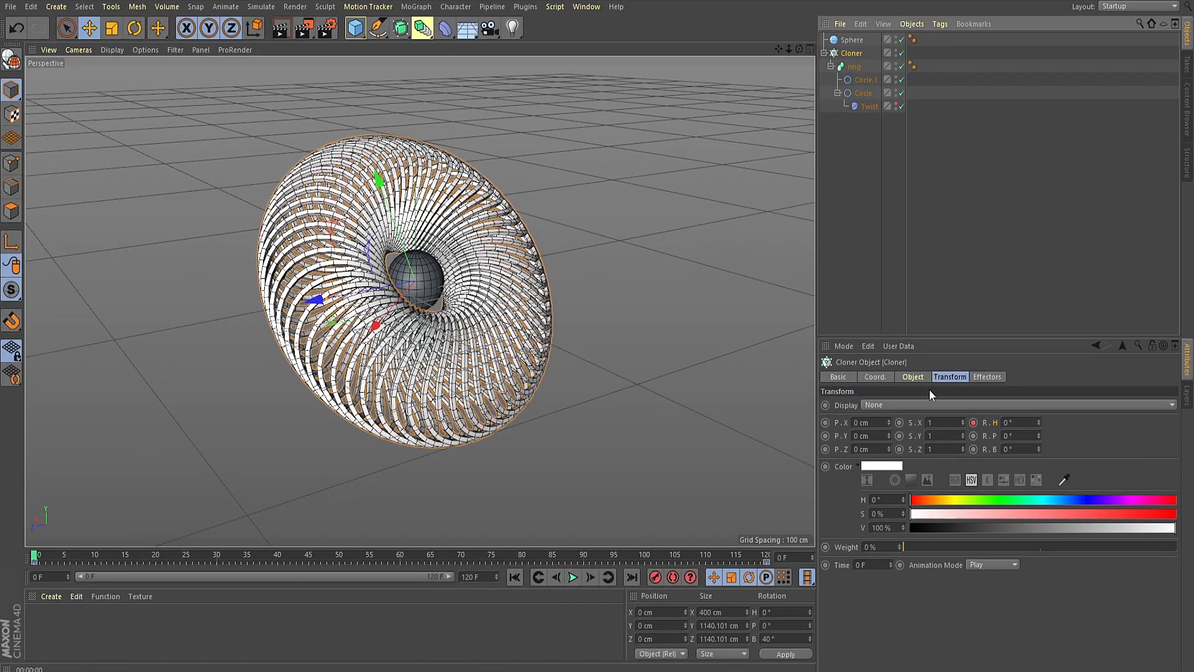
click(914, 377)
drag(899, 480, 900, 483)
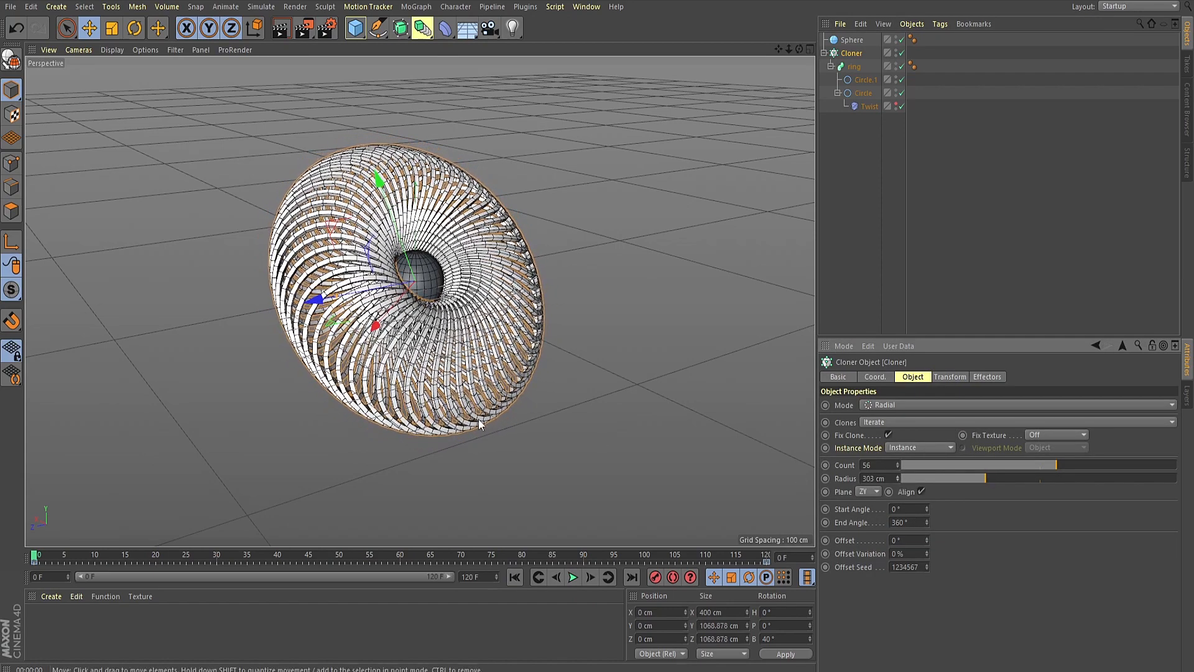
key(ctrl+r)
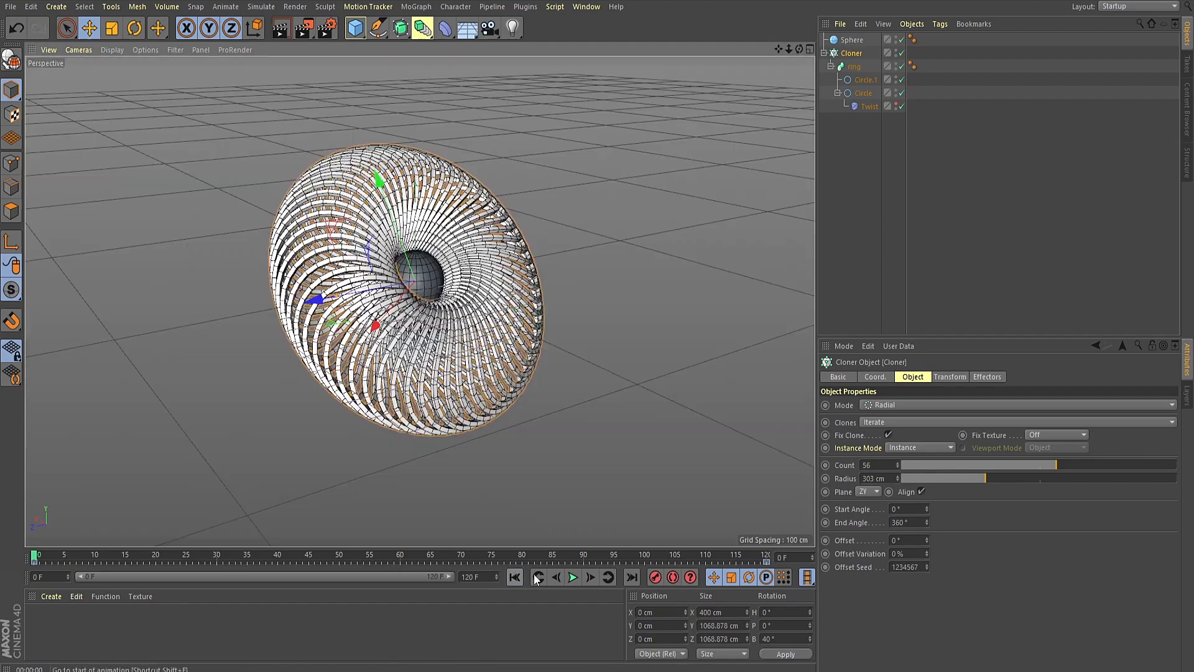
Step: Play the animation with the smaller radius, return to frame 0 and inspect the torus up close
click(572, 577)
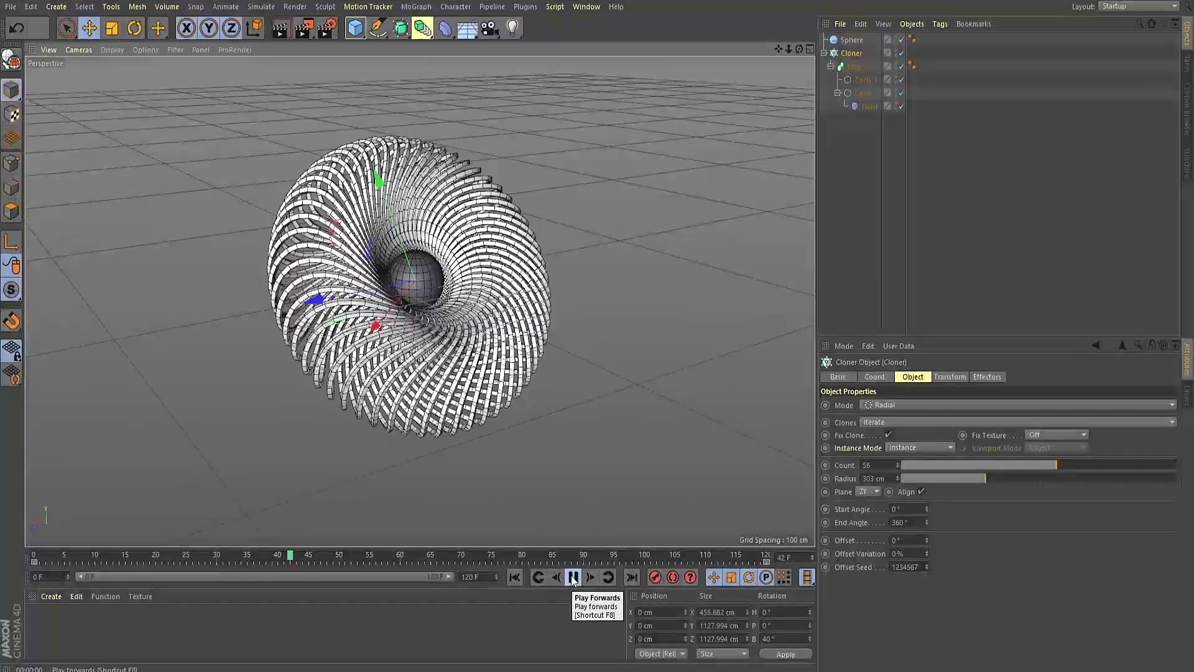
click(572, 577)
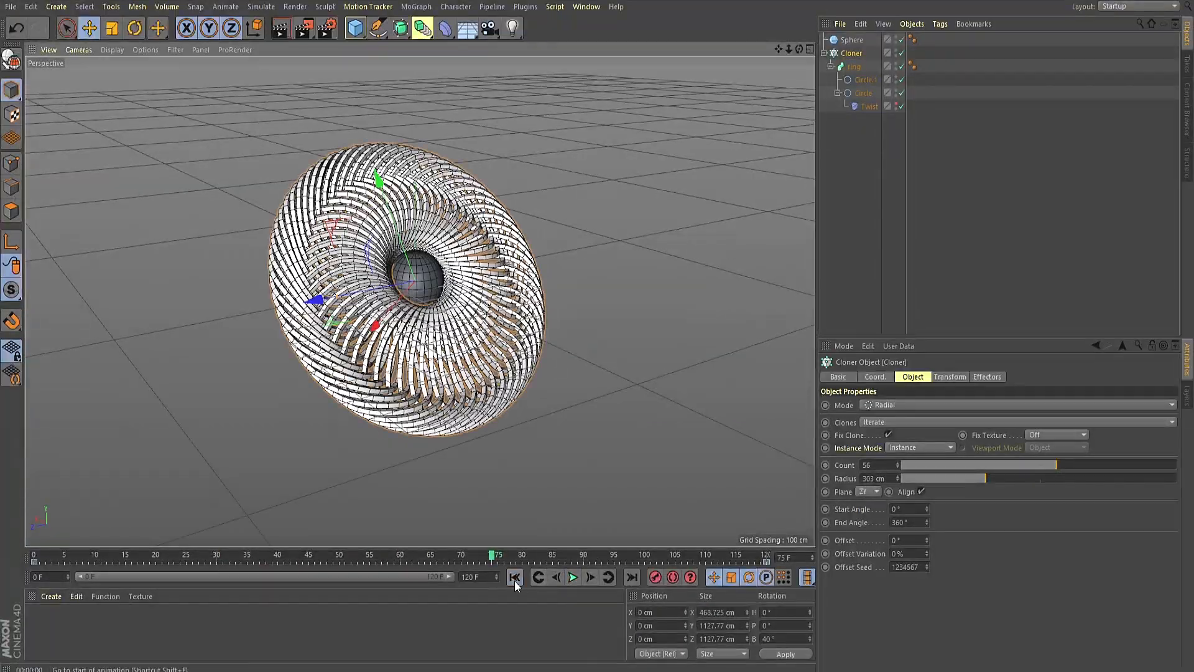
click(514, 577)
alt+middle_drag(479, 337, 459, 336)
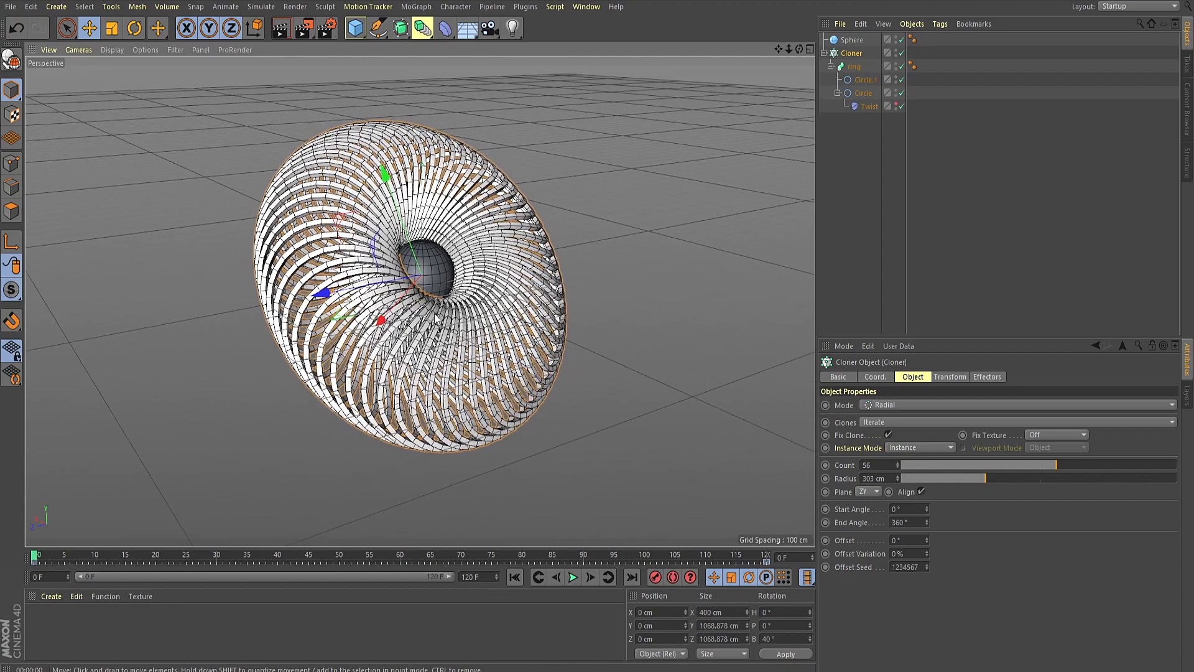
alt+right_drag(435, 319, 448, 317)
alt+drag(471, 337, 457, 342)
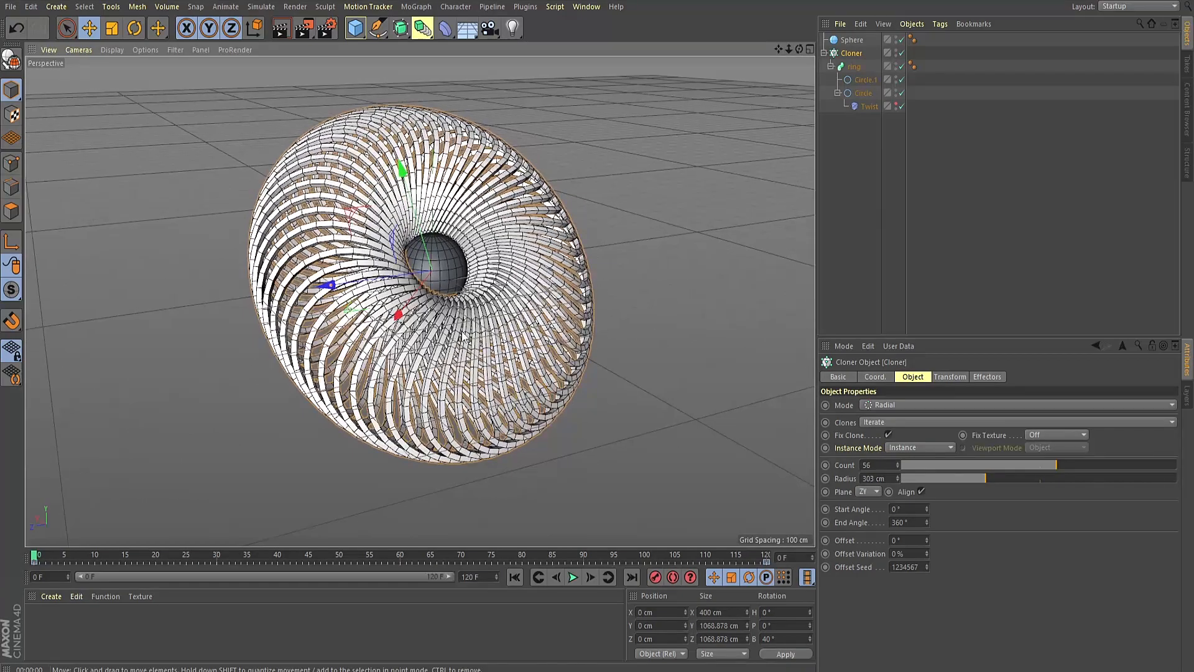
alt+middle_drag(463, 337, 452, 340)
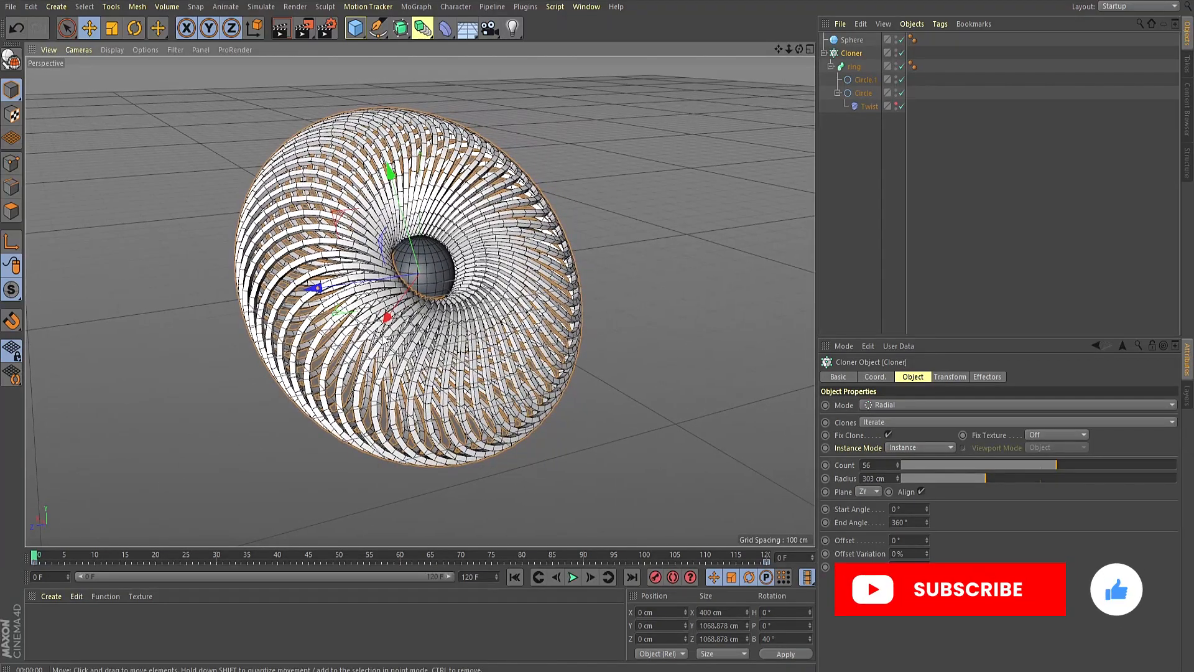
Step: Assign a new default material to the ring sweep and duplicate the textured ring inside the Cloner
click(874, 147)
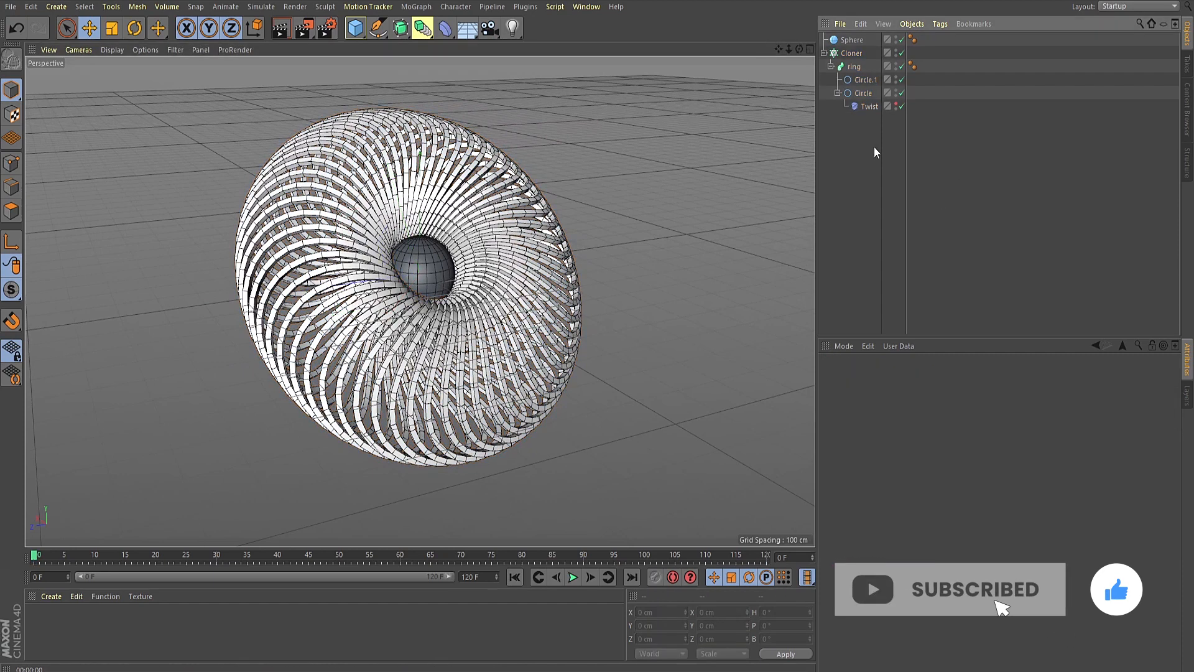
click(831, 67)
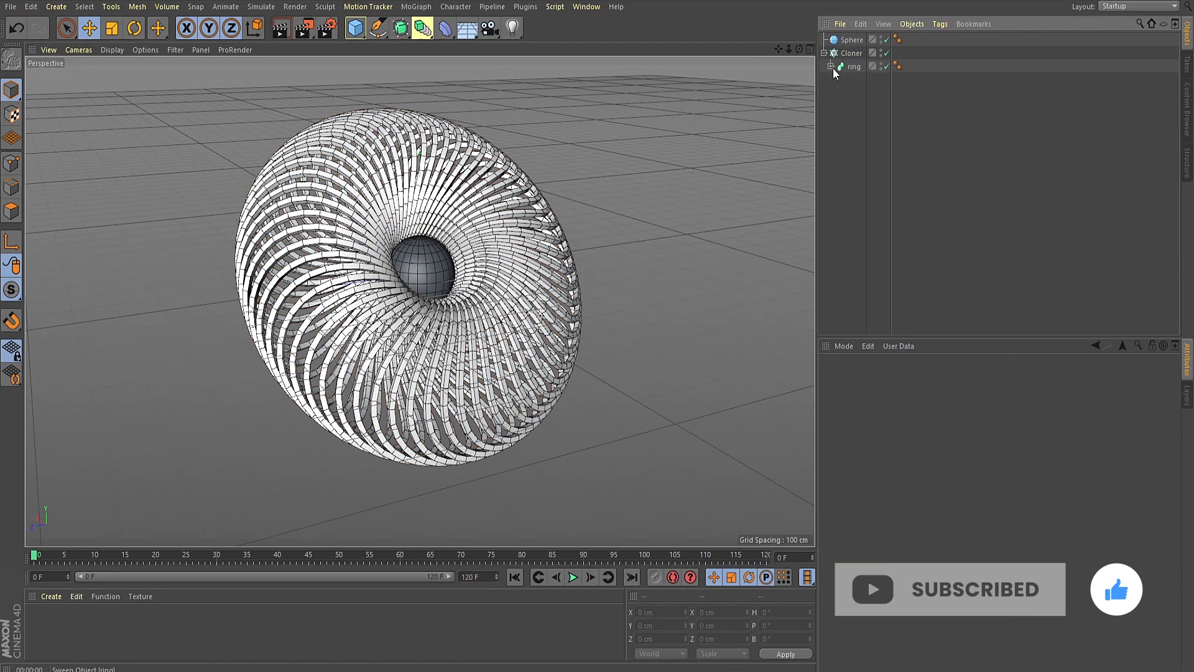
double_click(57, 624)
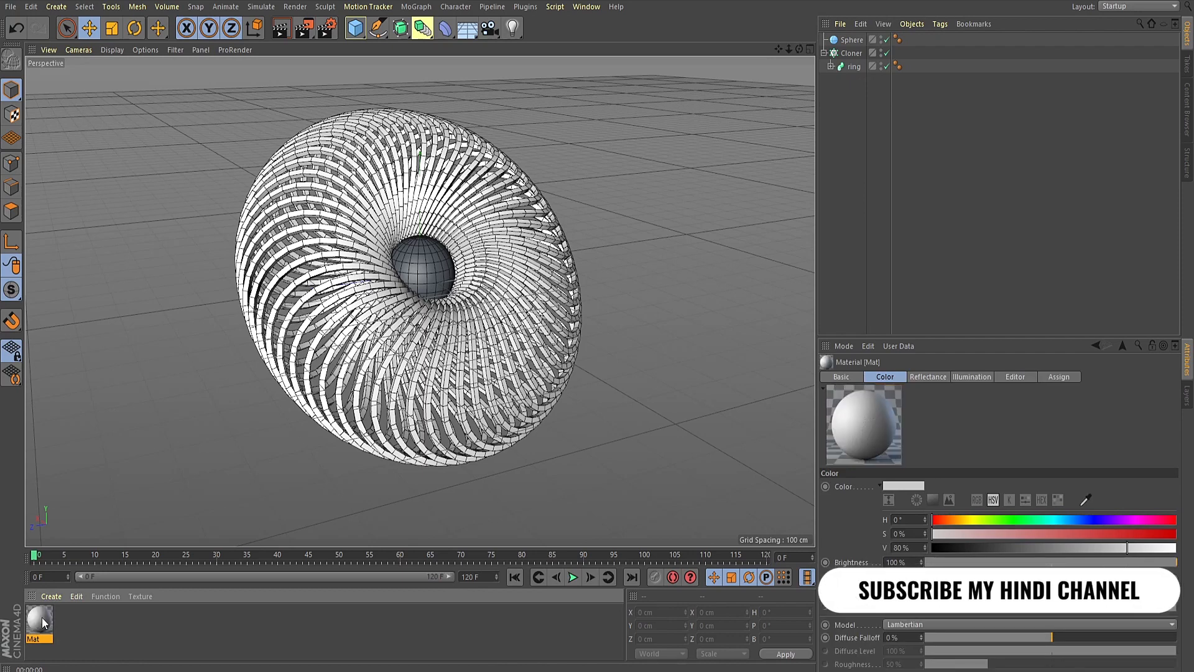
drag(847, 65, 847, 66)
click(849, 66)
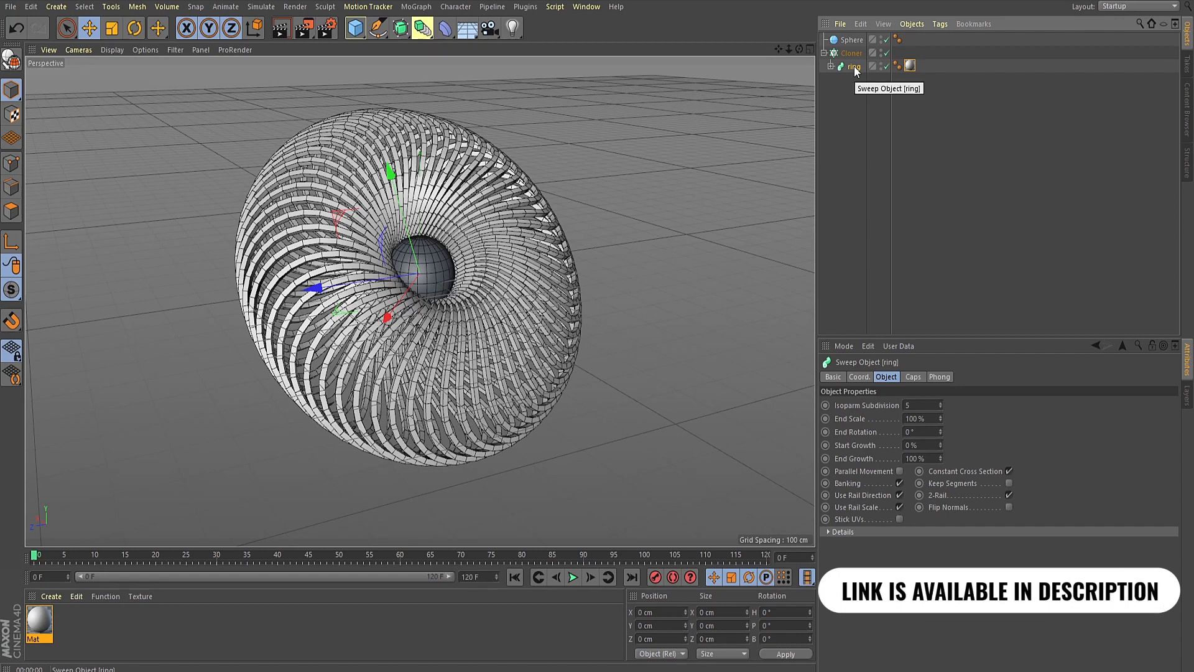
drag(853, 66, 850, 65)
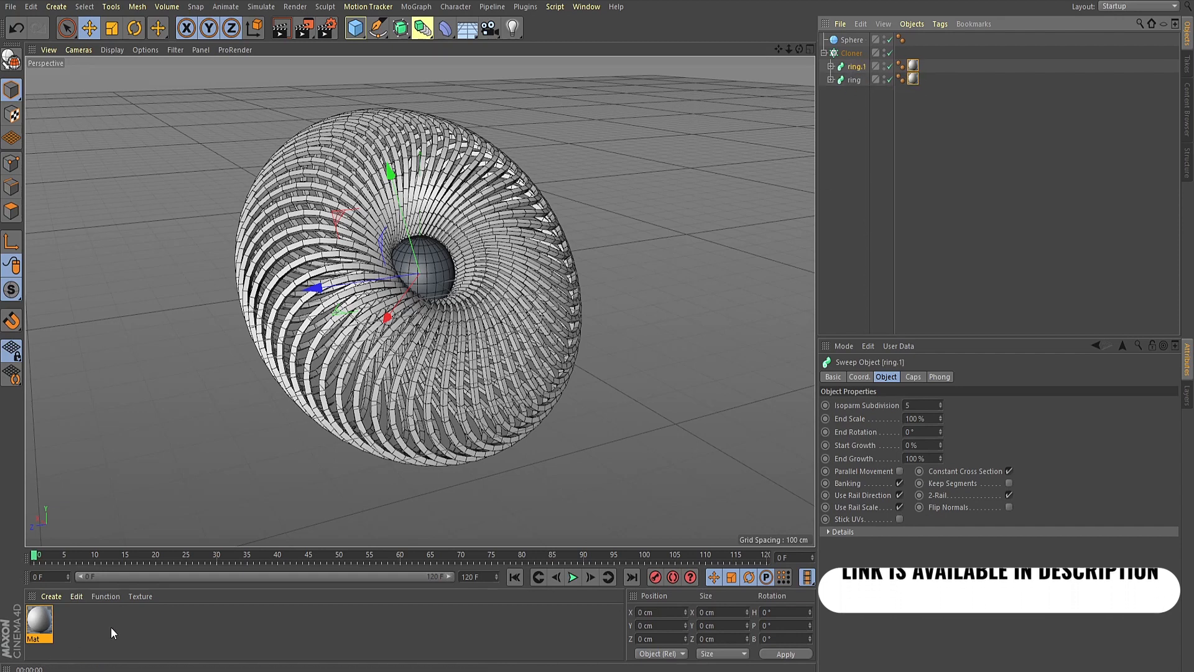
Step: Create a second material and make its colour black by setting the V value to 0%
click(111, 625)
double_click(96, 633)
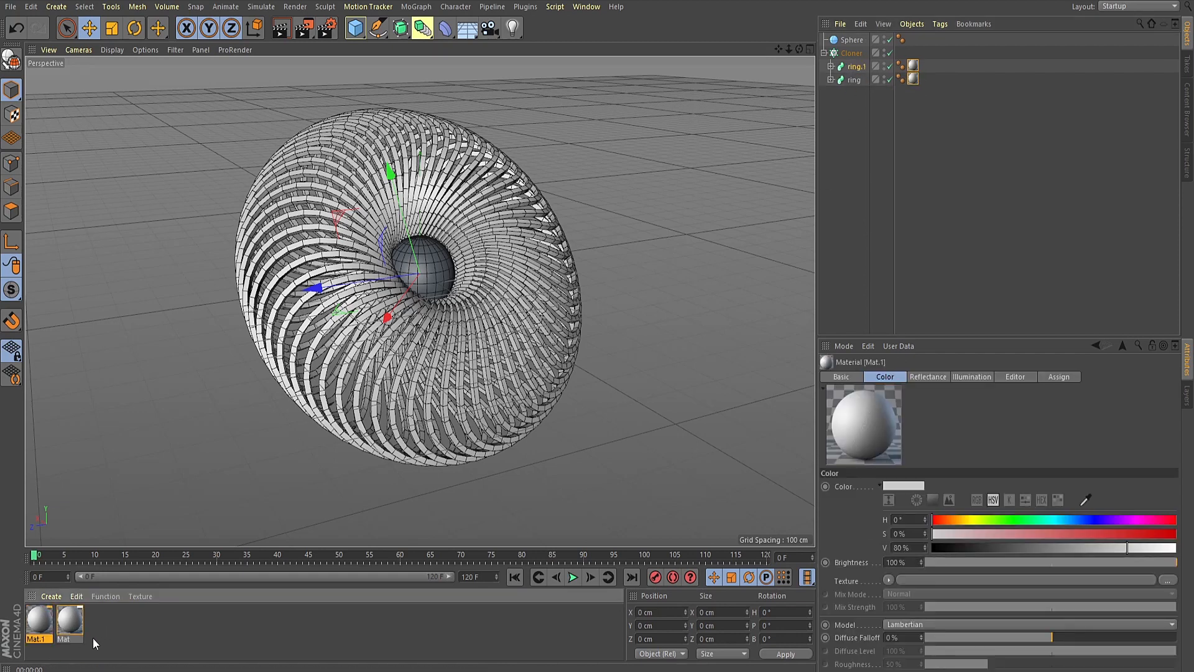
click(54, 636)
double_click(37, 621)
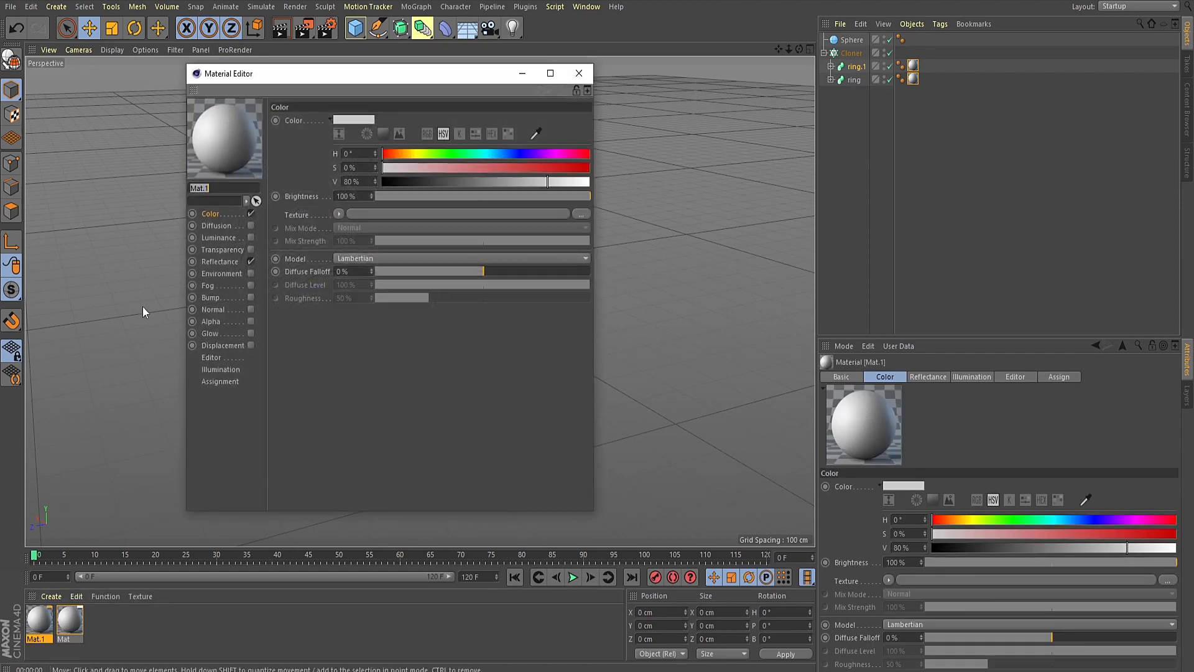
drag(398, 181, 381, 181)
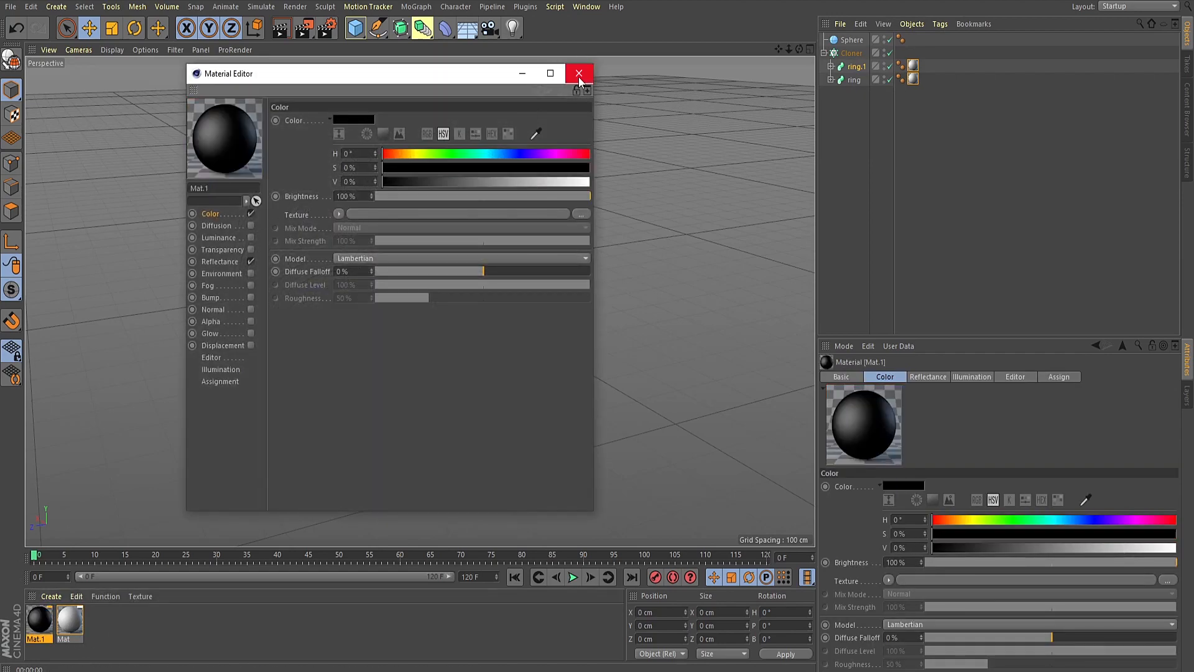
click(579, 72)
Step: Replace the texture on the duplicated ring (ring.1) with the black material Mat.1
click(914, 68)
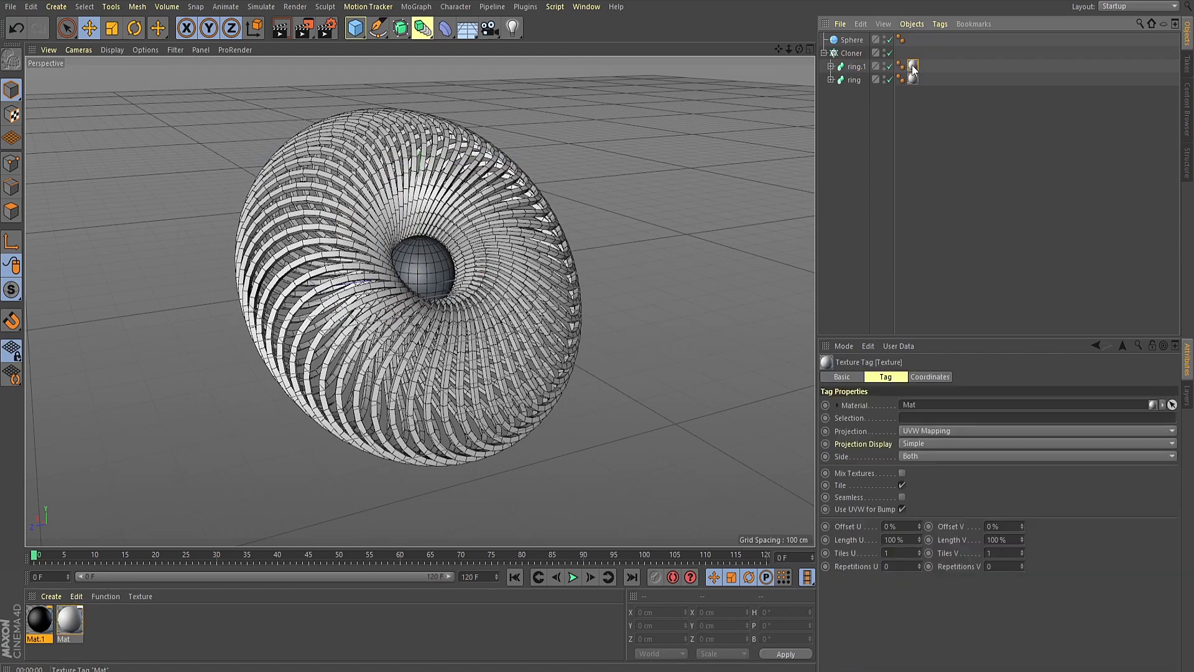
key(Delete)
drag(36, 625, 764, 163)
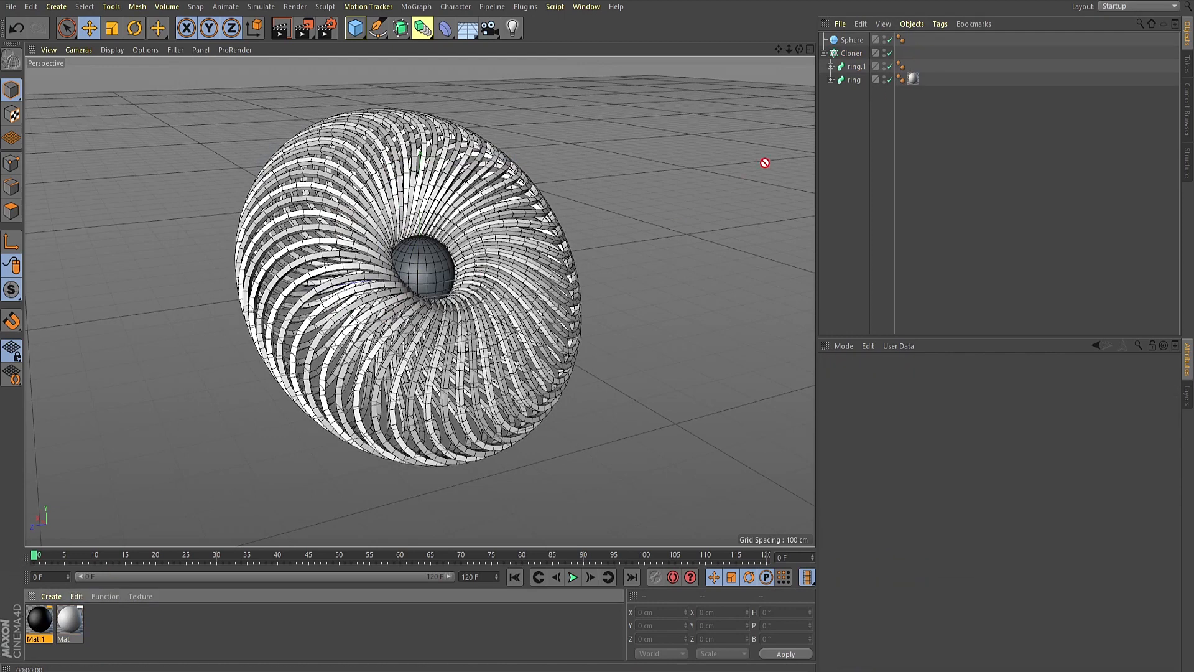
drag(856, 74, 853, 68)
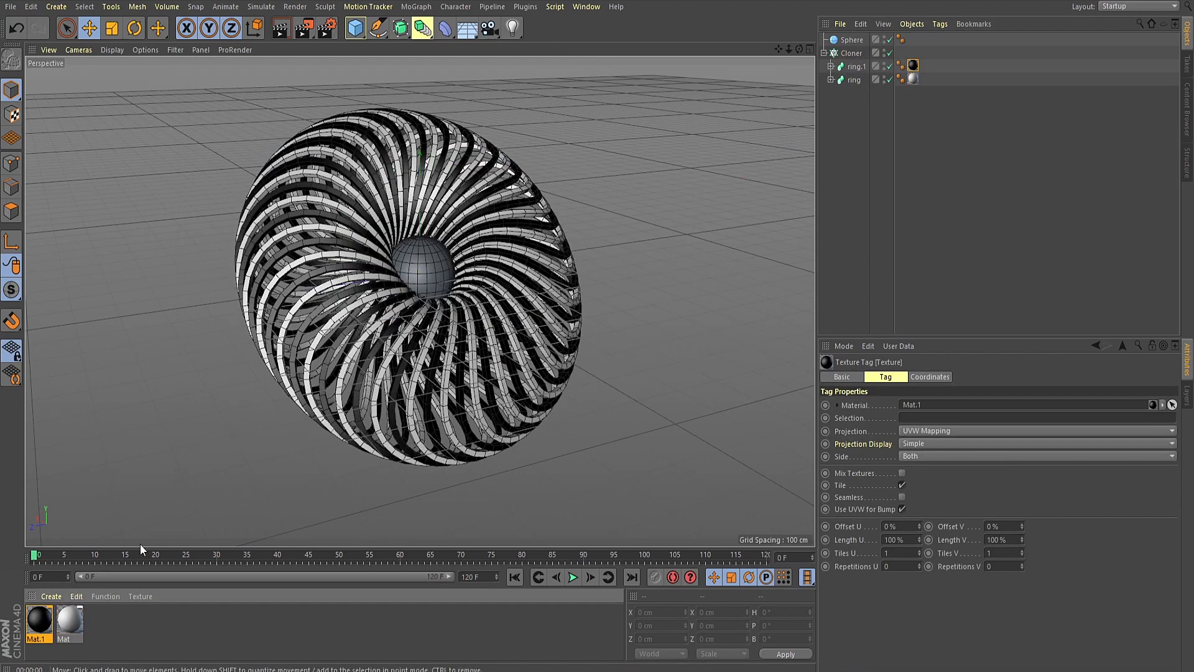
Step: Apply the light grey material Mat to the central sphere and render a preview of the view
click(81, 648)
click(69, 623)
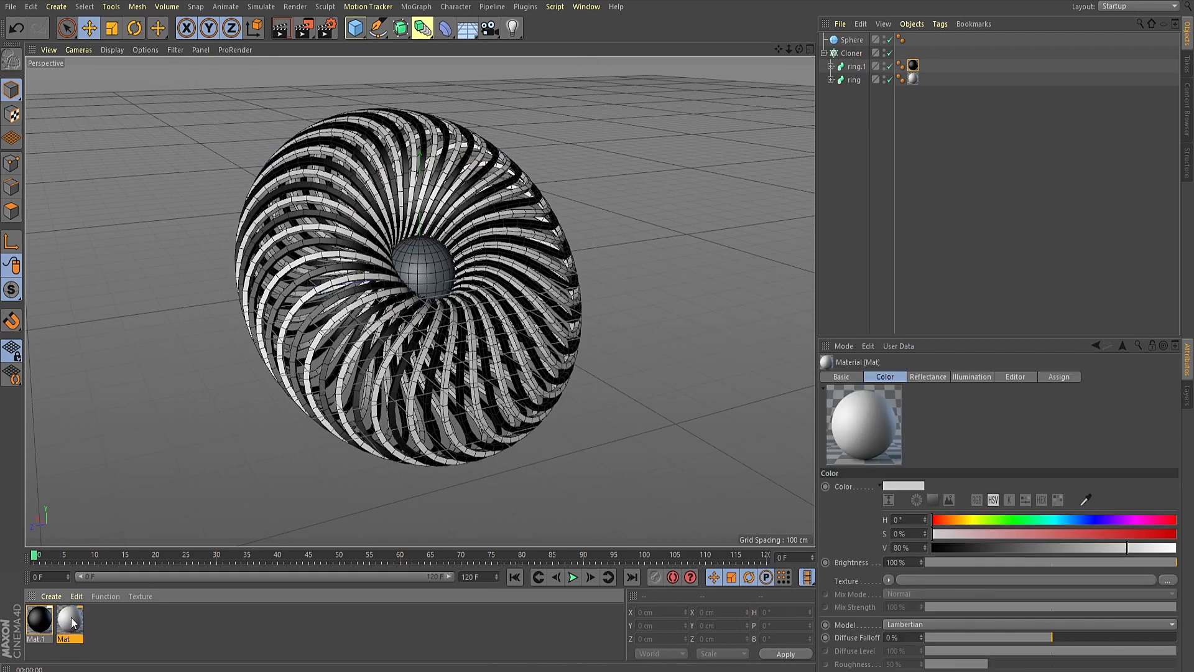
drag(197, 522, 442, 269)
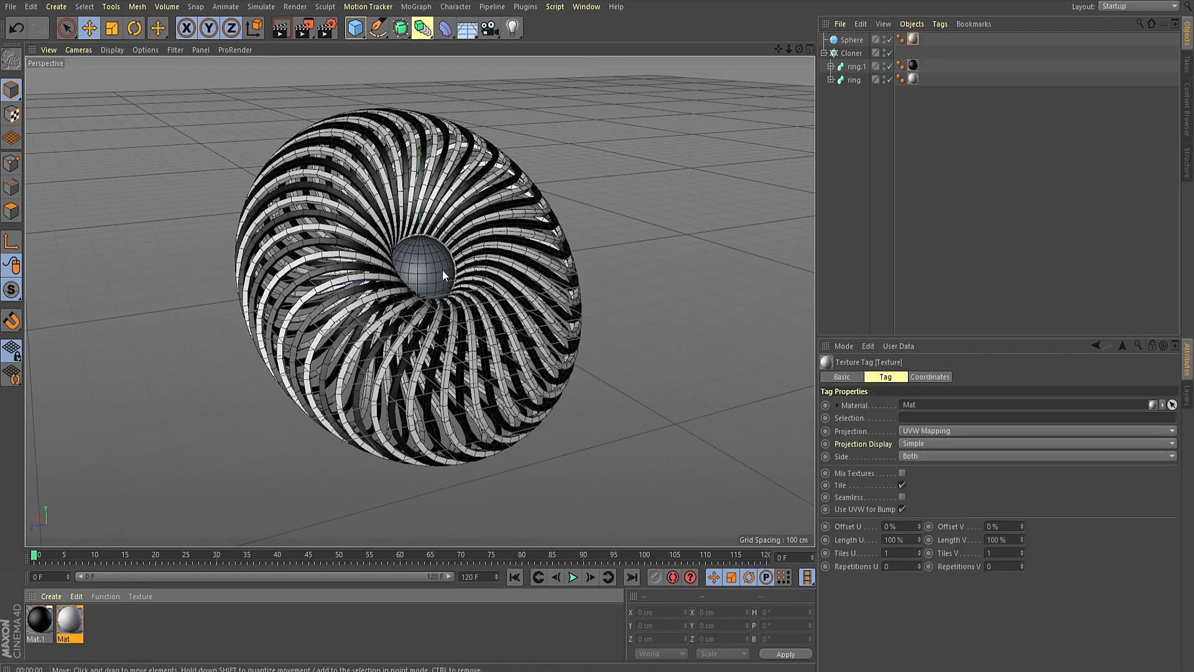
key(ctrl+r)
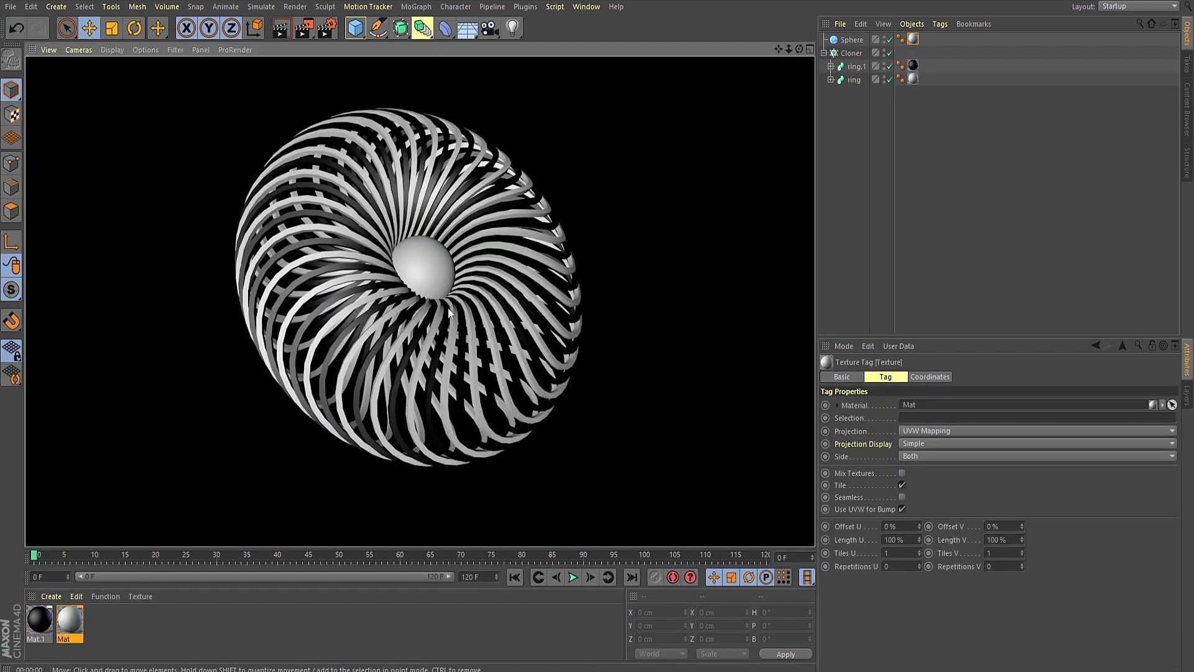
Step: Set the Cloner's count to 74 and check the denser torus with playback and a preview render
click(844, 55)
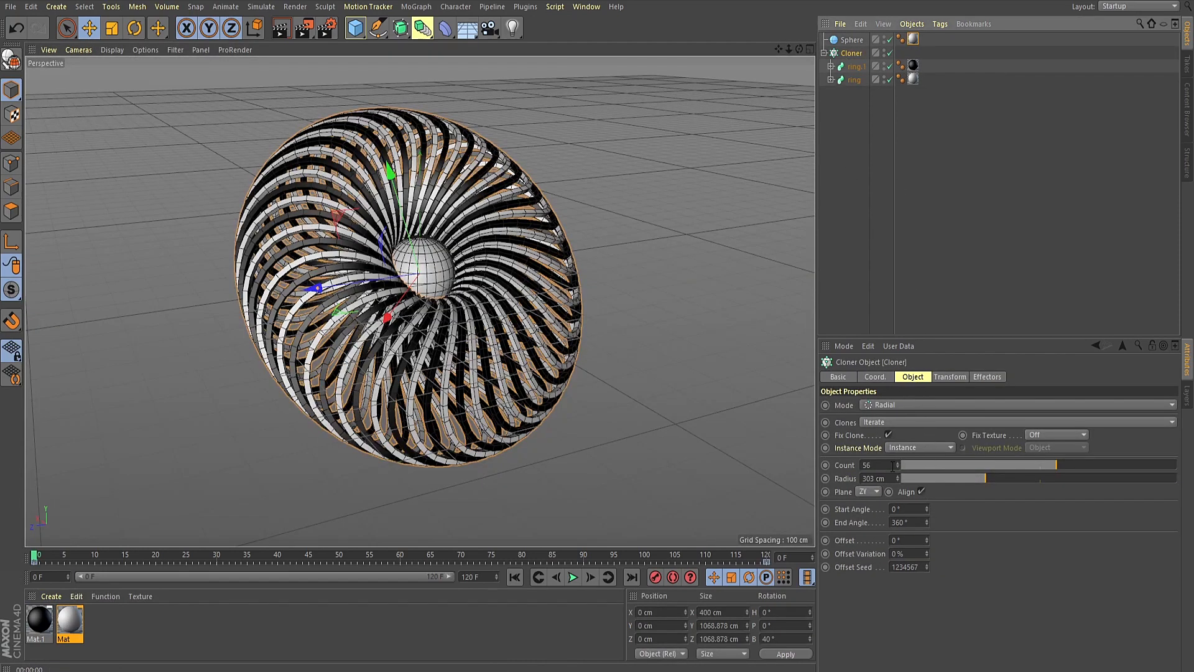
drag(893, 466, 897, 462)
click(573, 577)
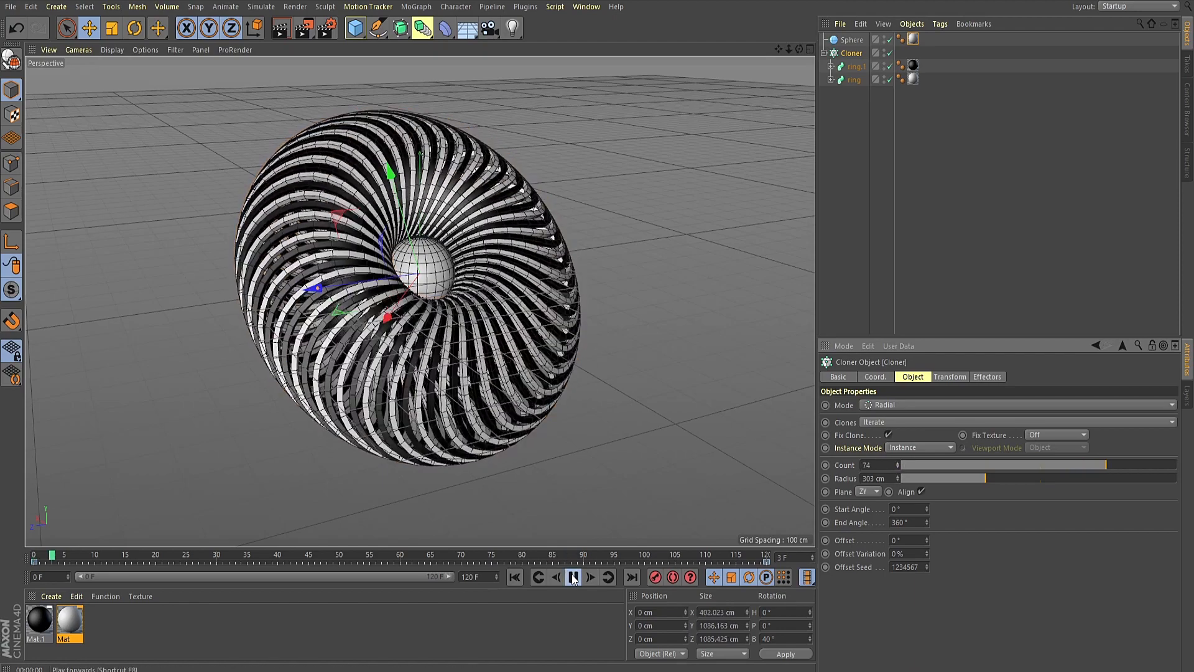
click(573, 577)
key(ctrl+r)
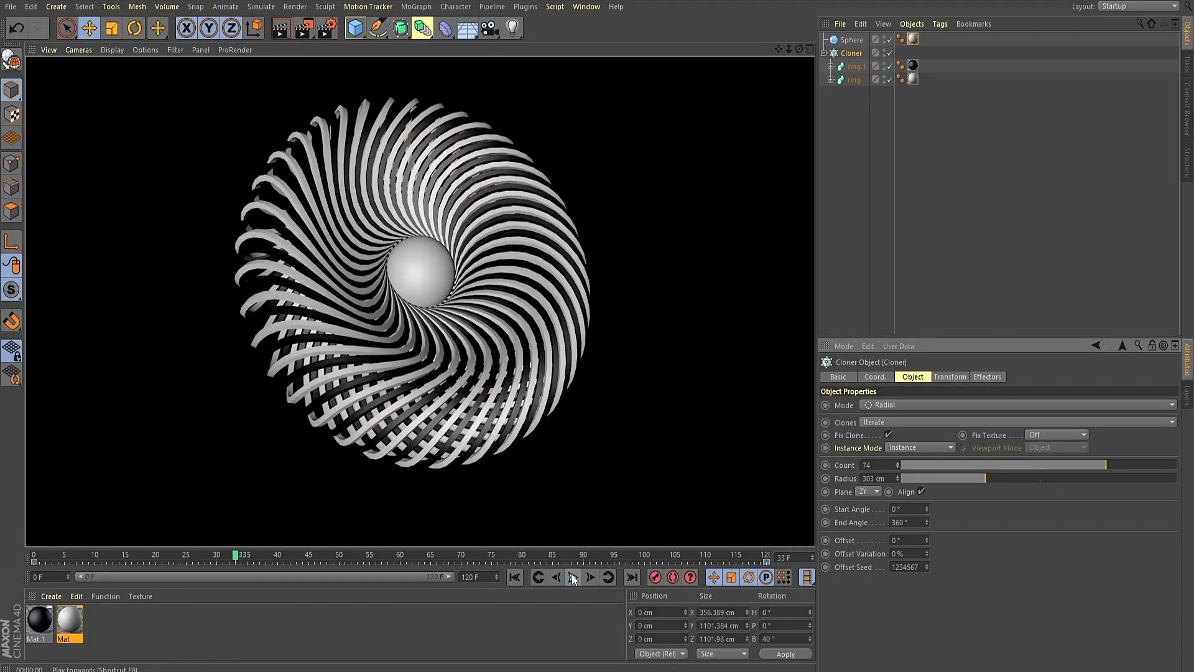
click(572, 577)
click(516, 577)
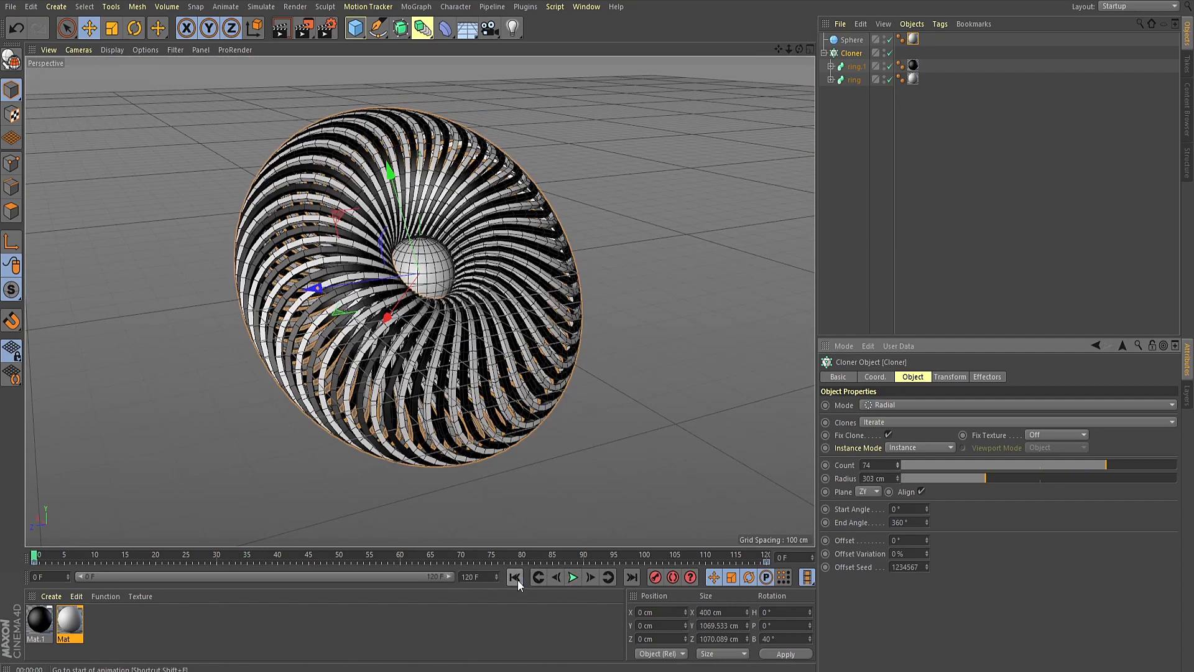
Step: Add an Area Light to the scene and set its shadow type to Area
click(874, 196)
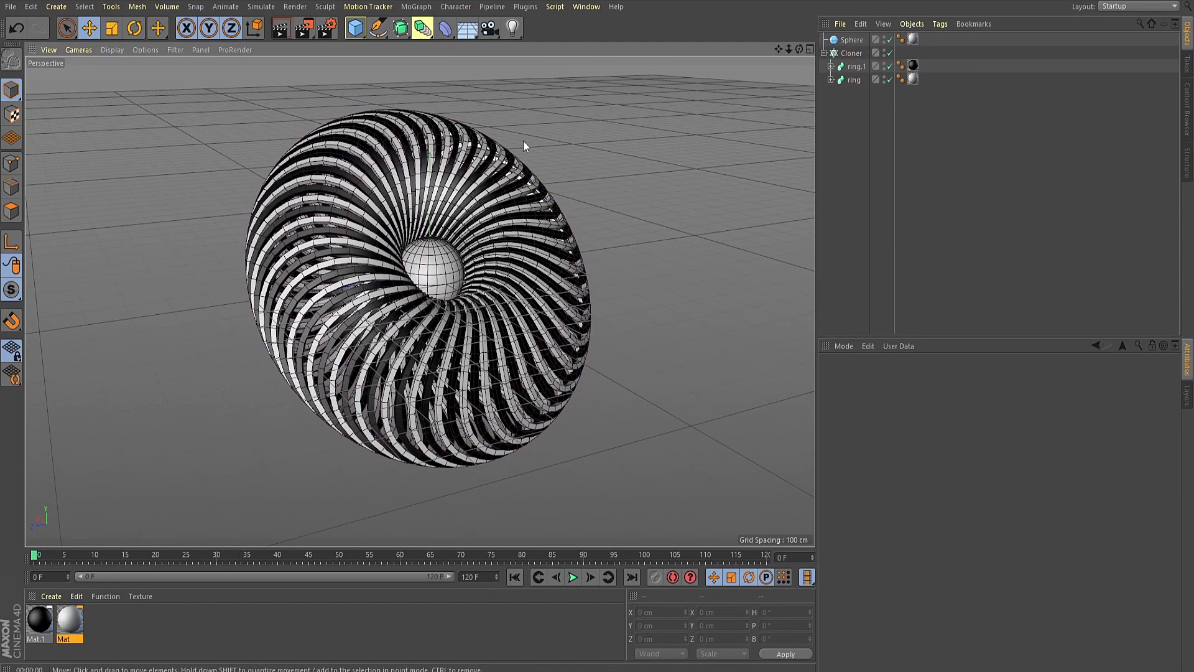
click(512, 28)
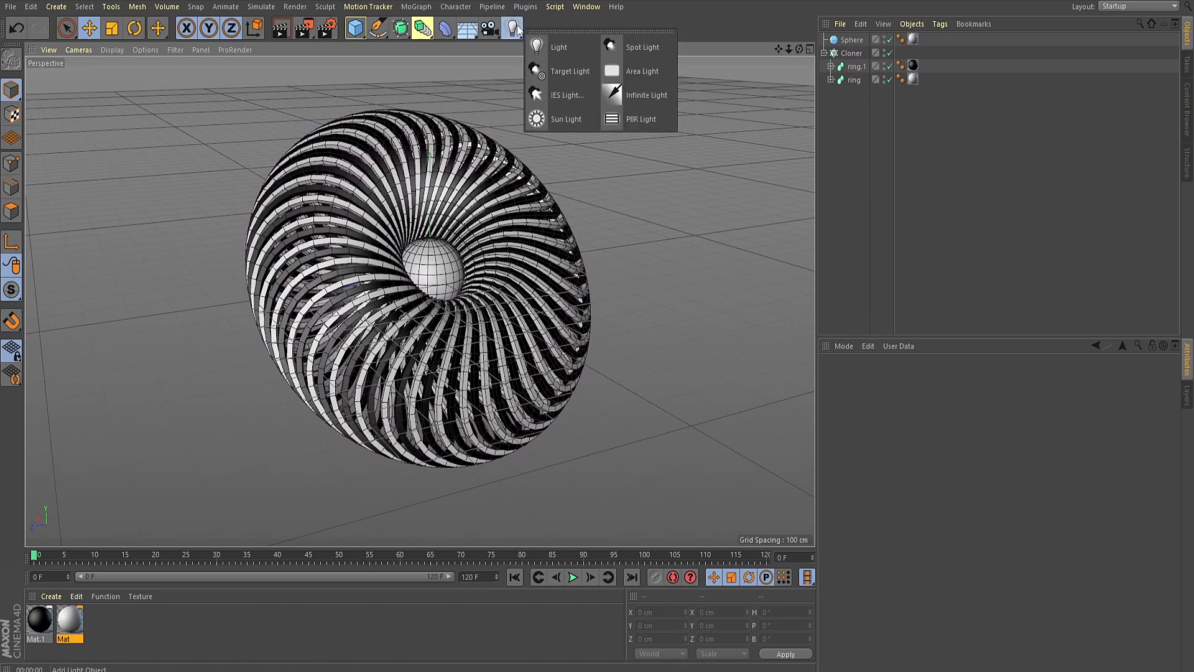
click(653, 67)
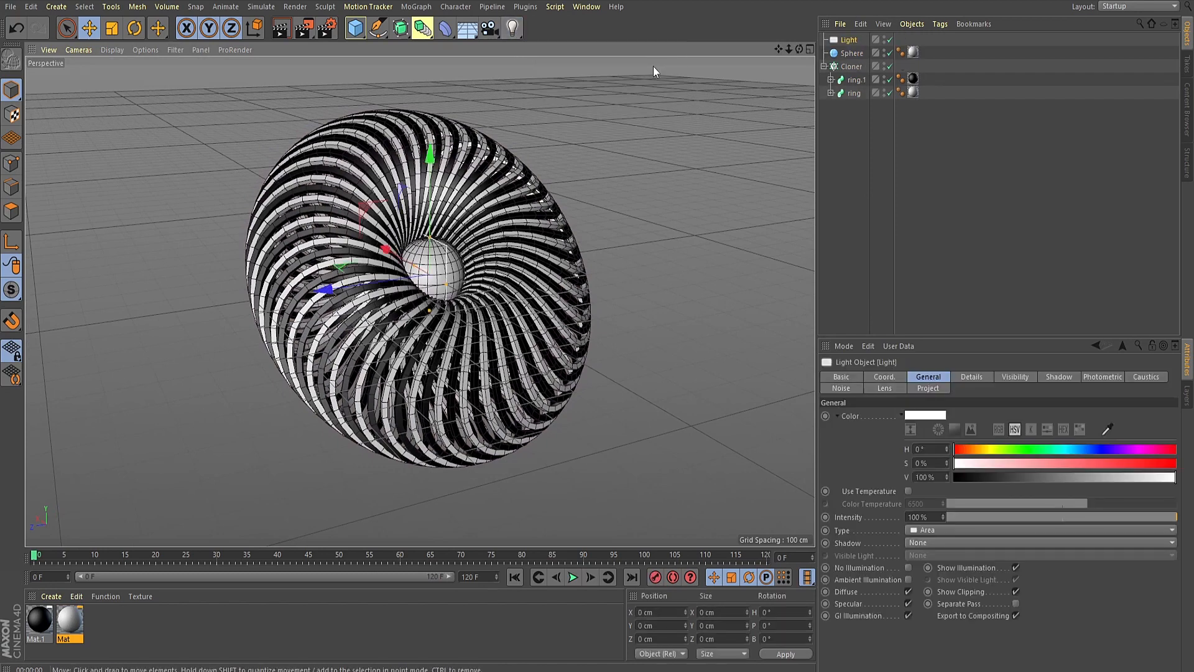
click(916, 546)
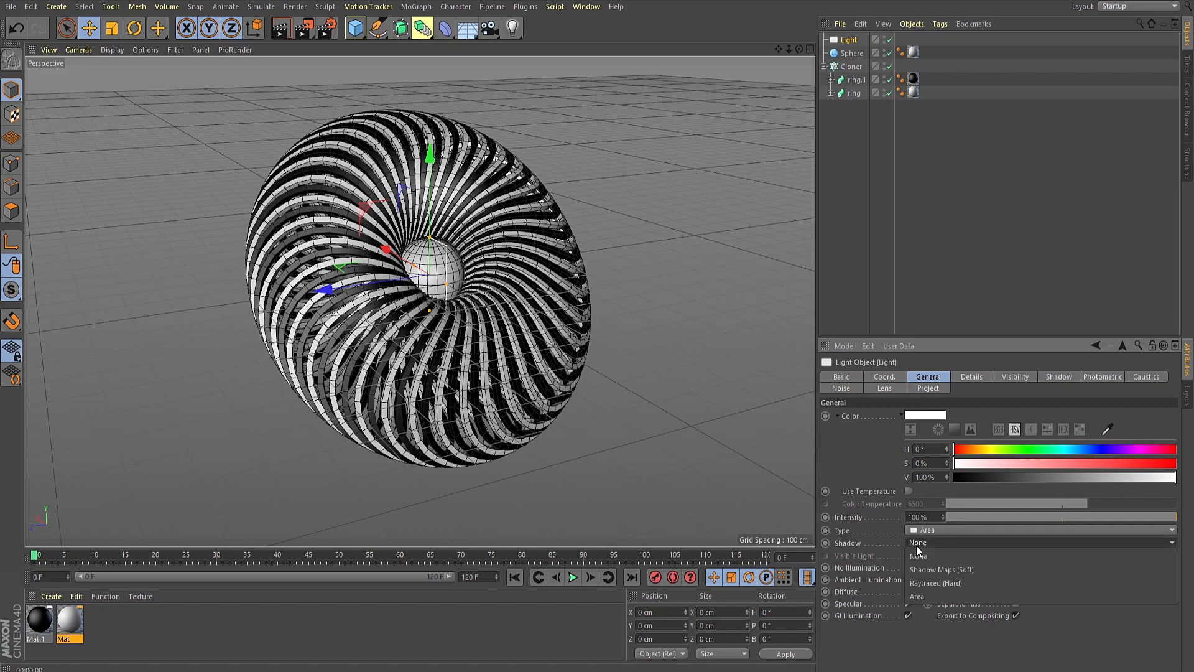
click(918, 597)
click(897, 182)
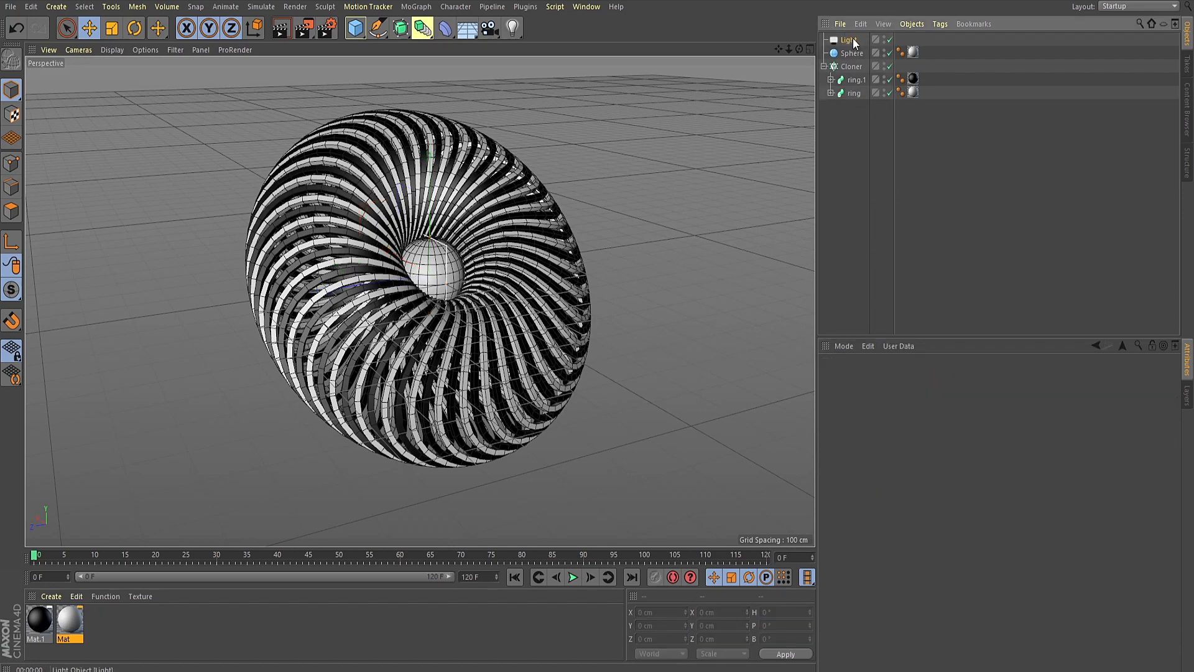
Step: Move the area light in the Top view to one side in front of the torus, at about X -769 cm, Z -808 cm
click(849, 40)
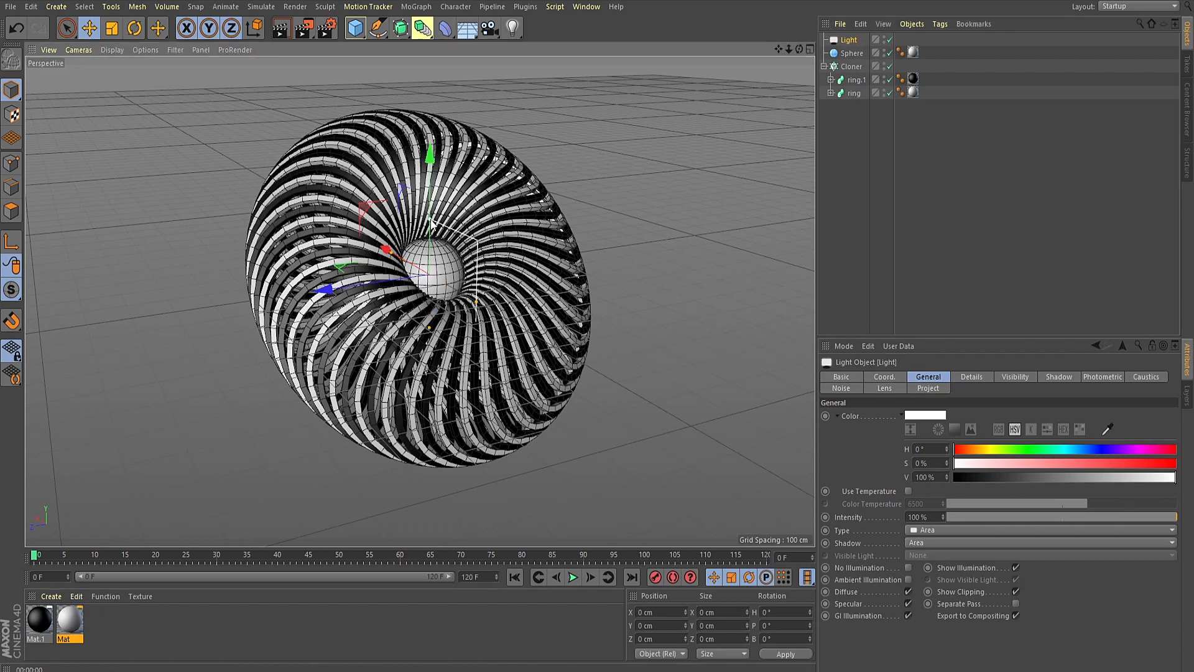
middle_click(536, 325)
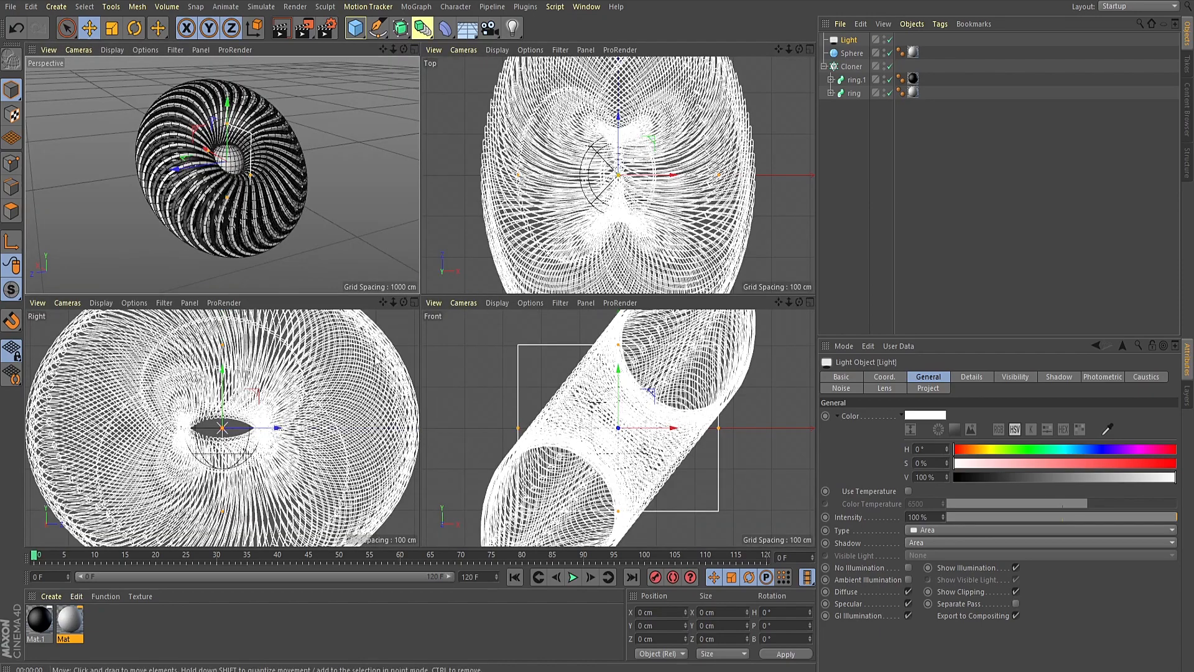
middle_click(575, 194)
scroll(573, 217, down, 3)
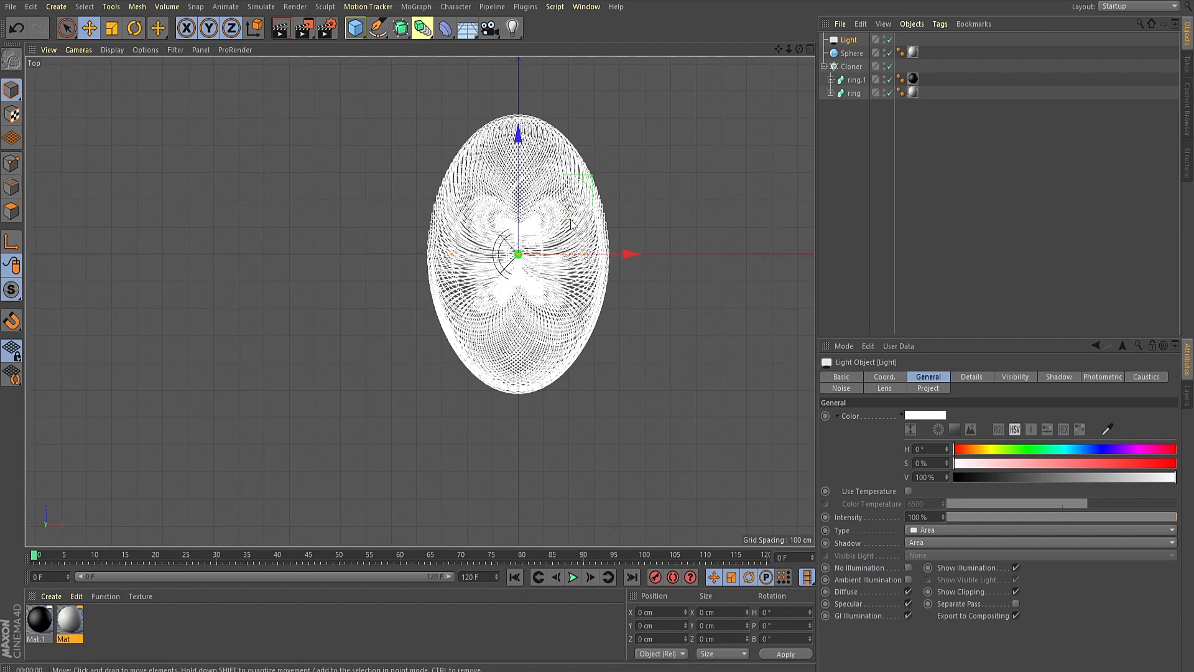
drag(580, 183, 384, 466)
Step: Rotate the light to aim at the torus, with heading about -45.6° and pitch about -41.3°, and check it in the Right view
key(r)
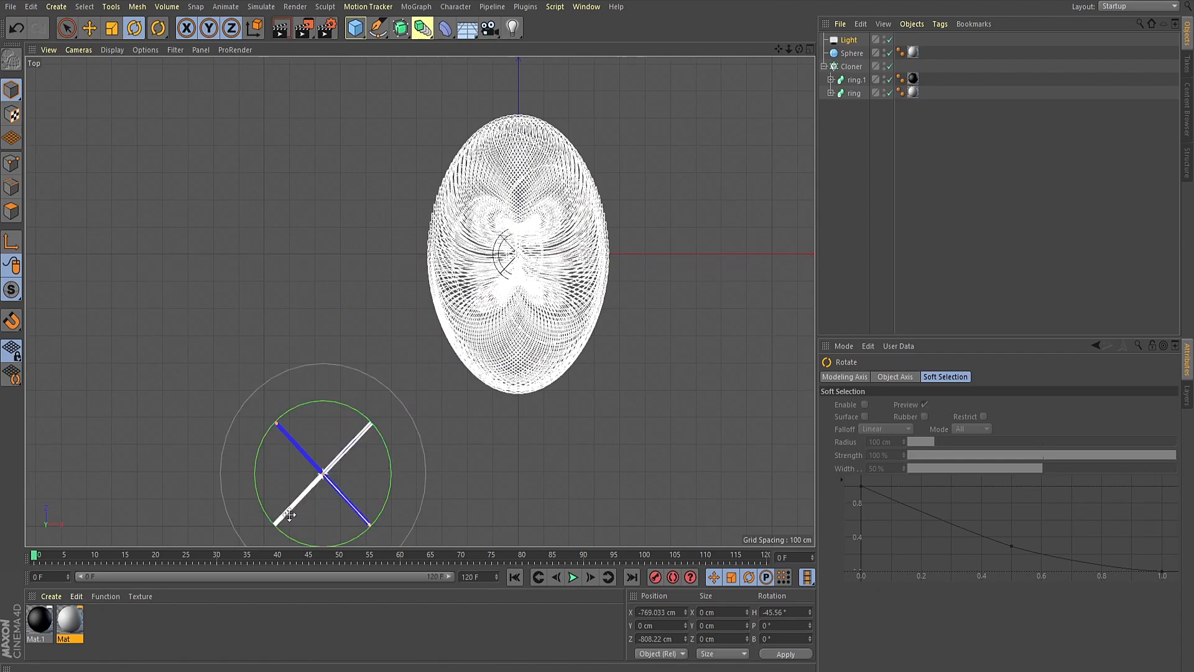
drag(329, 501, 341, 468)
middle_click(441, 379)
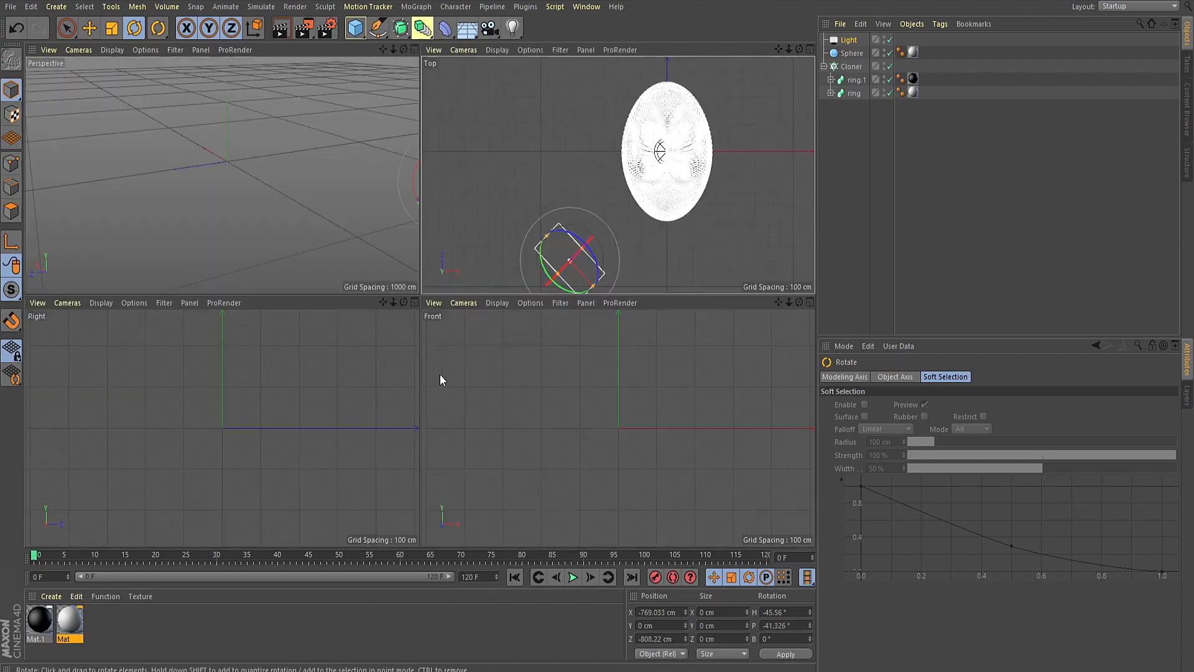
middle_click(316, 367)
scroll(315, 366, down, 10)
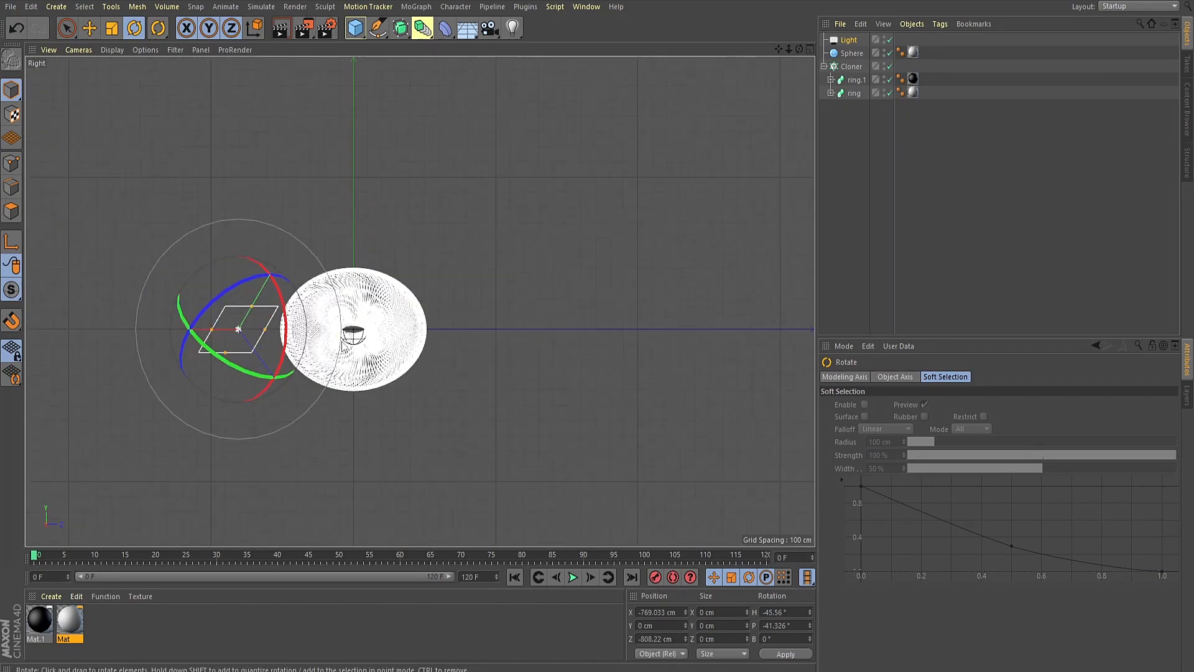
Step: In the Front view, switch to world axes and duplicate the light along X to the torus's opposite side, at about X 752 cm
middle_click(345, 352)
middle_click(524, 414)
scroll(525, 414, down, 5)
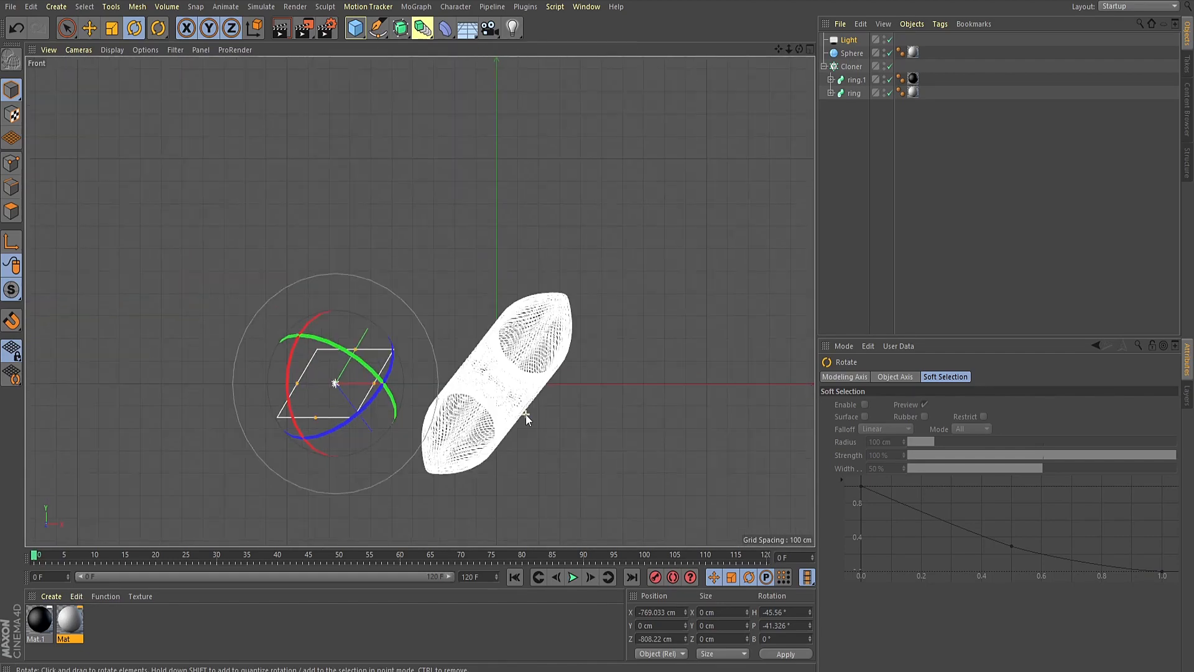
key(e)
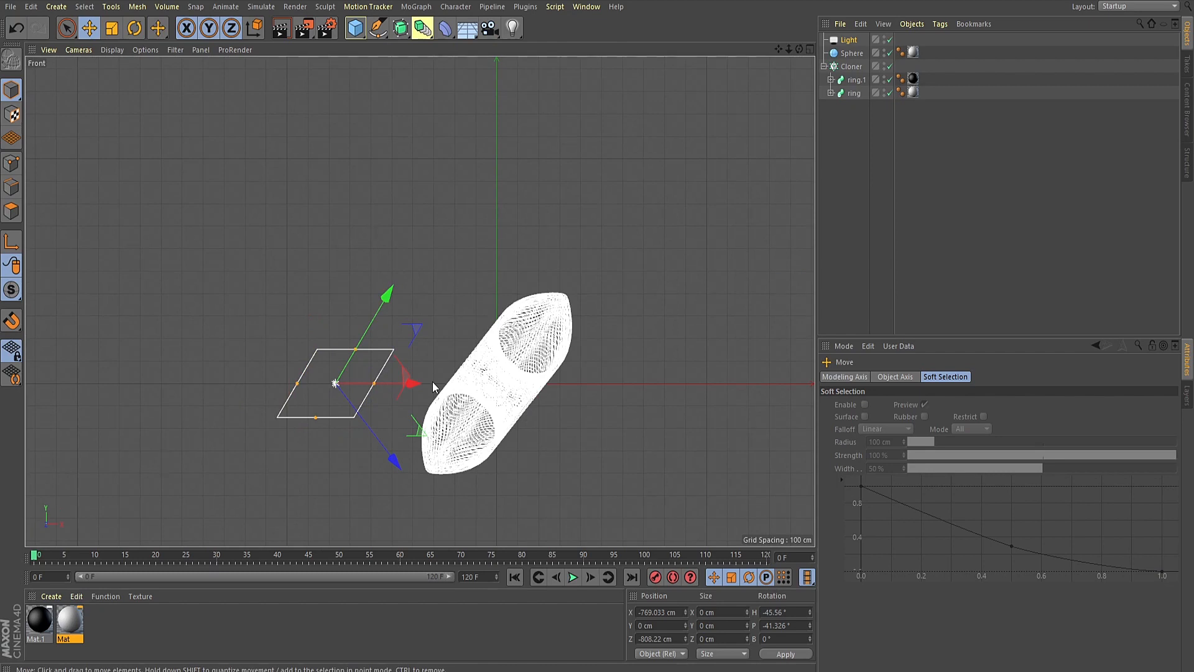
key(w)
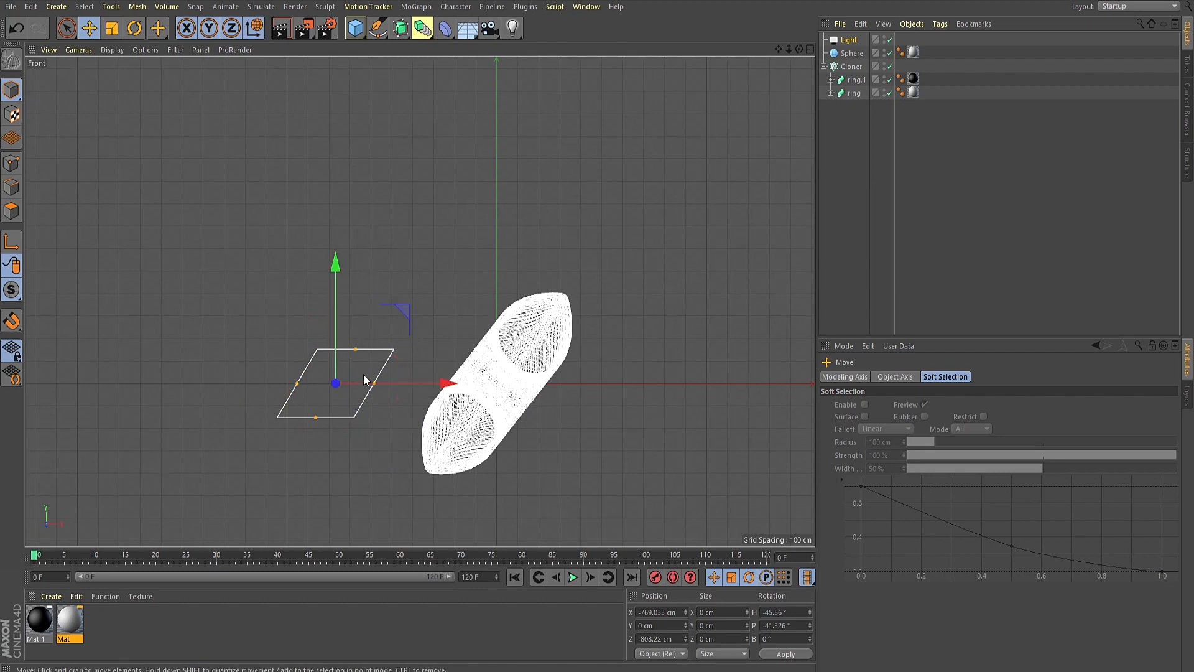
alt+middle_drag(364, 379, 344, 341)
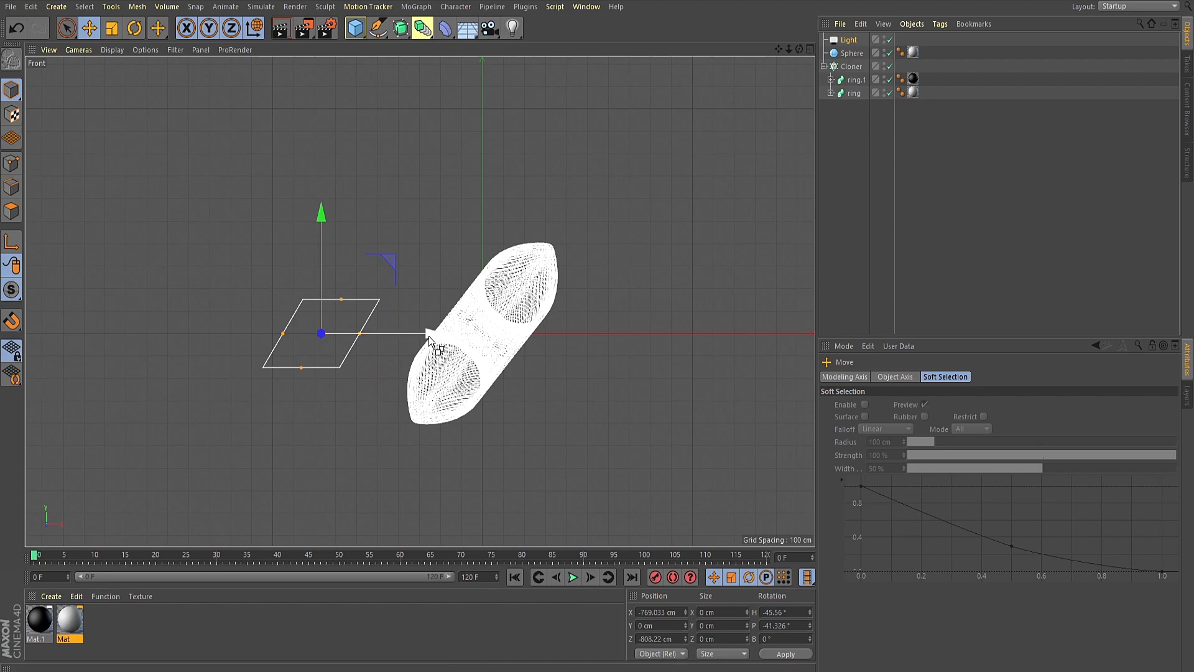
drag(429, 336, 748, 349)
Step: Rotate the duplicated light in the Top view to a heading of about 45.6° so it mirrors the first light
middle_click(697, 292)
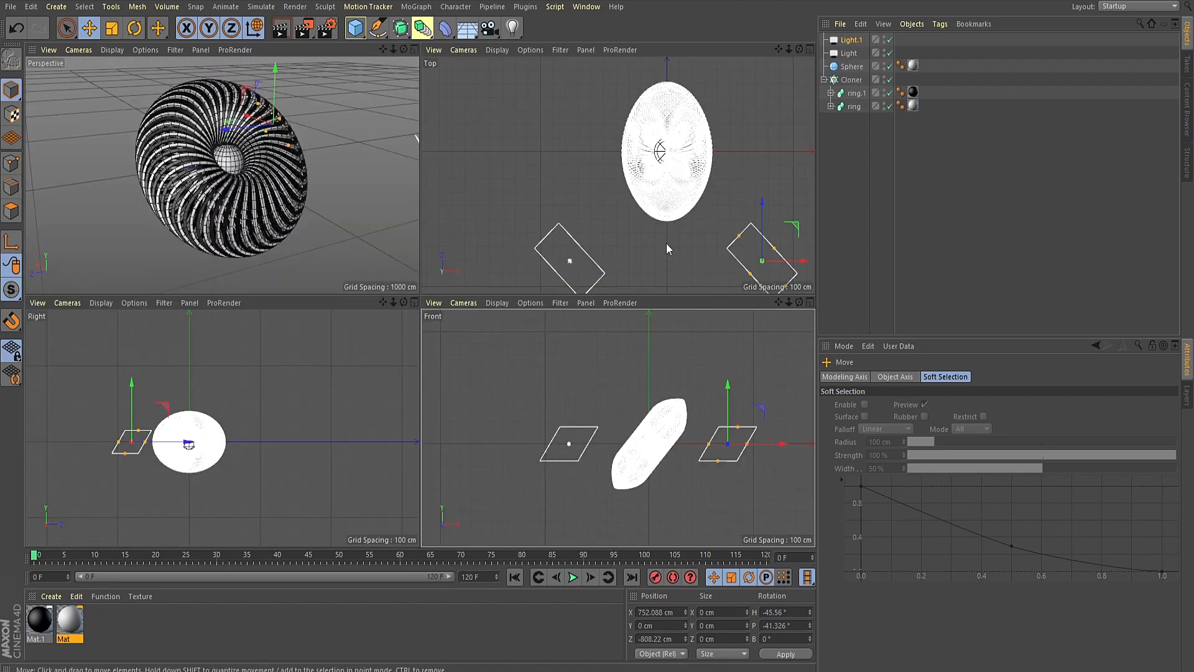
middle_click(666, 243)
key(r)
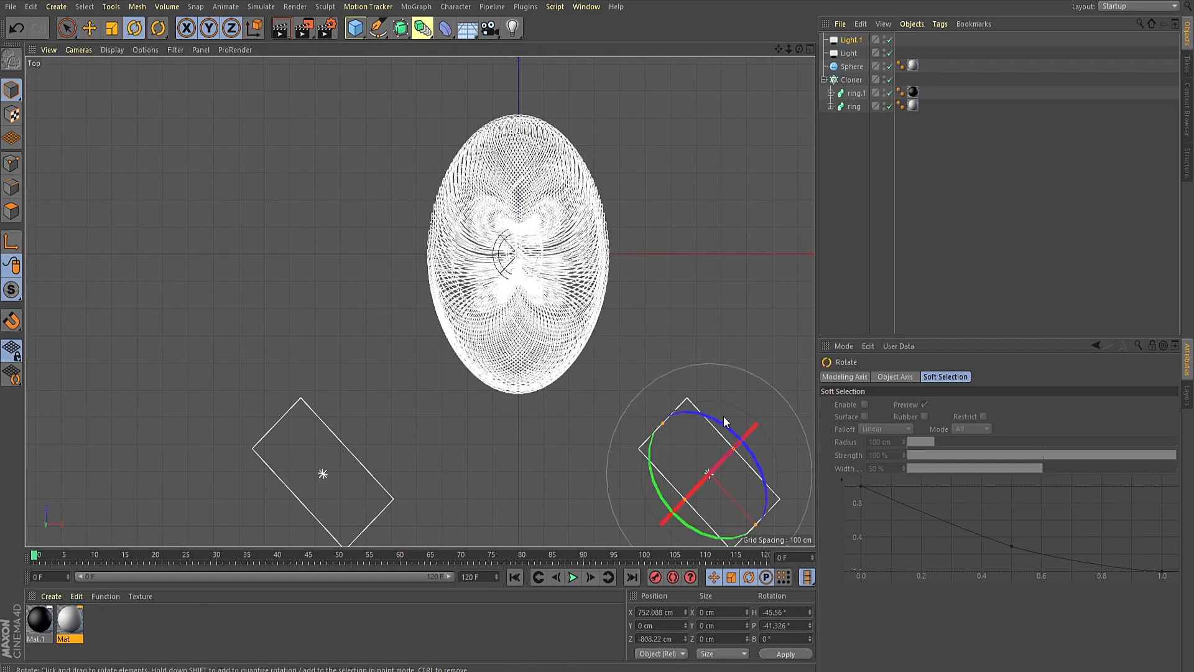
drag(723, 416, 699, 406)
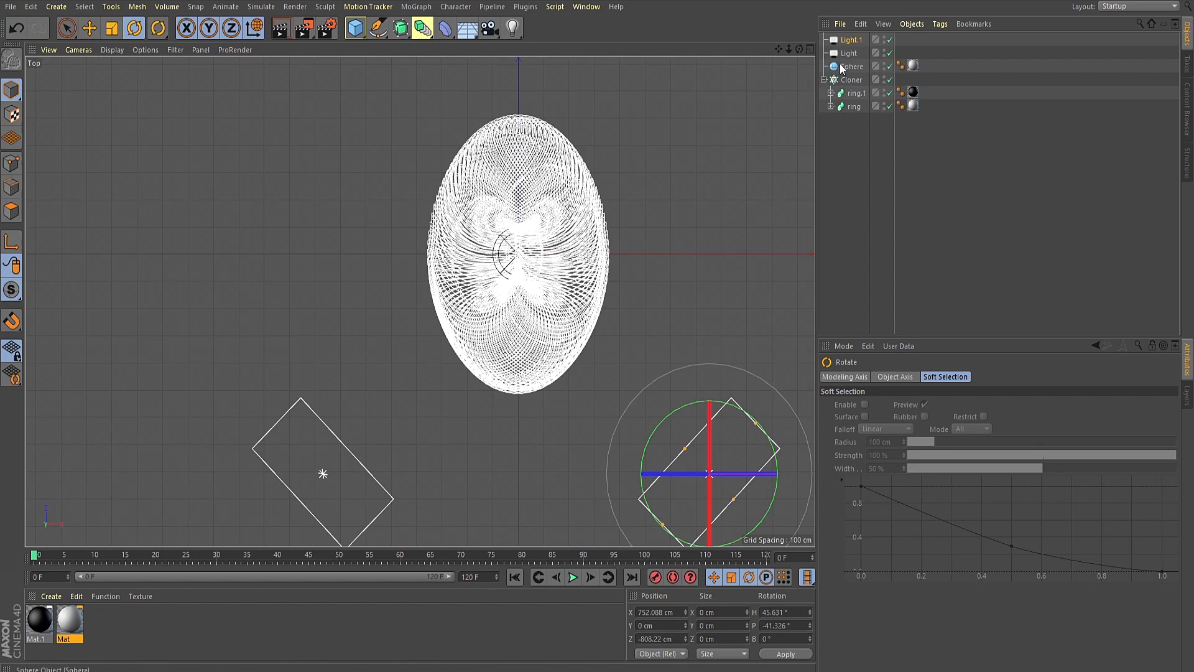
Step: Duplicate both area lights together along Z to the other side of the torus, at about Z 805 cm
click(849, 54)
ctrl+click(850, 41)
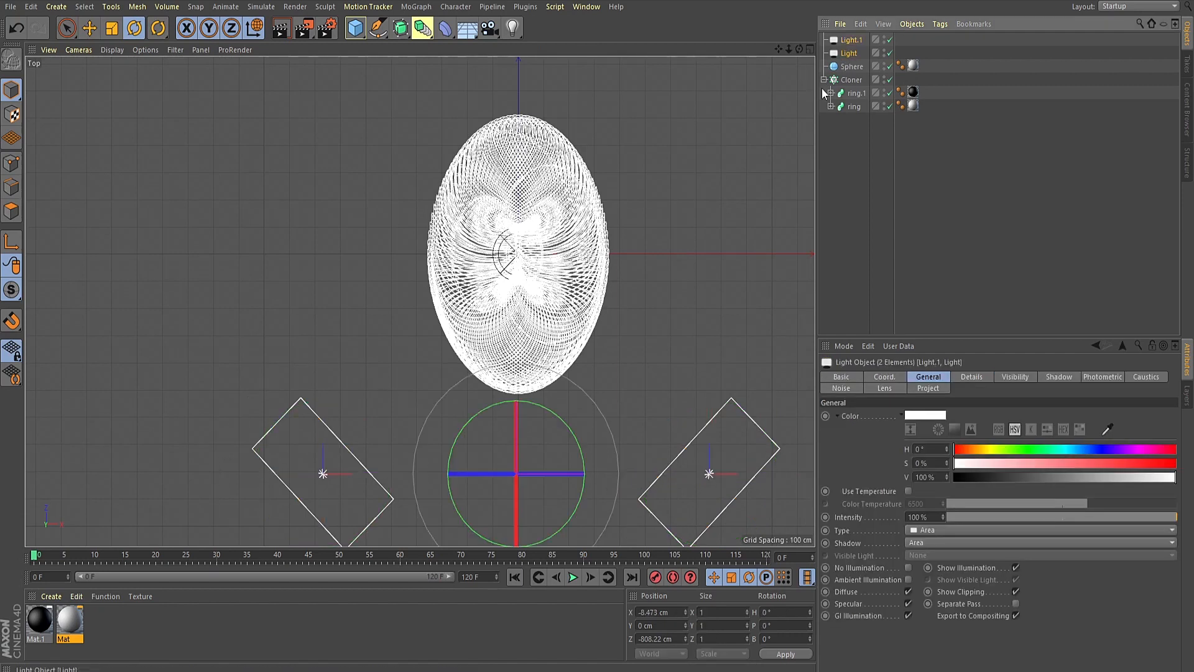
key(e)
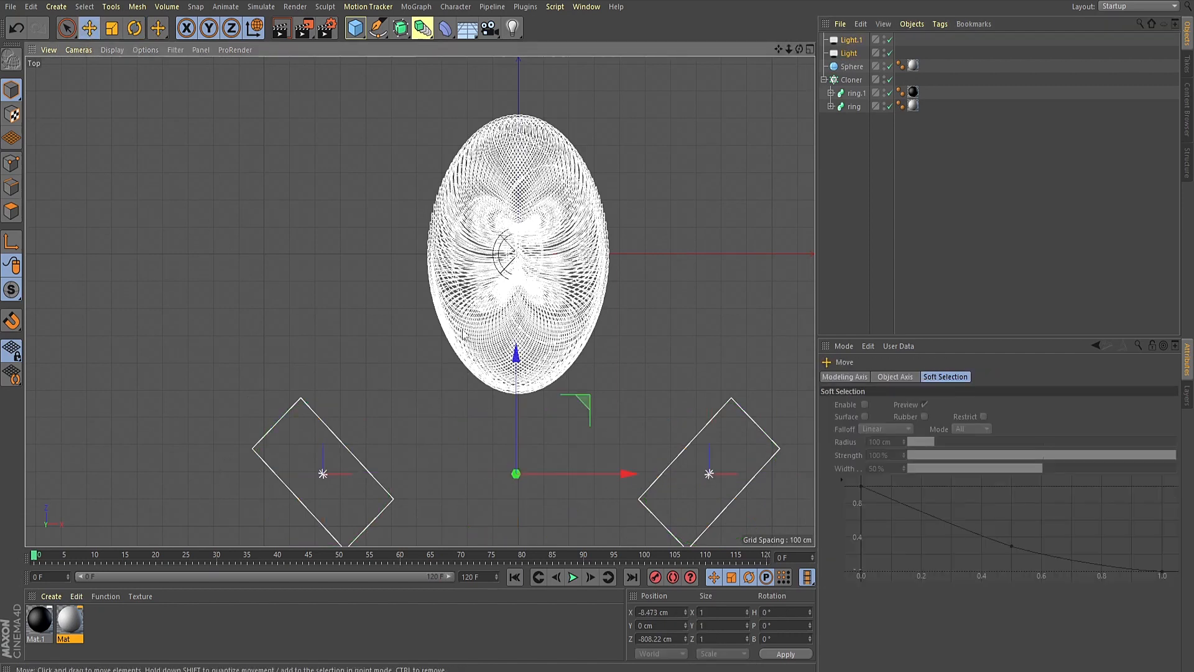
scroll(520, 310, down, 2)
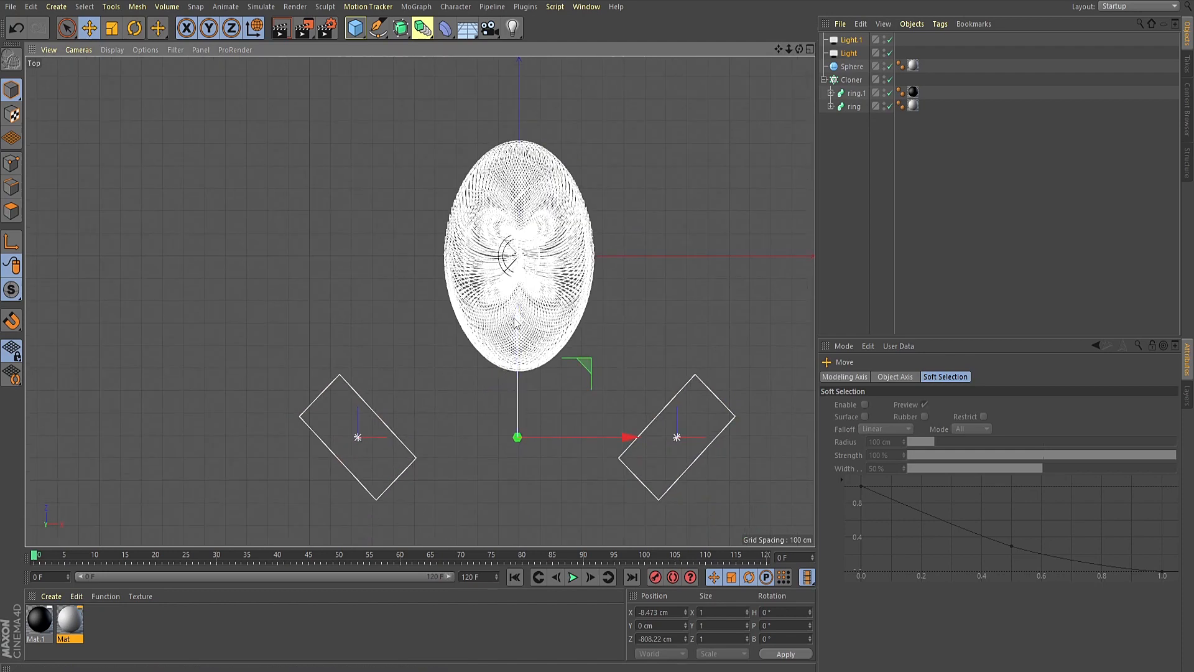
ctrl+drag(515, 319, 516, 75)
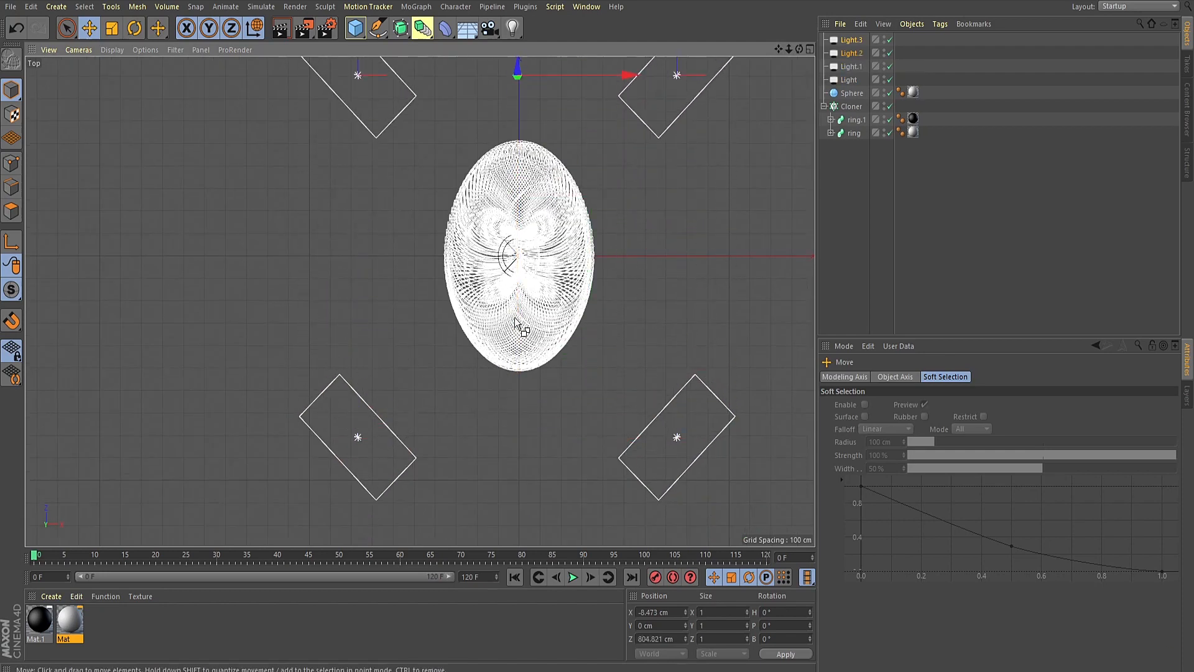
Step: Turn the two new lights about 181° in heading to face the torus and move them out to about Z 879 cm
key(r)
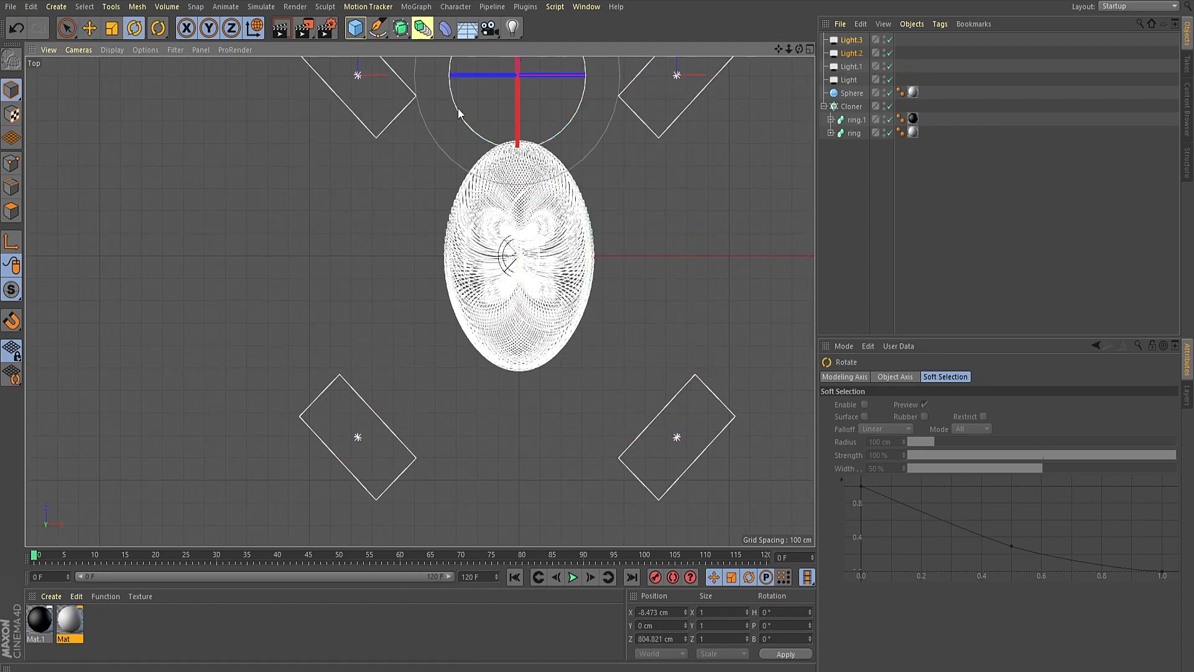
drag(461, 119, 578, 53)
alt+middle_drag(400, 341, 401, 418)
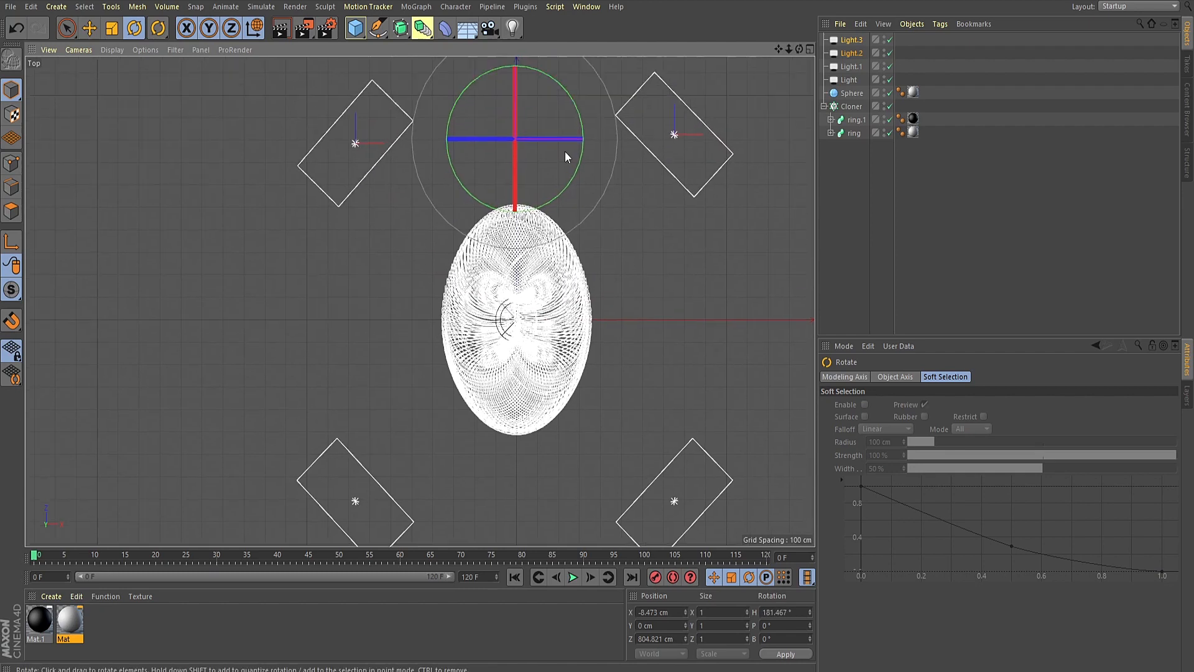
key(e)
alt+middle_drag(528, 116, 513, 215)
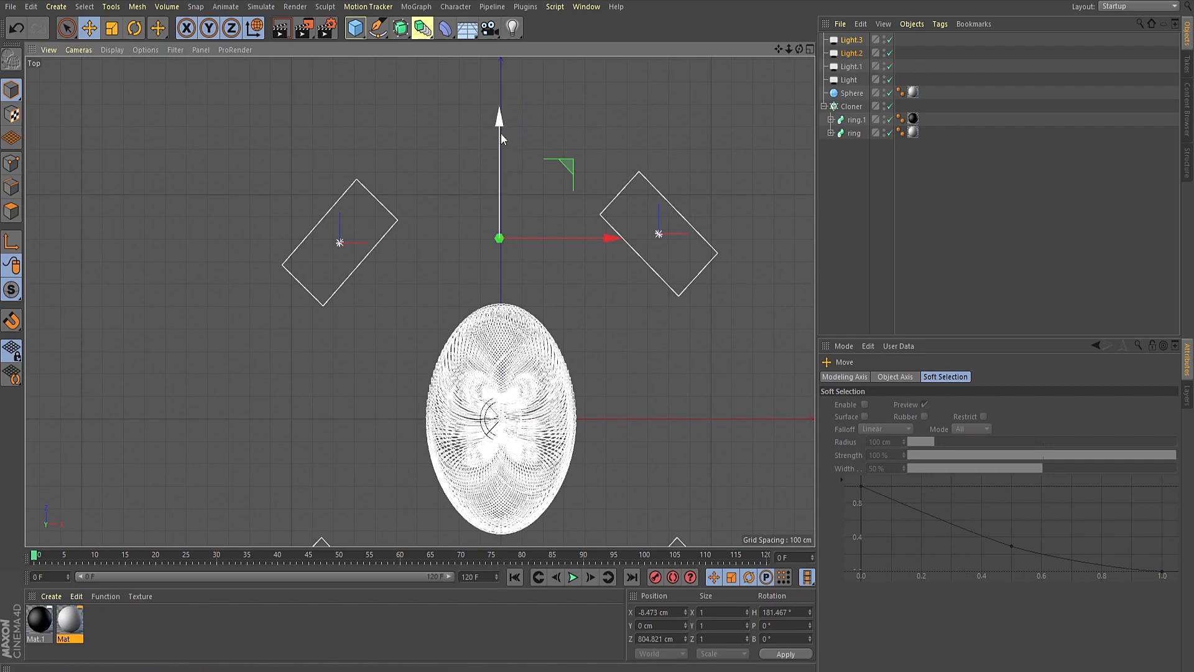
drag(501, 133, 497, 111)
Step: Raise all four lights together to about Y 1002 cm above the torus and render a preview of the perspective view
middle_click(614, 416)
middle_click(603, 419)
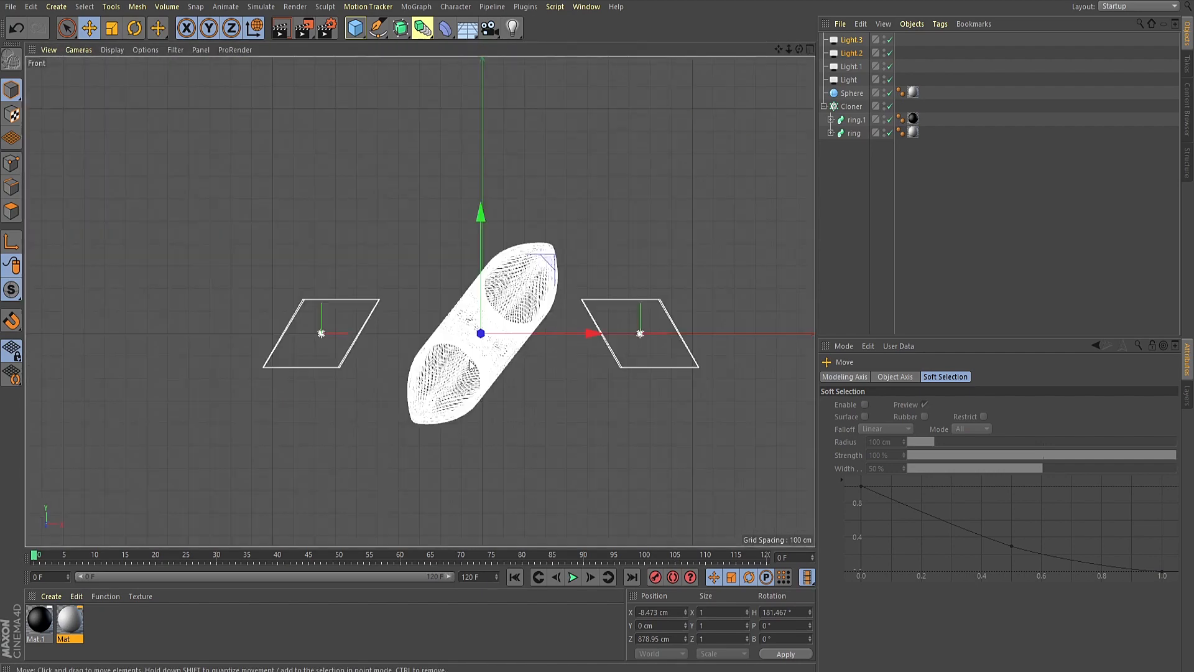
shift+click(849, 79)
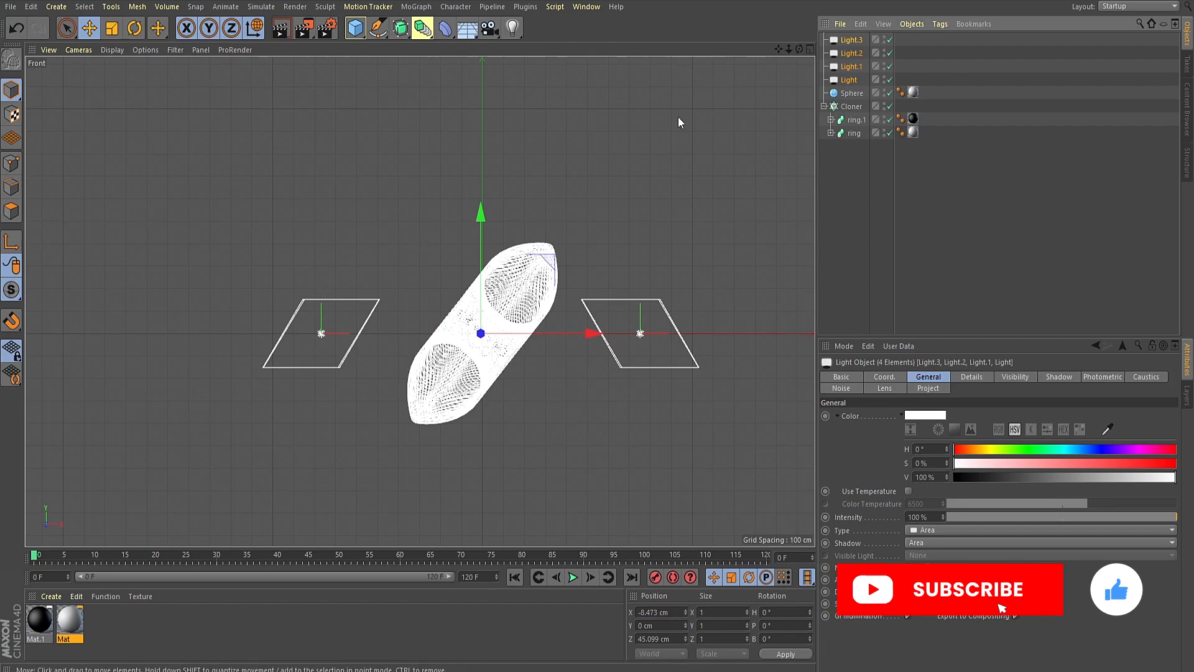
drag(471, 214, 473, 3)
middle_click(490, 365)
middle_click(188, 215)
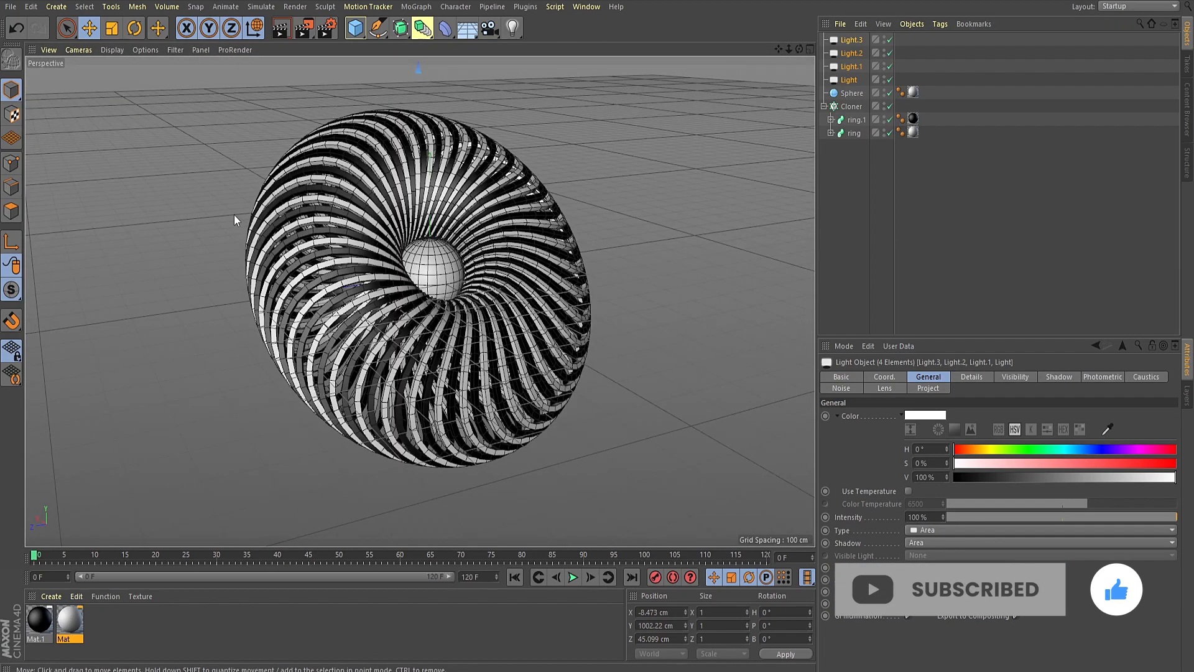
key(ctrl+r)
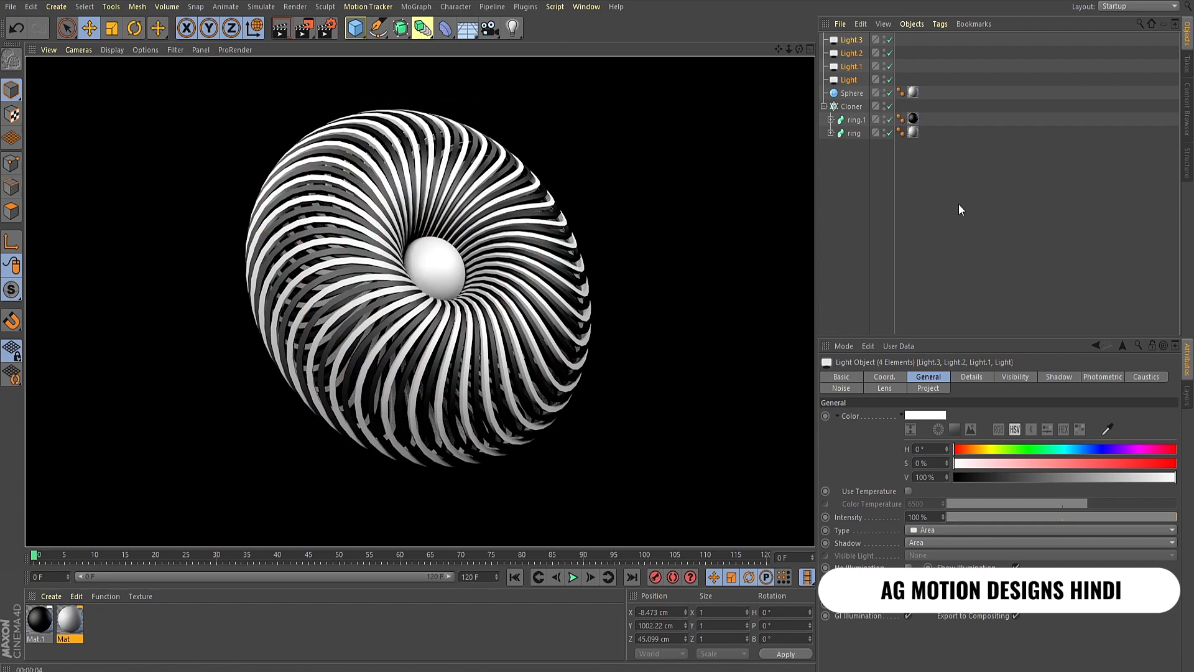
click(958, 203)
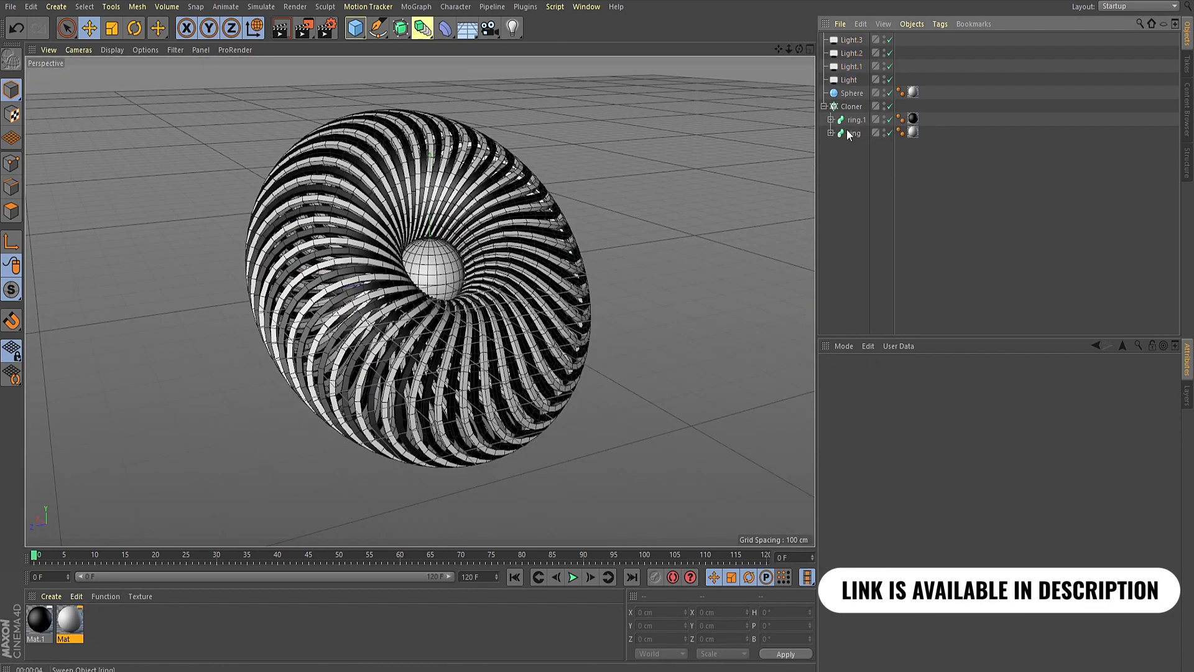
Step: Expand both rings' hierarchies and set the intermediate points number of ring's large Circle spline to 13
click(830, 120)
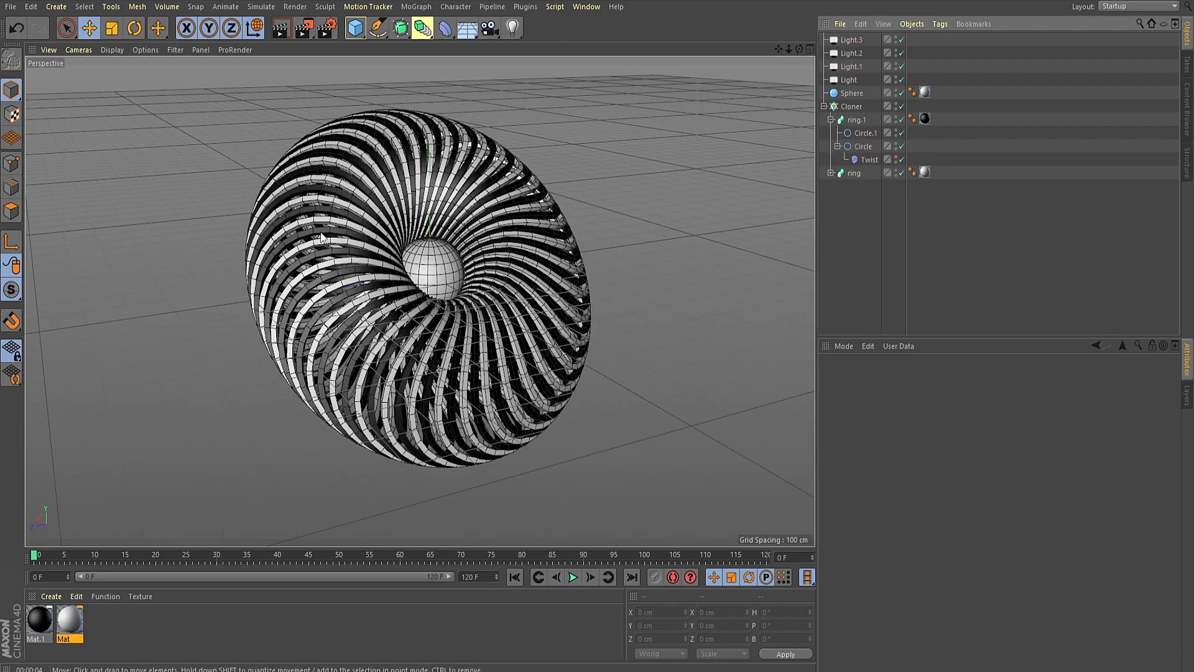
click(831, 172)
click(866, 188)
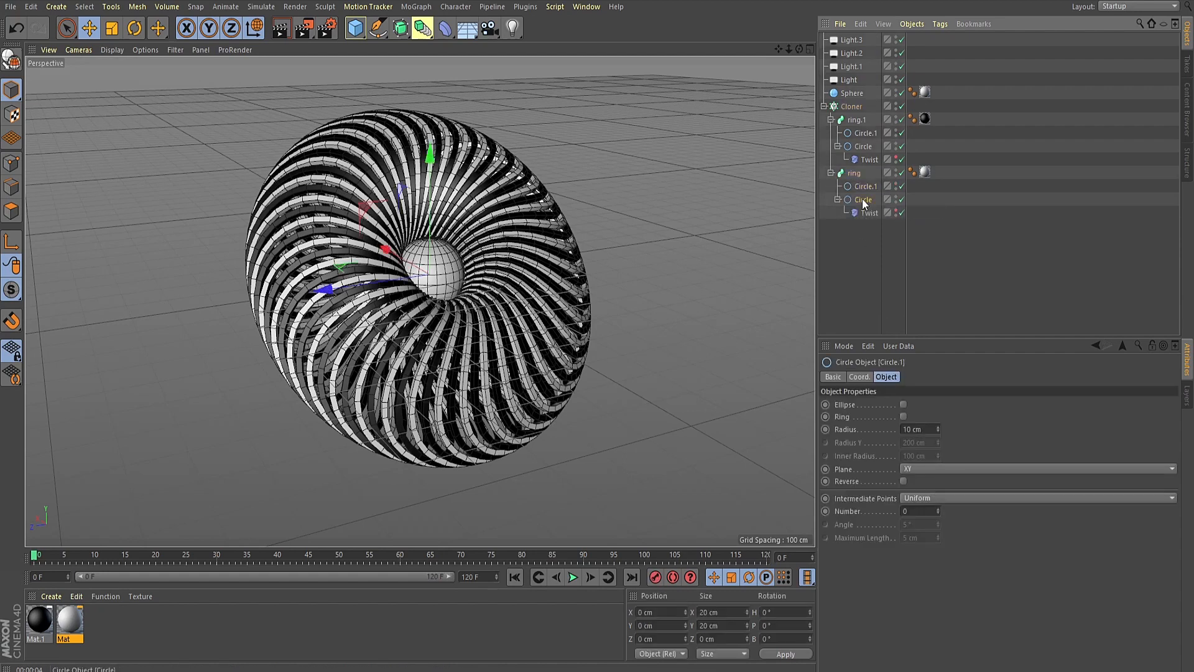
click(863, 201)
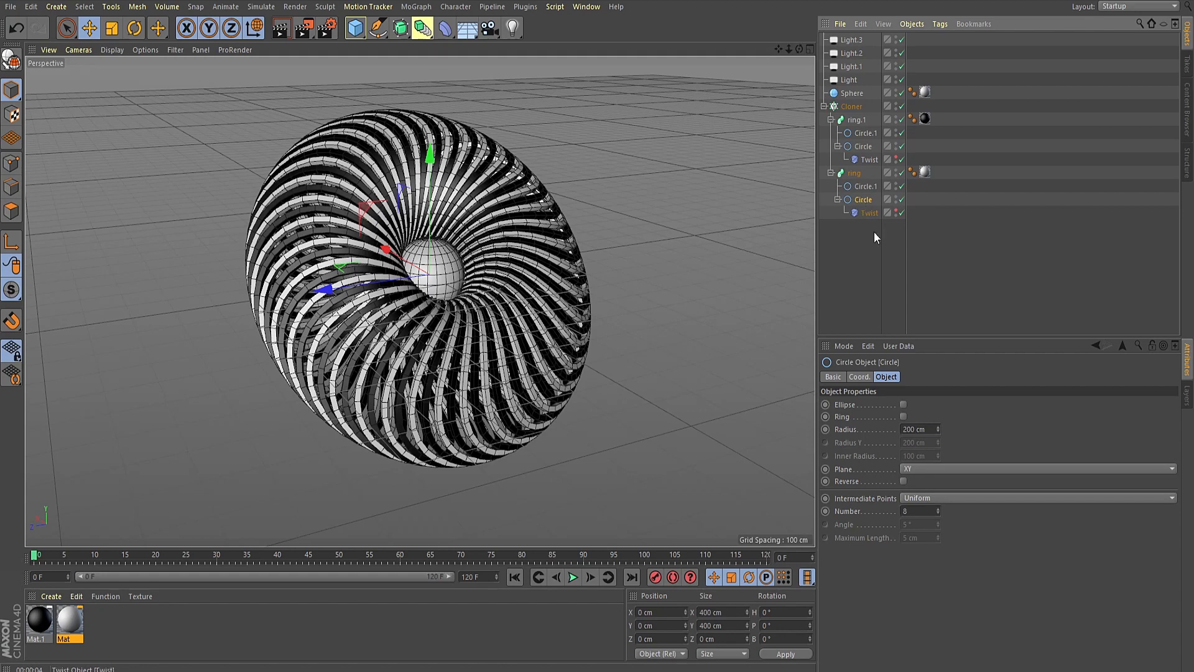
click(936, 508)
click(936, 509)
click(936, 509)
click(937, 509)
click(936, 508)
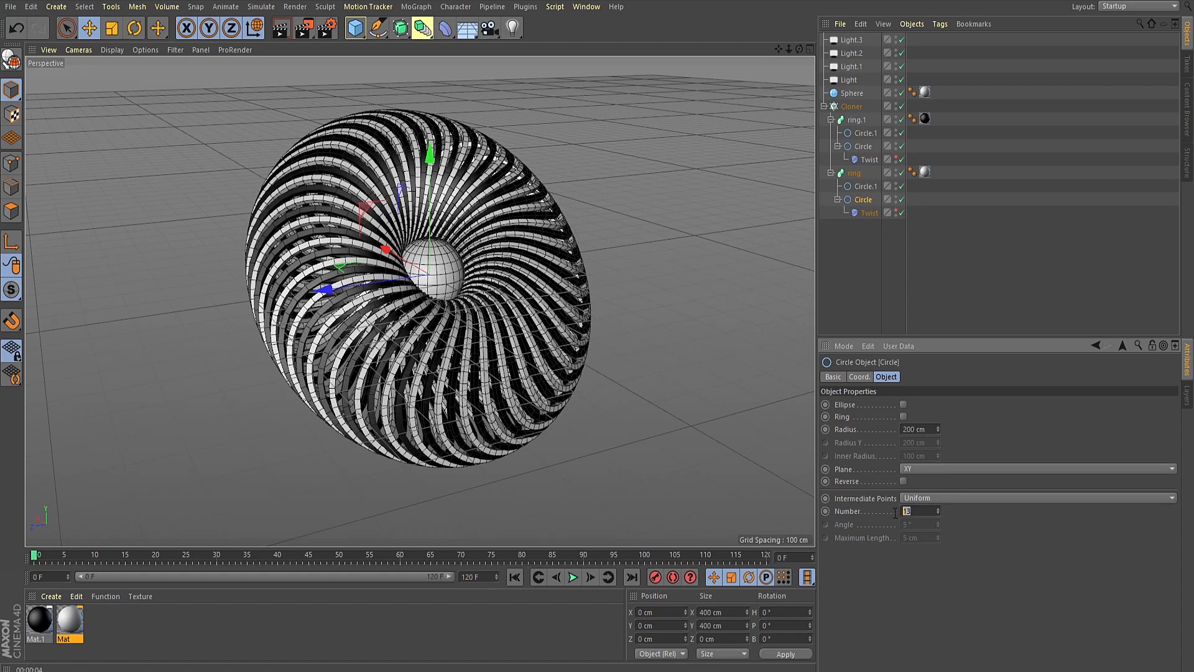
Step: Set the intermediate points number of ring.1's large Circle spline to 13
click(860, 145)
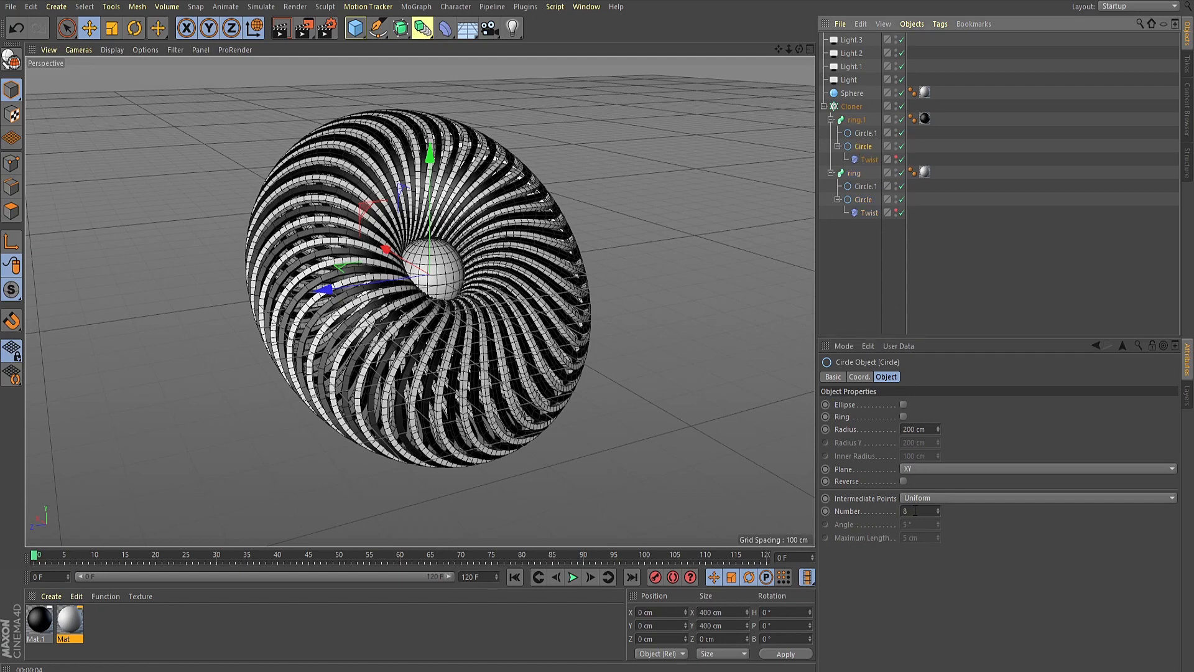
drag(915, 510, 884, 507)
text(13)
click(893, 274)
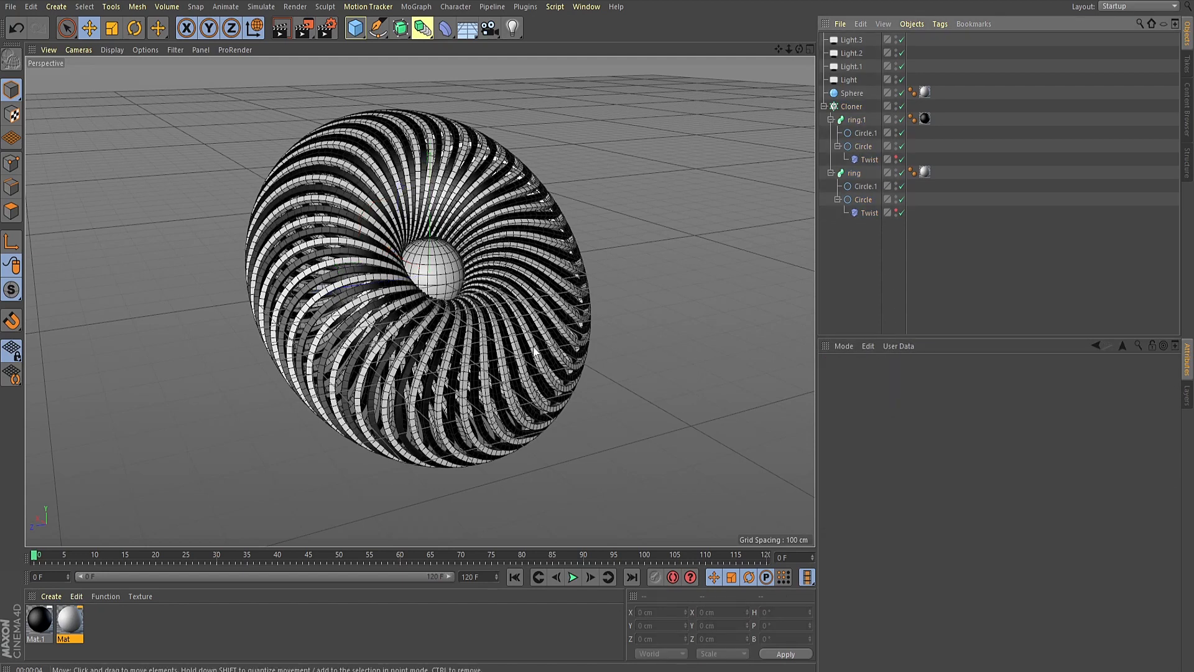
Step: Render a preview of the smoothed torus and play the animation to check its motion
key(ctrl+r)
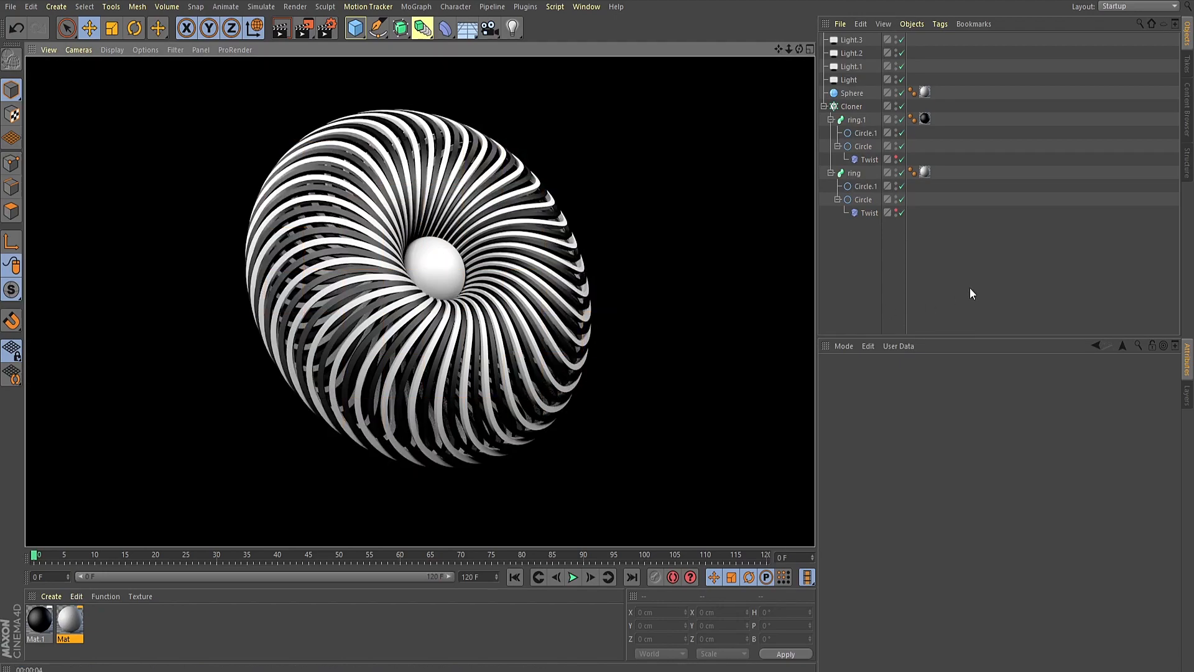
click(699, 446)
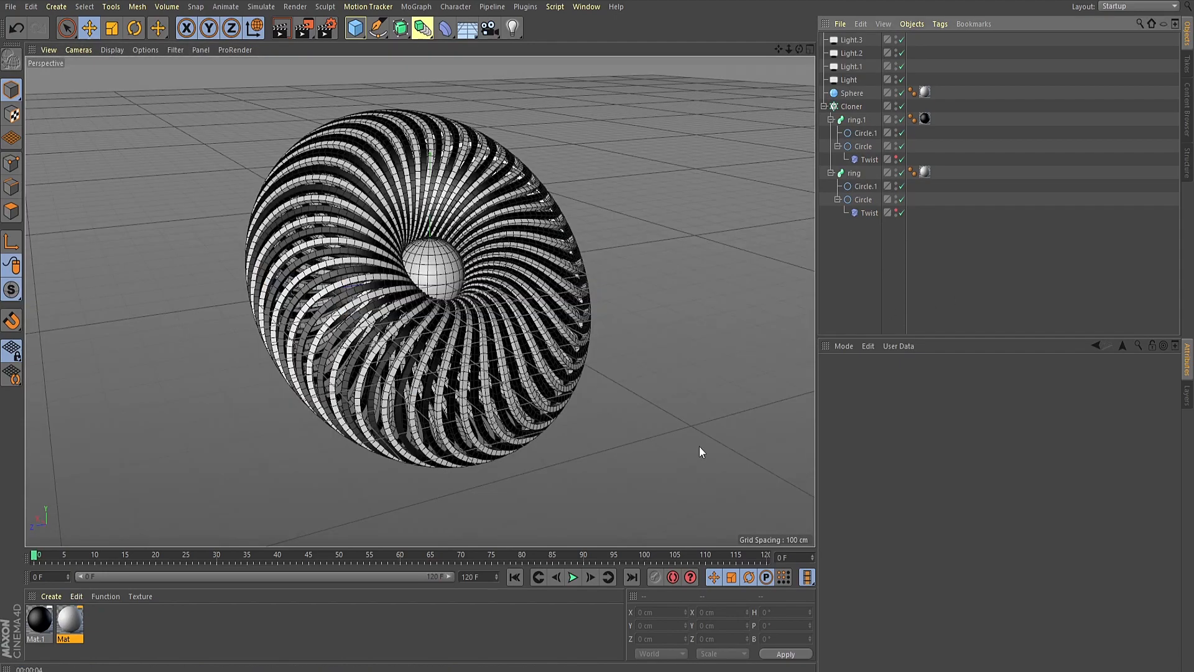
click(577, 581)
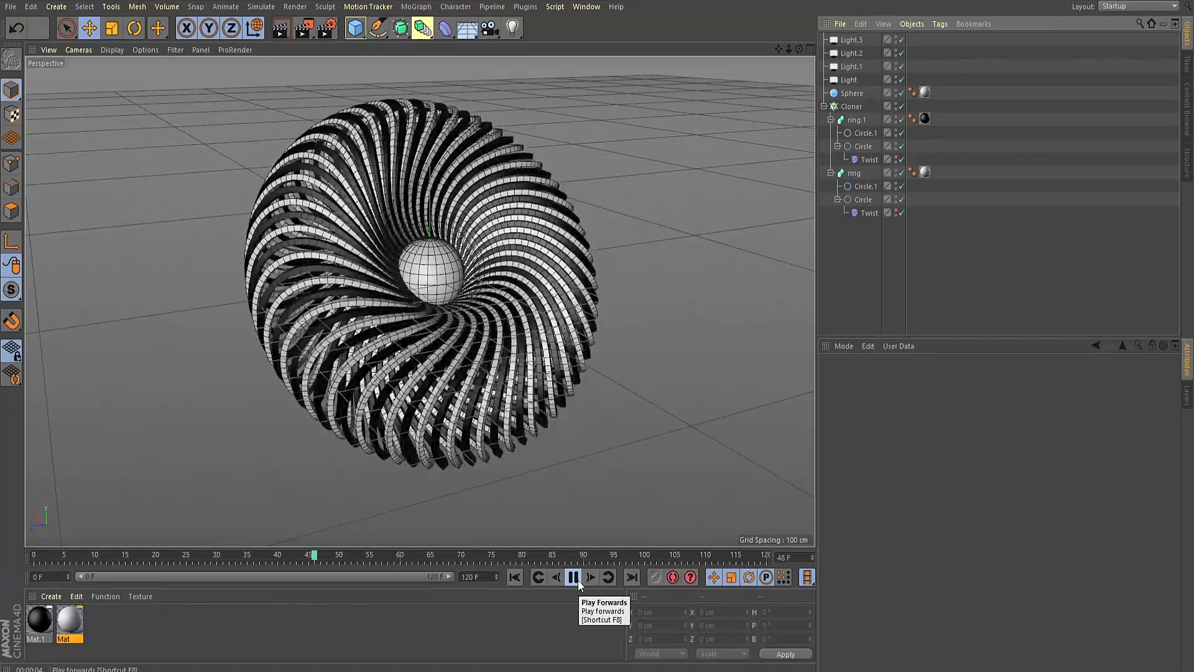
click(577, 580)
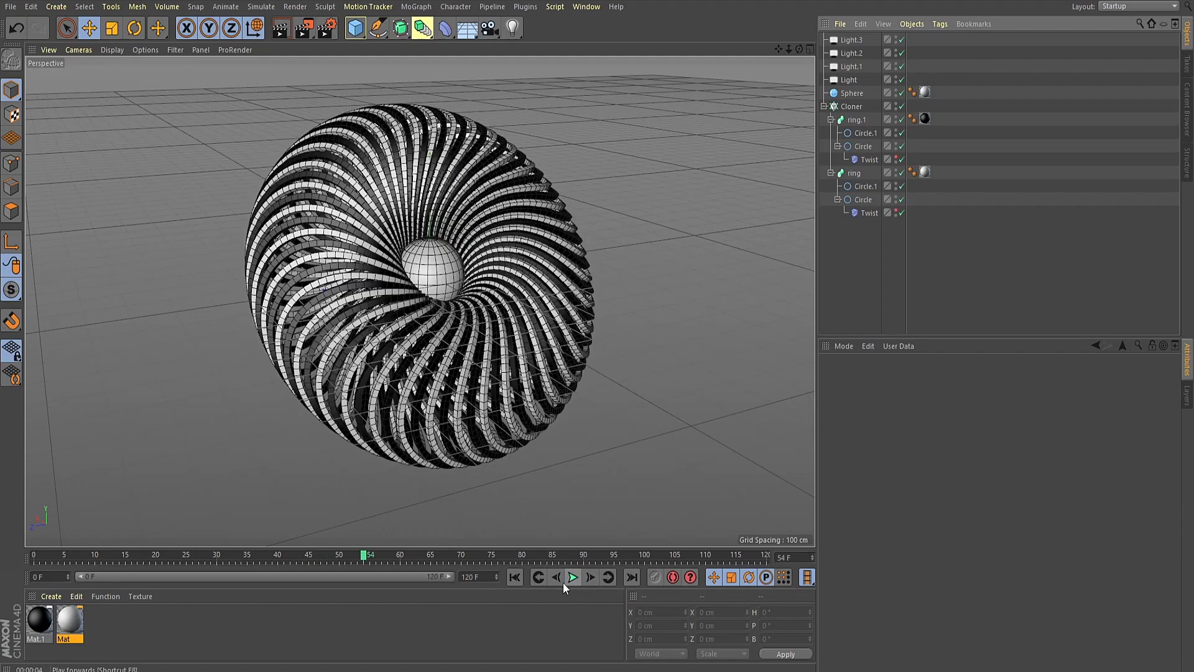
Step: Return the animation to frame 0 and collapse the Cloner's hierarchy
click(515, 577)
click(824, 107)
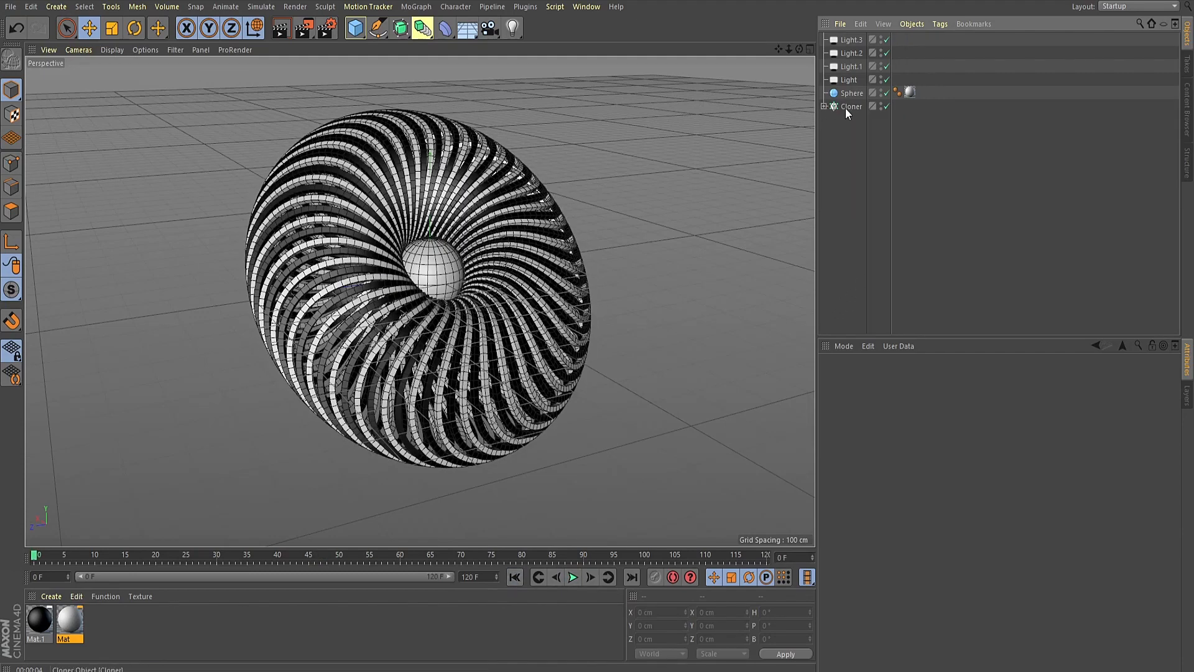
Step: Try to rotate the Cloner around its heading, undo the rotation and deselect the object
click(849, 107)
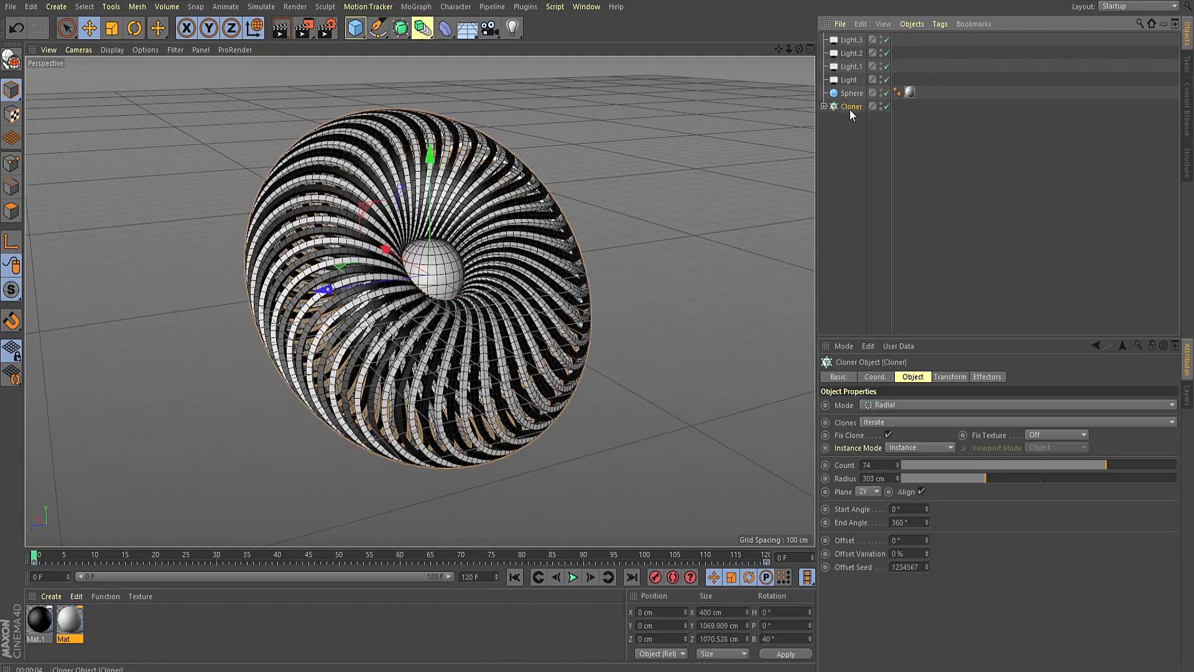
click(945, 378)
click(878, 377)
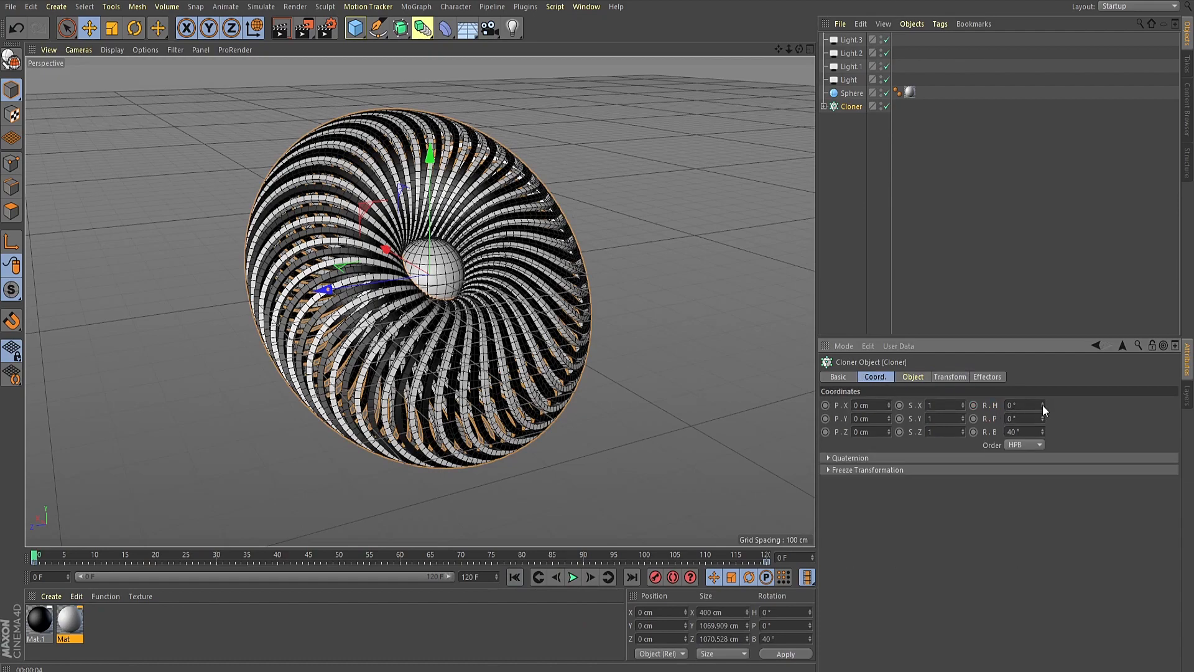
drag(1042, 405, 1042, 407)
key(ctrl+z)
key(ctrl+z)
click(1018, 148)
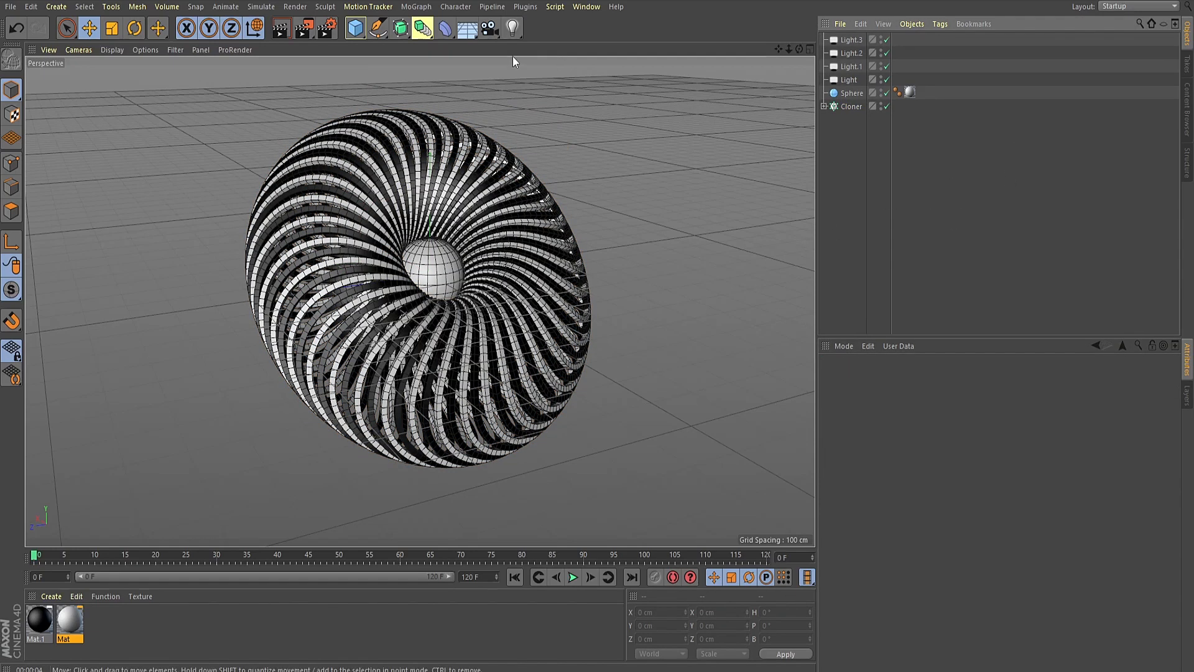
Step: Add a camera at the current perspective framing and look through it
drag(491, 31, 500, 46)
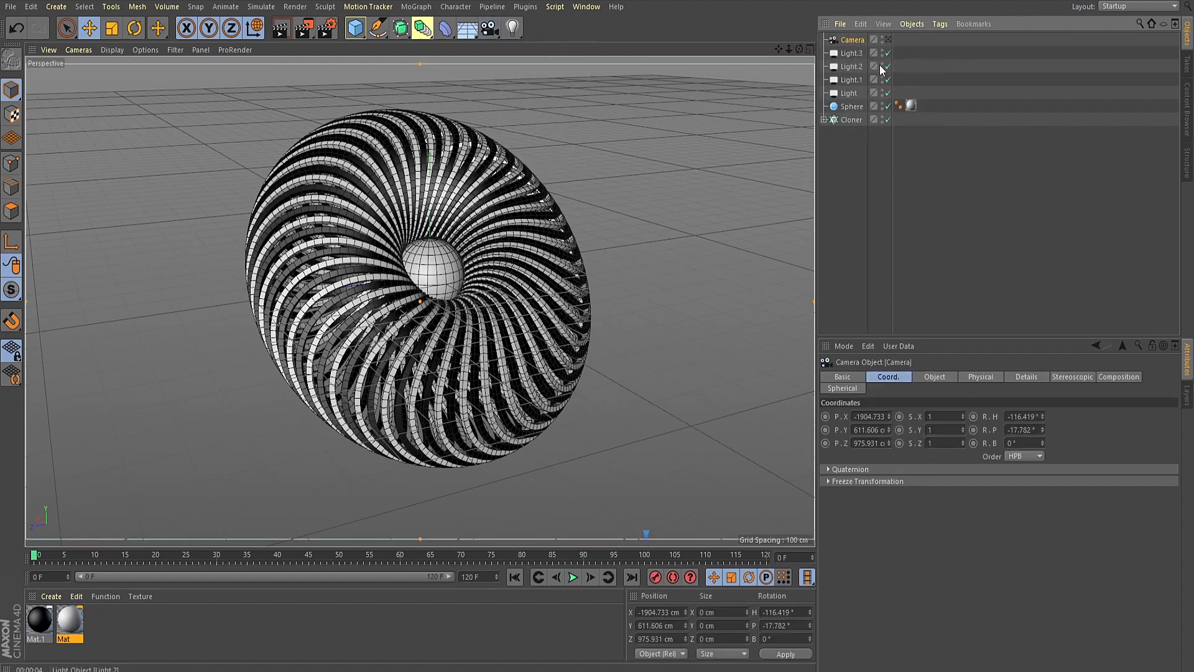
click(888, 40)
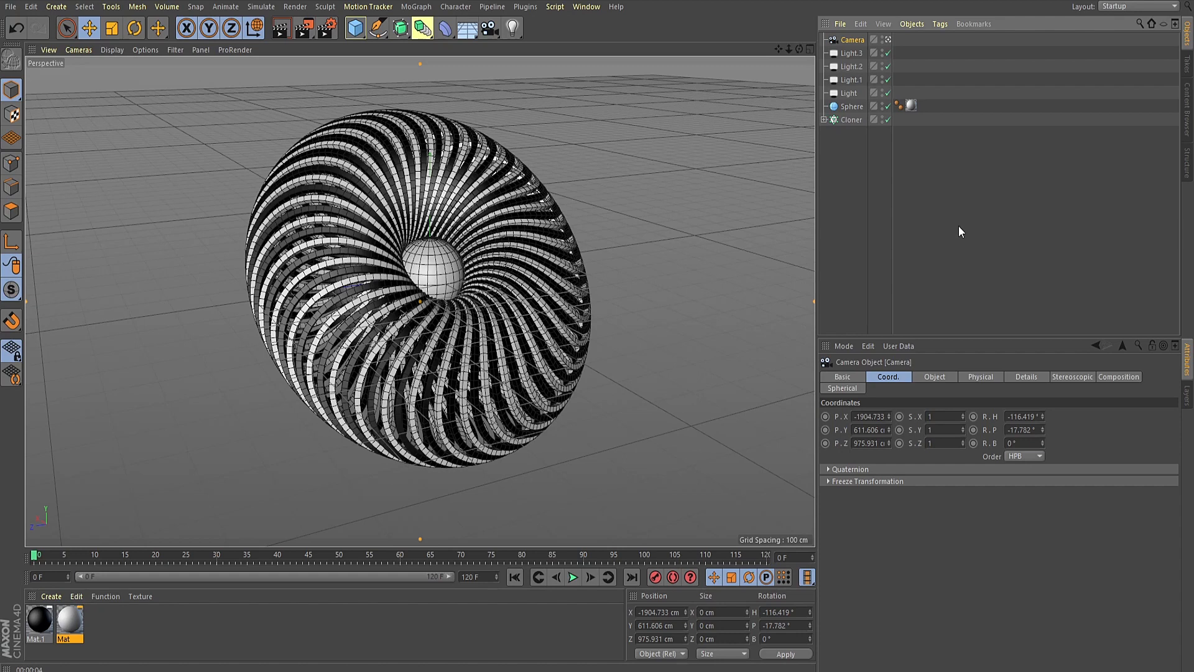
click(923, 264)
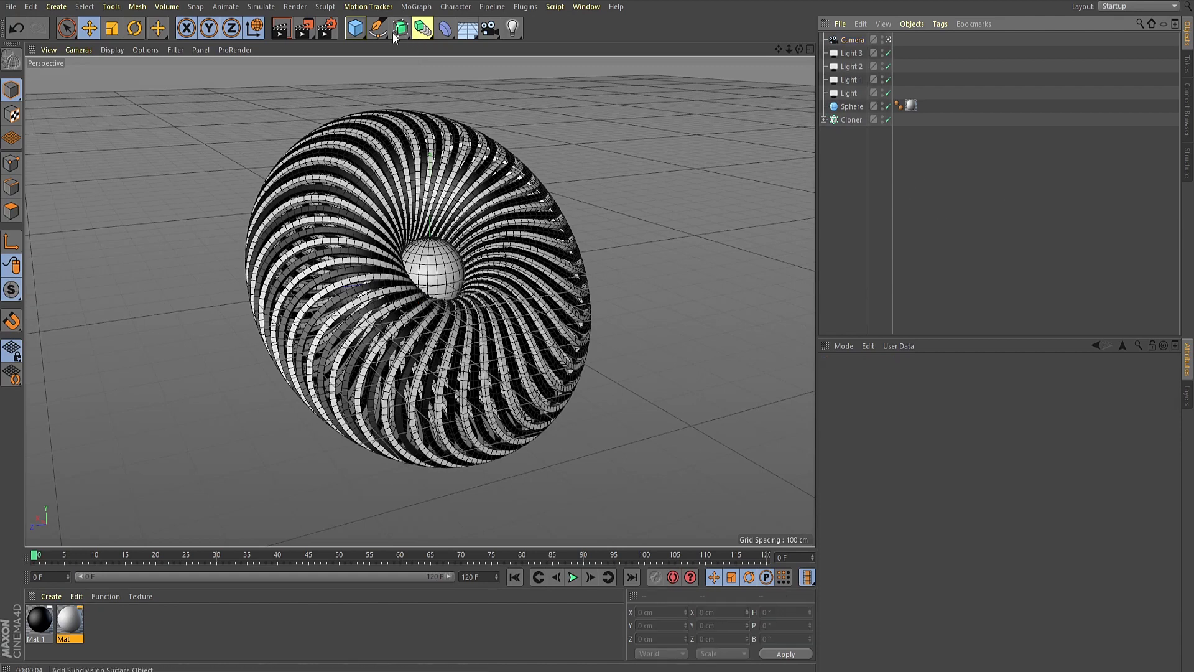
Step: Create a Null object and place all four lights under it as children
click(364, 31)
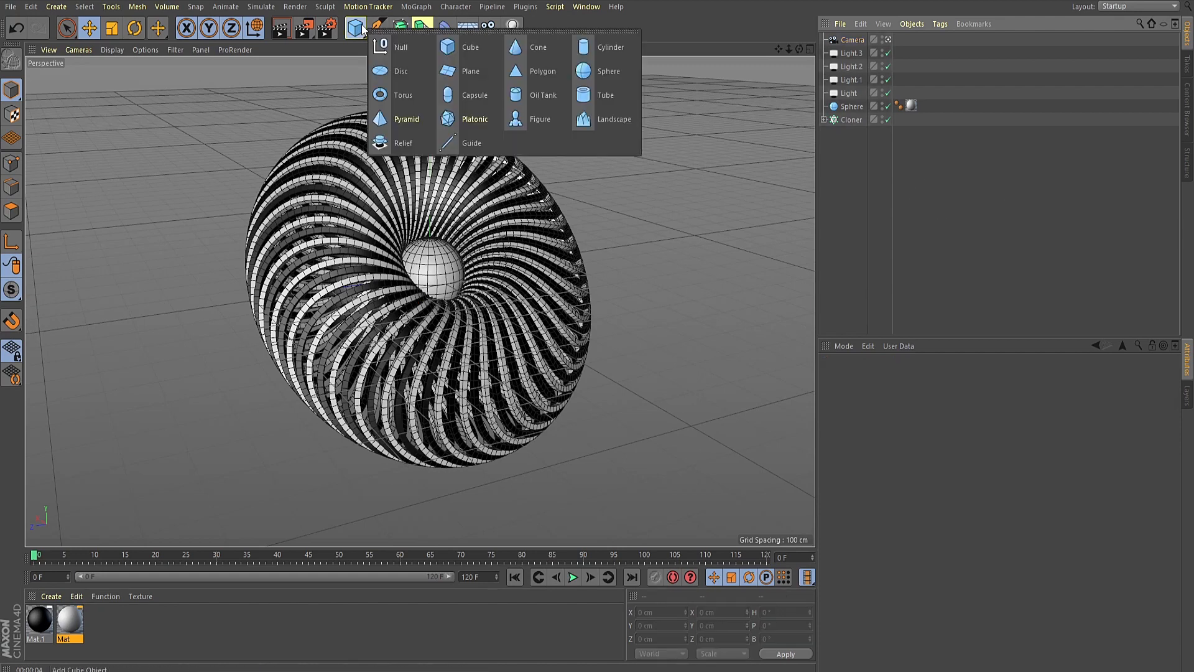
click(398, 48)
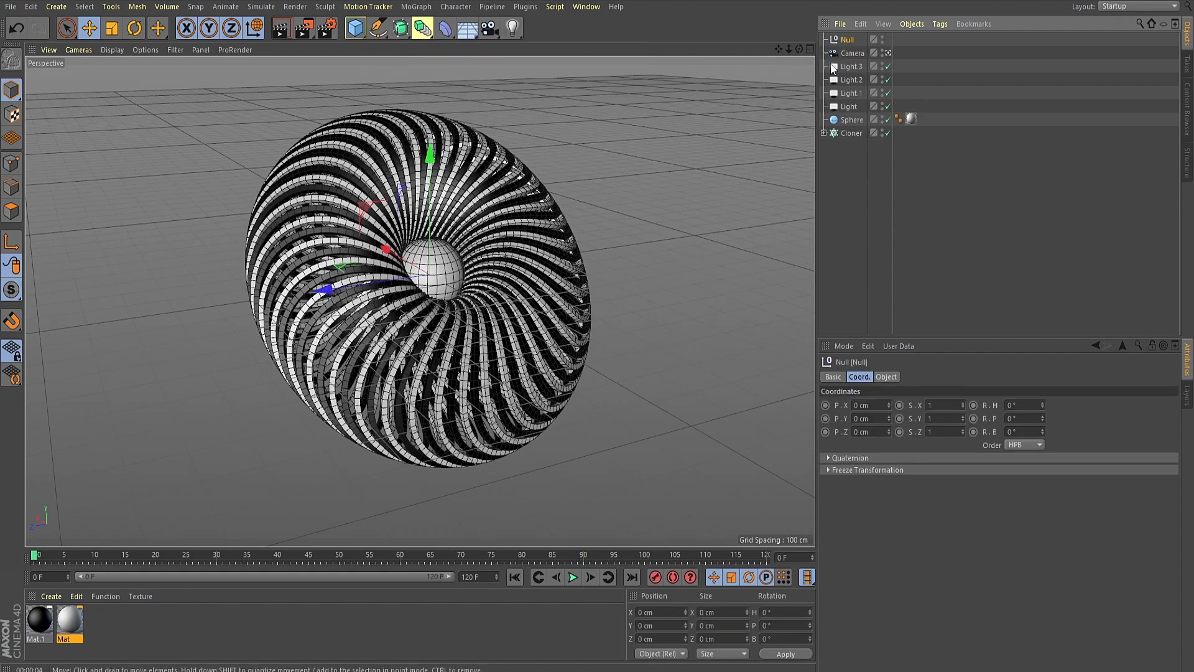
click(852, 65)
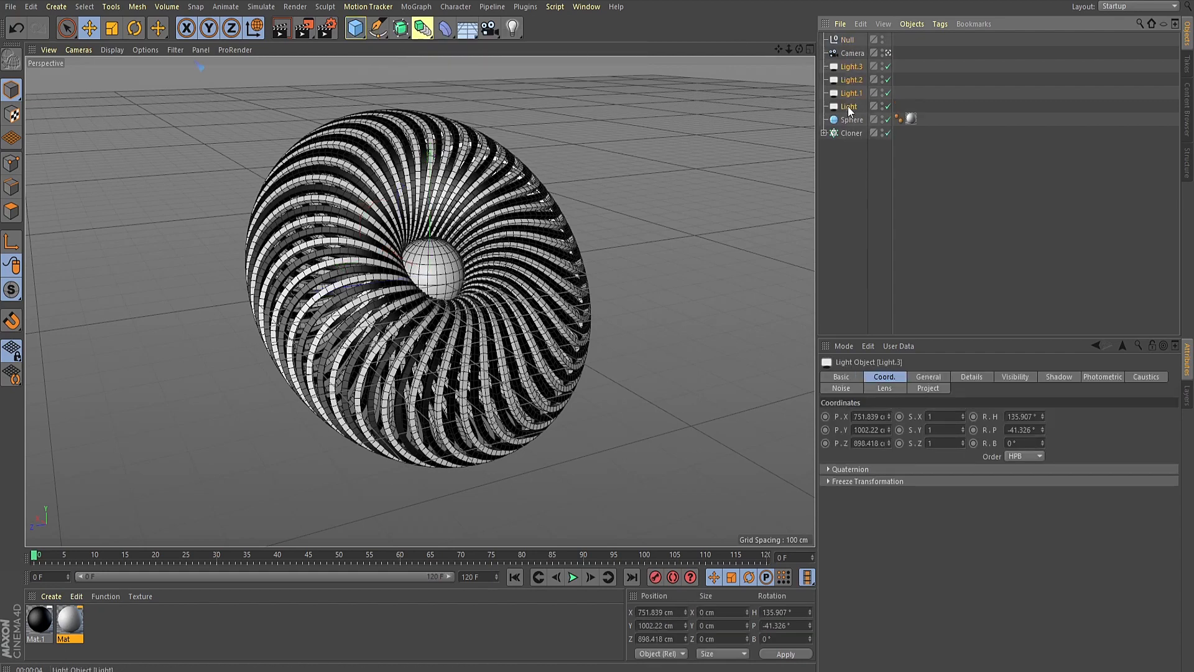
shift+click(849, 107)
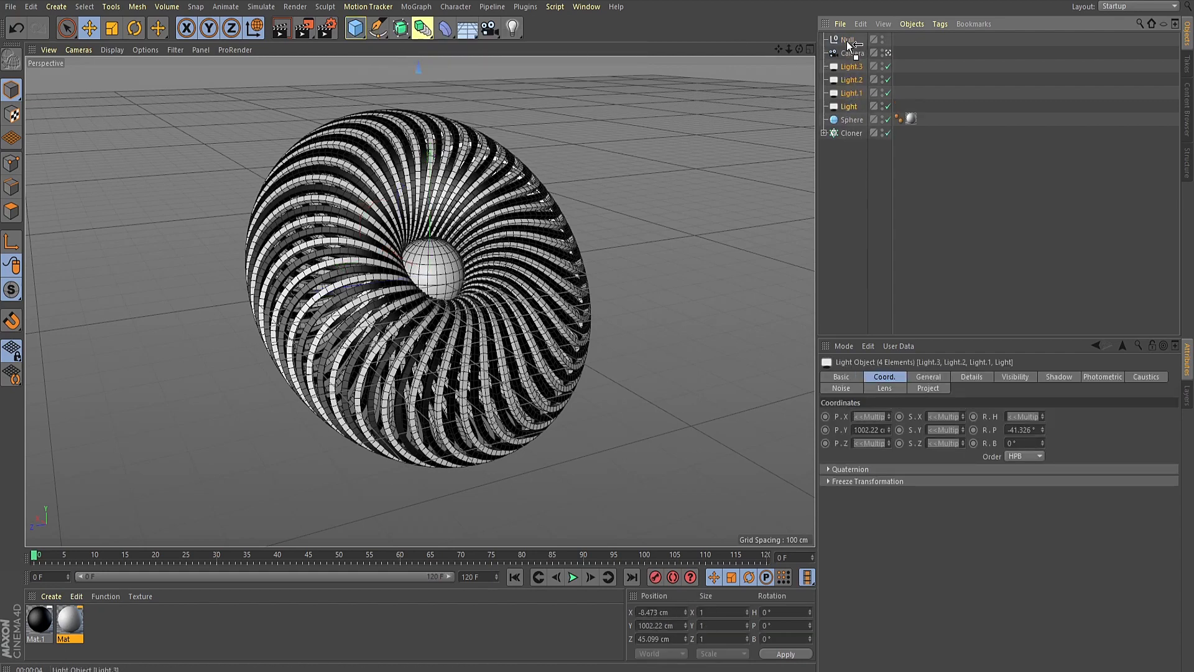
drag(845, 42, 845, 43)
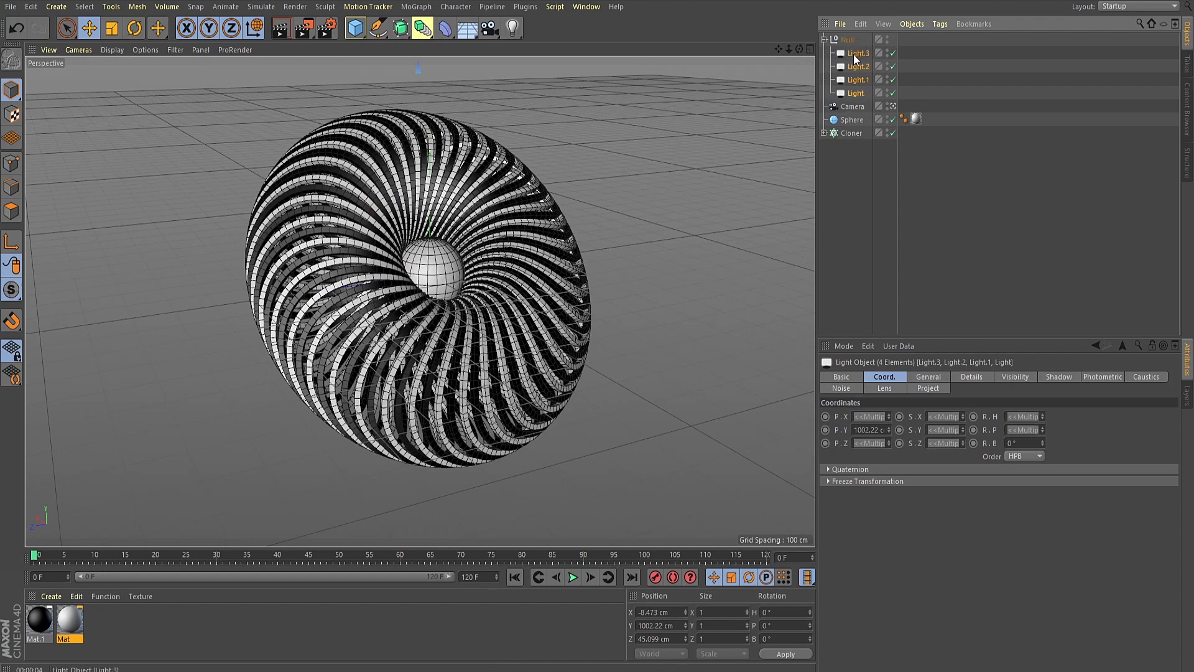
click(855, 55)
shift+click(855, 93)
Step: Rename the Null "light controller" and collapse its hierarchy
click(846, 40)
double_click(847, 40)
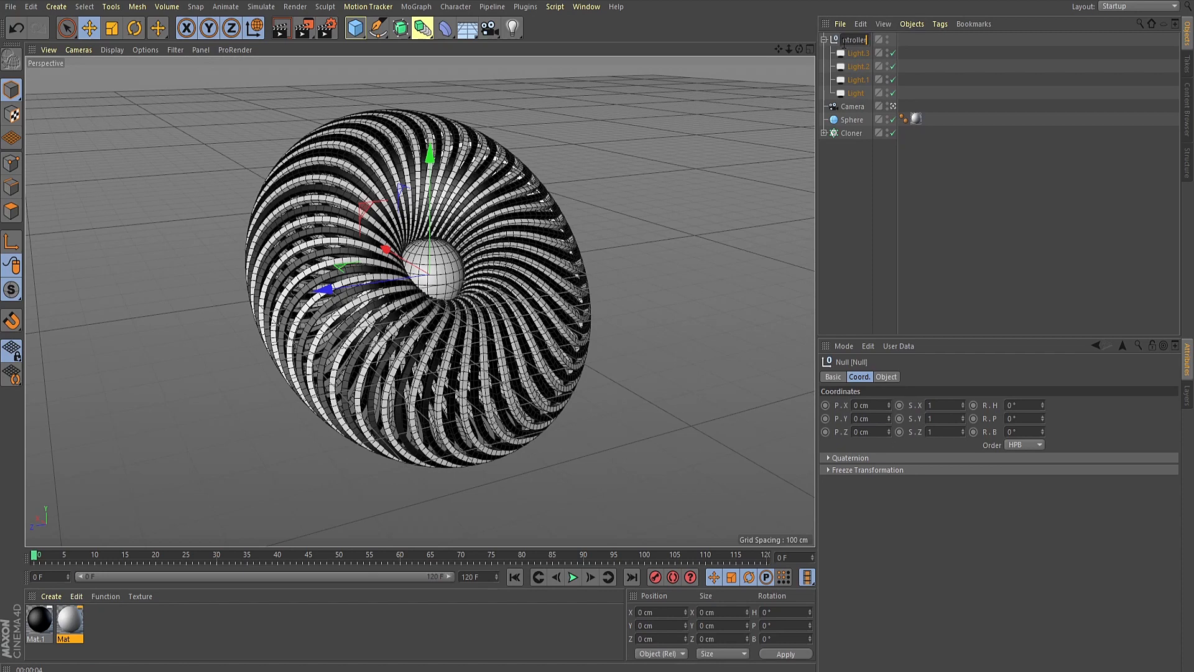
text(light controller)
key(Return)
click(824, 39)
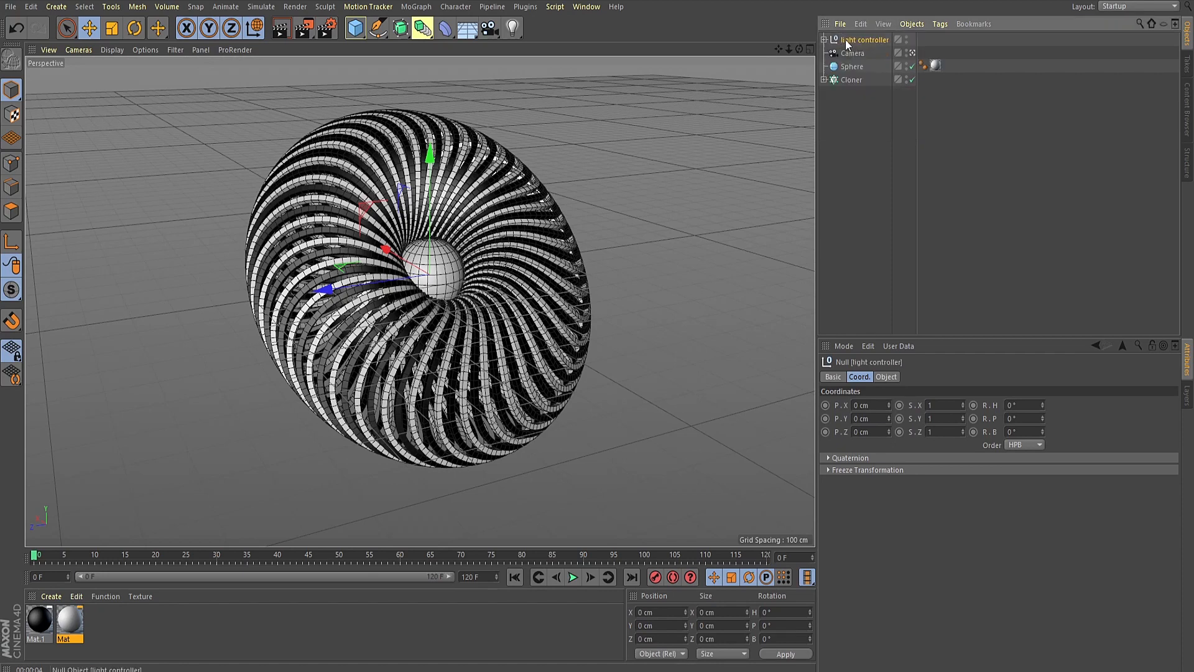
Step: Try rotating the light controller in the perspective and top views, undoing each rotation
click(1043, 403)
drag(1043, 433, 1044, 435)
key(ctrl+z)
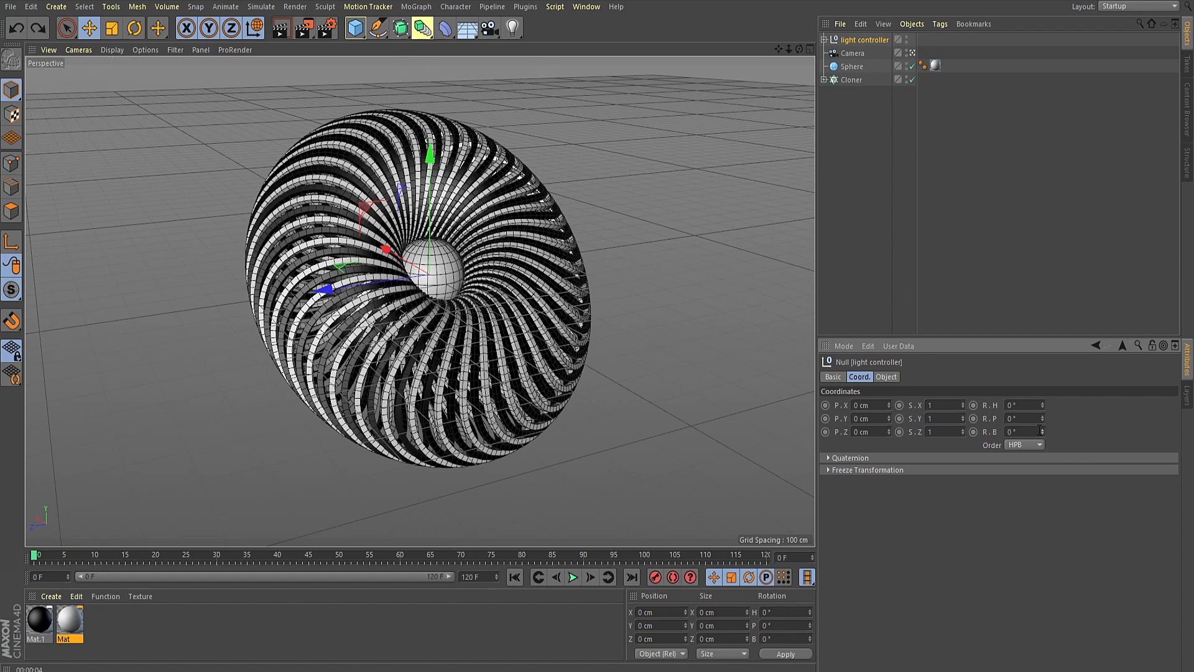
key(r)
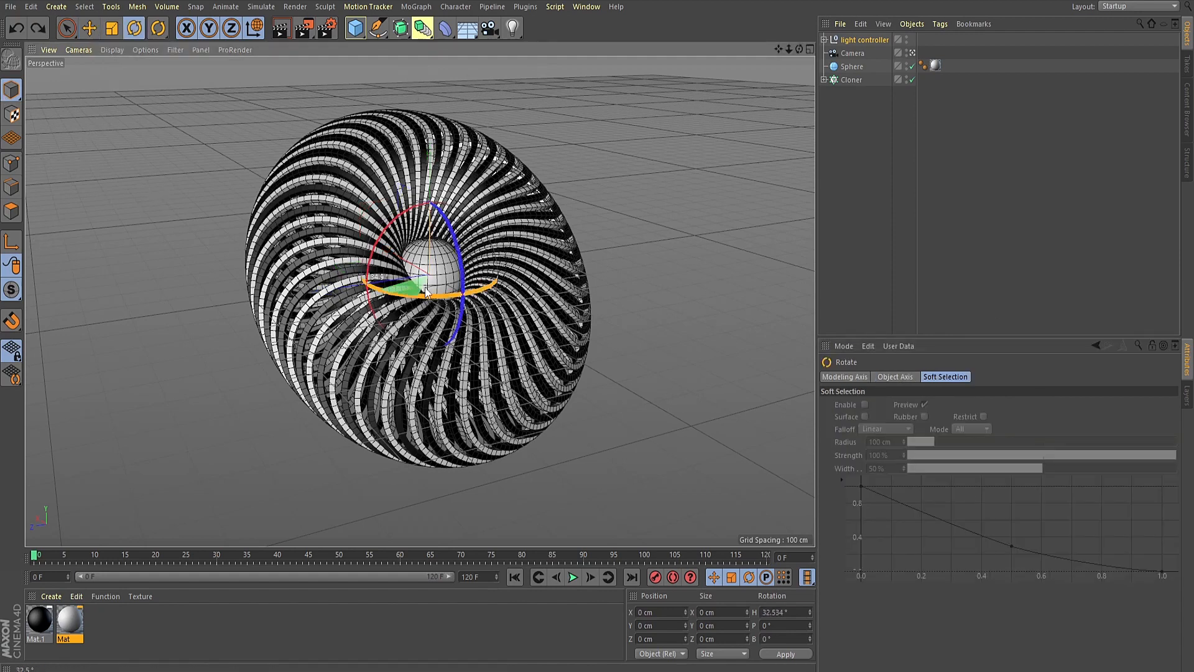
middle_click(503, 346)
middle_click(625, 194)
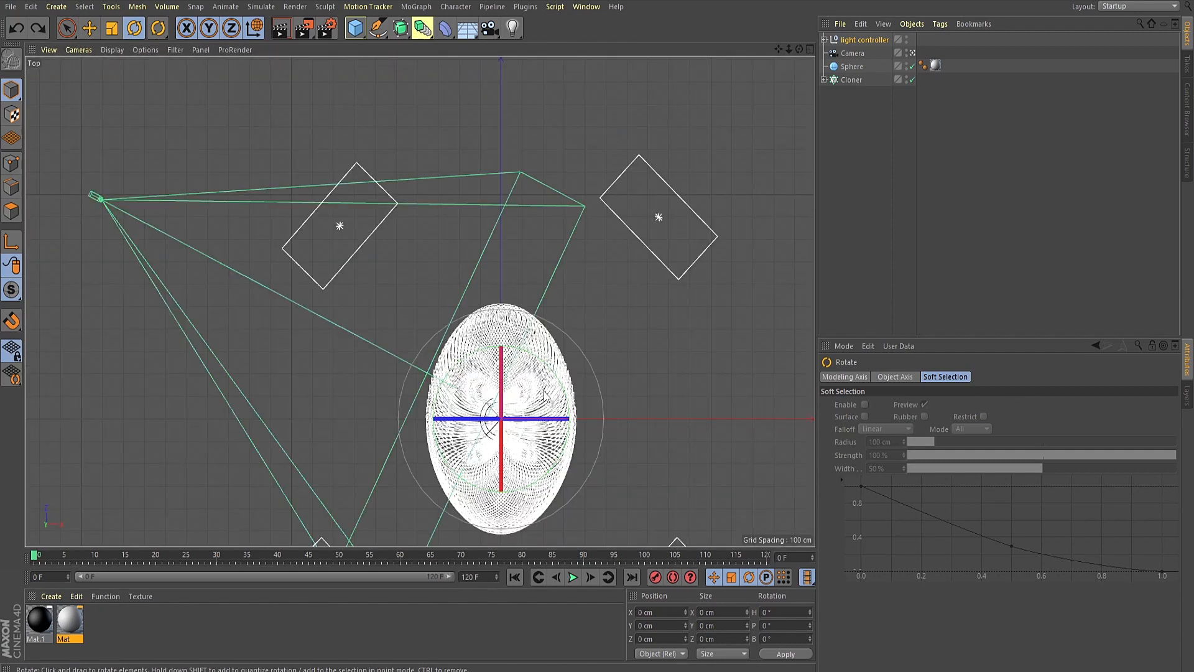
drag(548, 395, 461, 356)
key(ctrl+z)
click(845, 42)
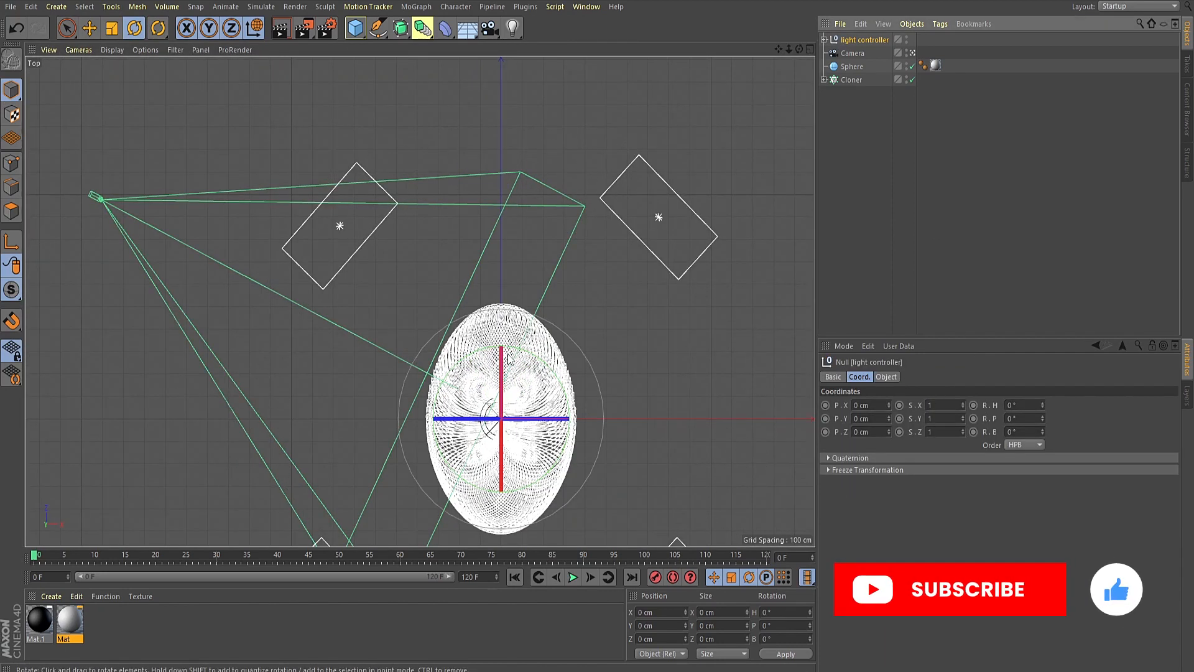
drag(507, 346, 483, 350)
key(ctrl+z)
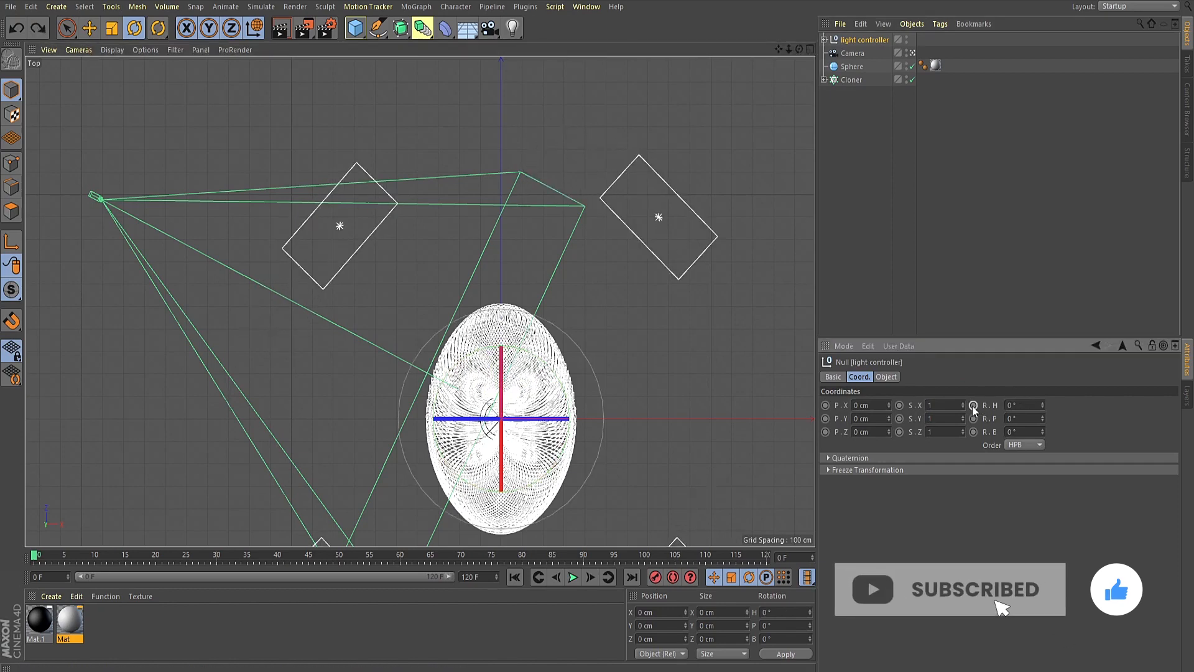
Step: Keyframe the light controller's heading rotation at 0° on frame 0 and 360° on frame 120
click(769, 558)
double_click(1025, 404)
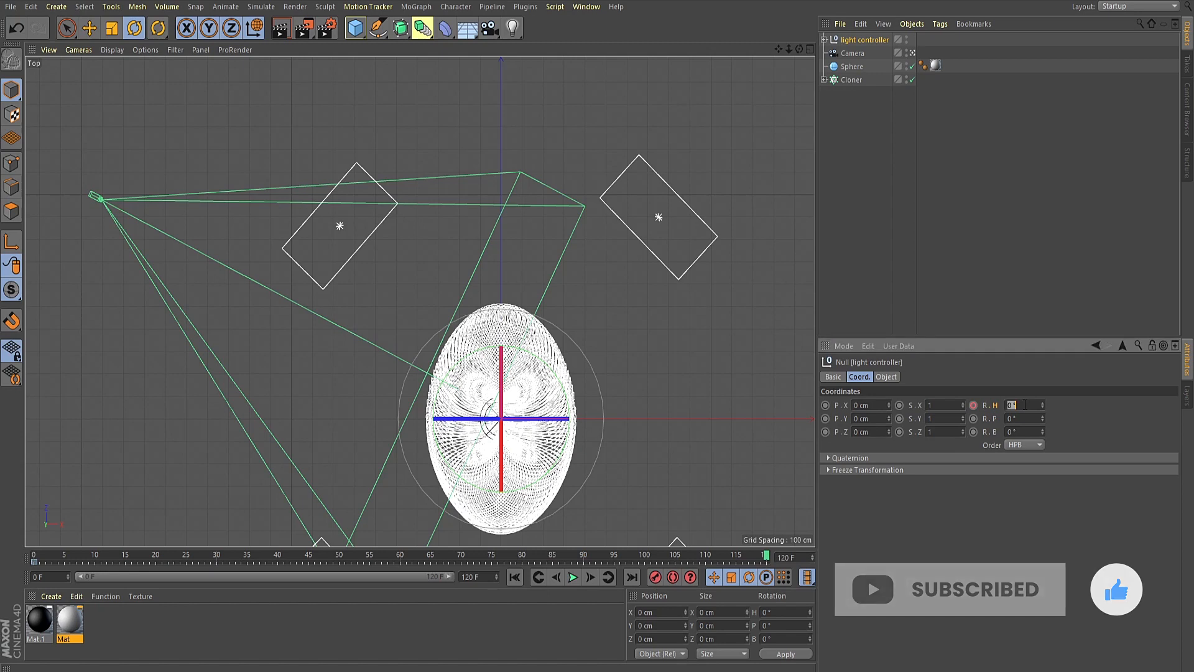
text(360)
key(Return)
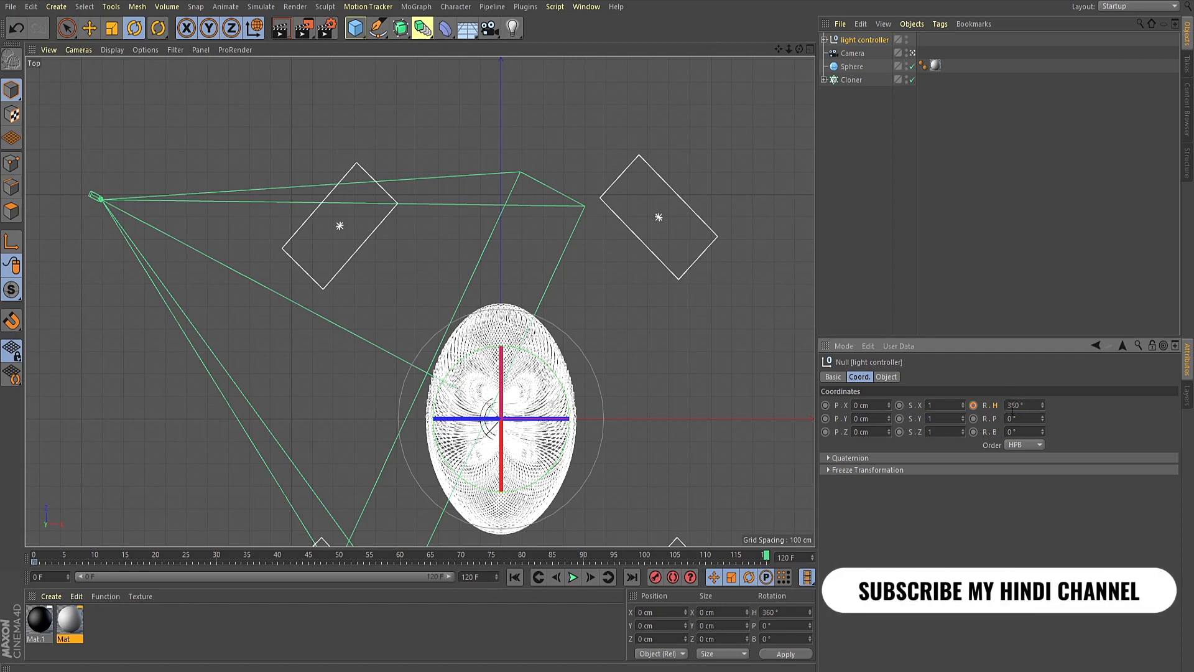
click(973, 405)
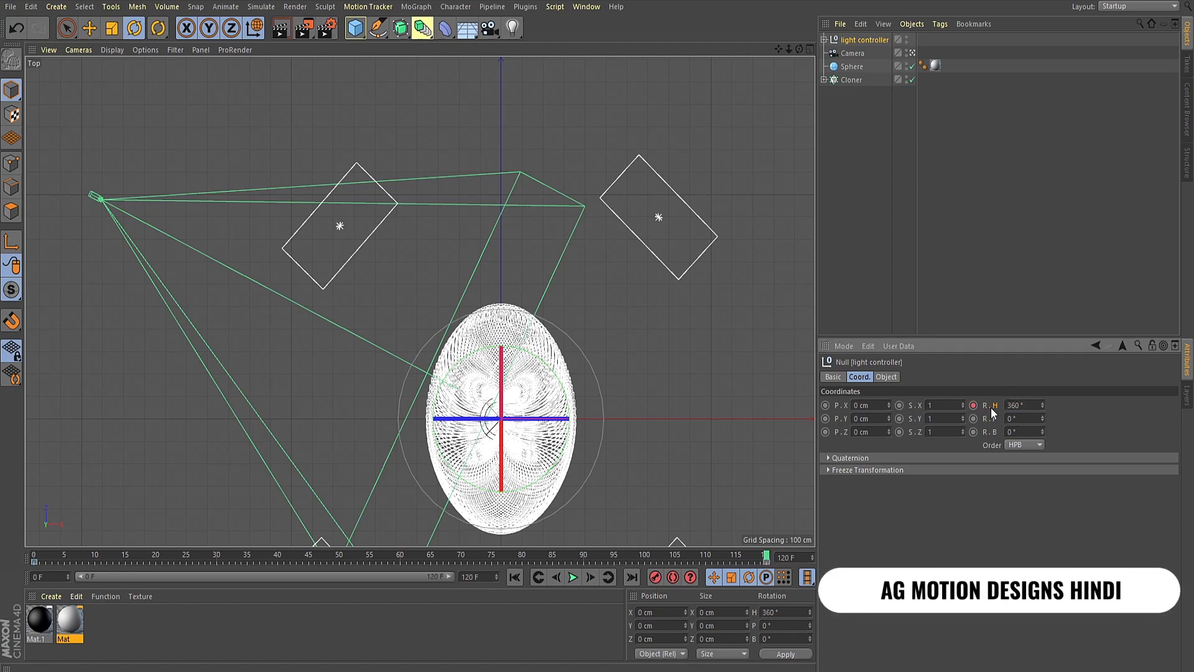
right_click(990, 408)
mouse_move(1003, 414)
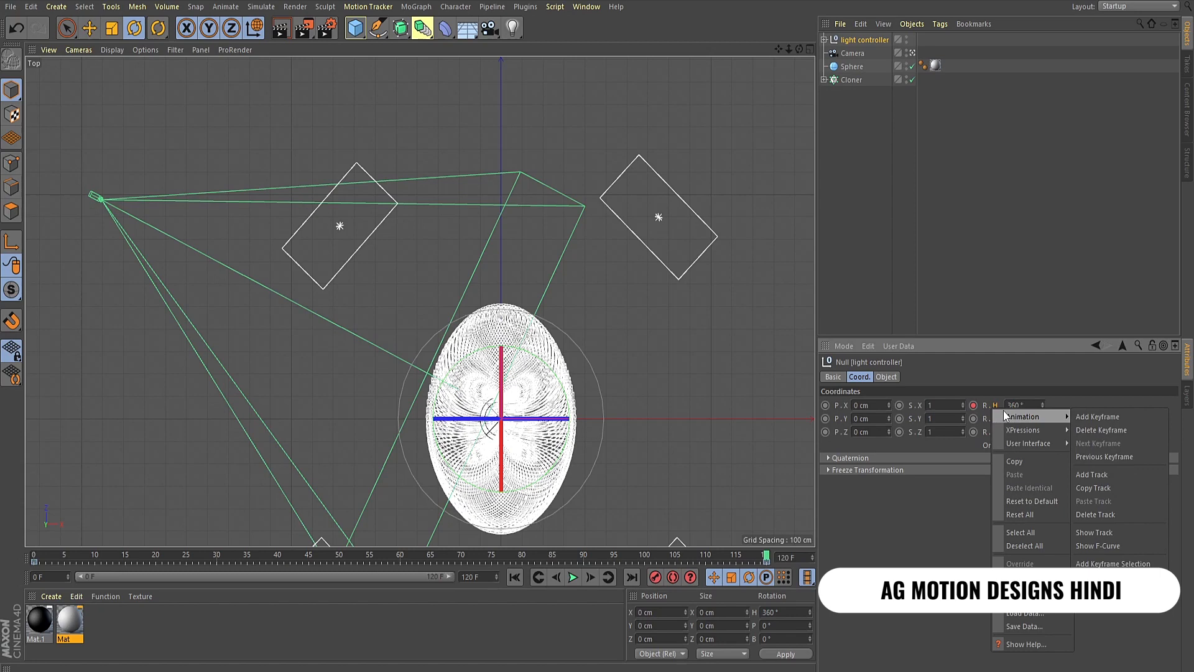
click(1098, 545)
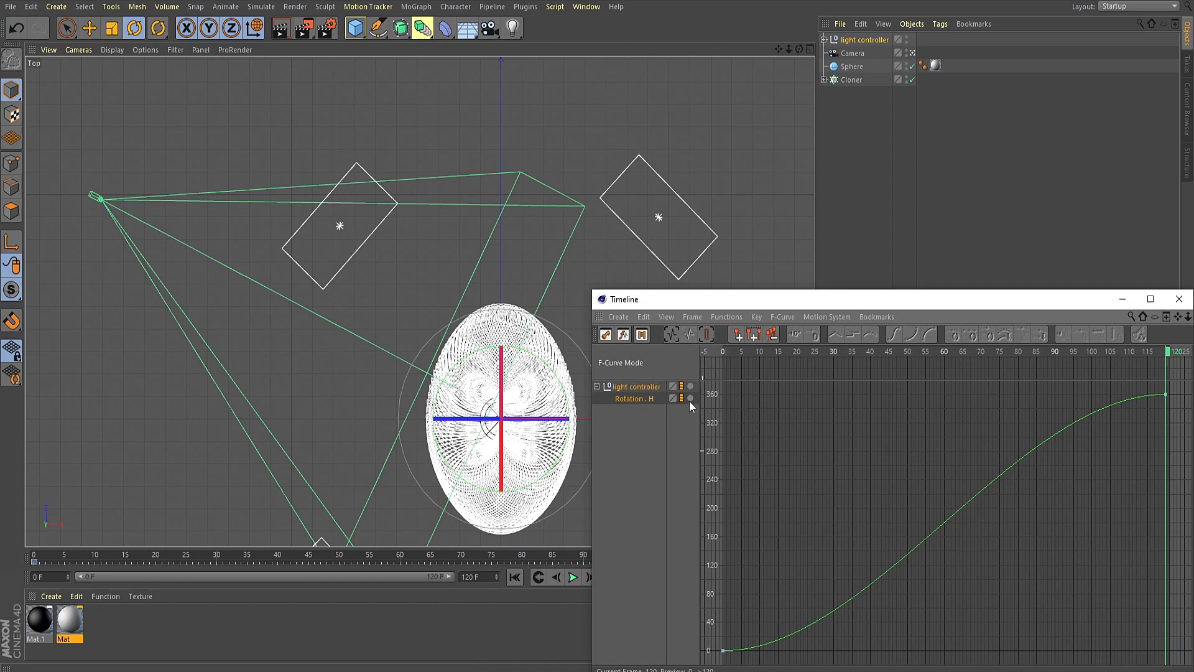
drag(681, 304, 556, 269)
click(494, 389)
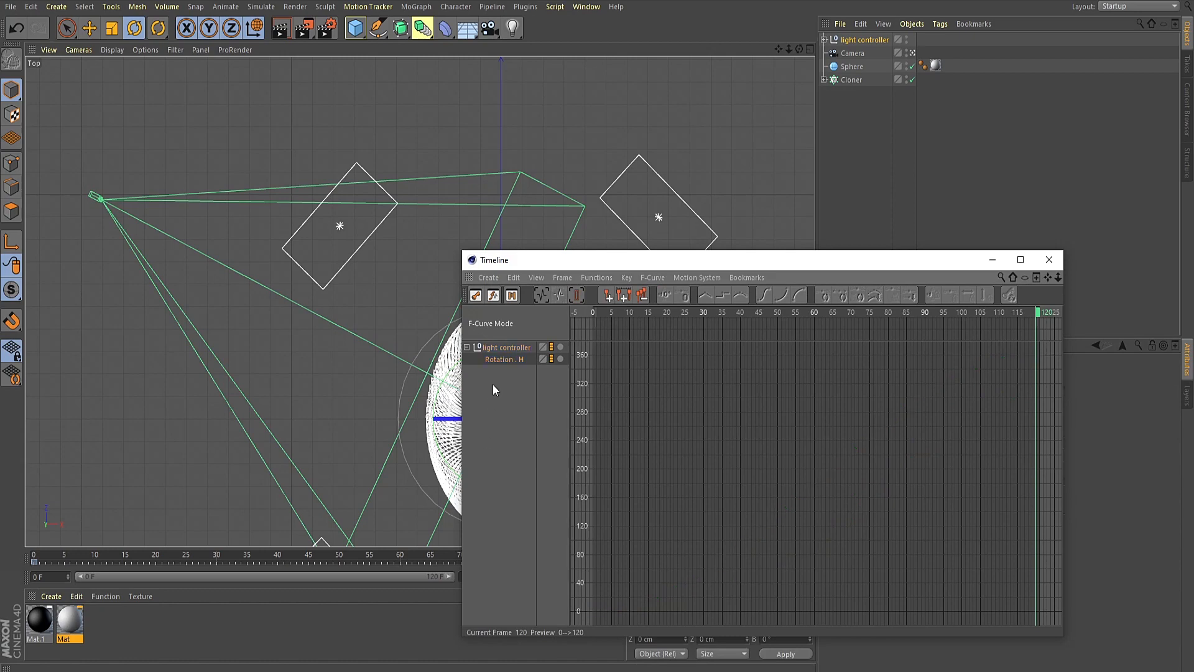
click(495, 360)
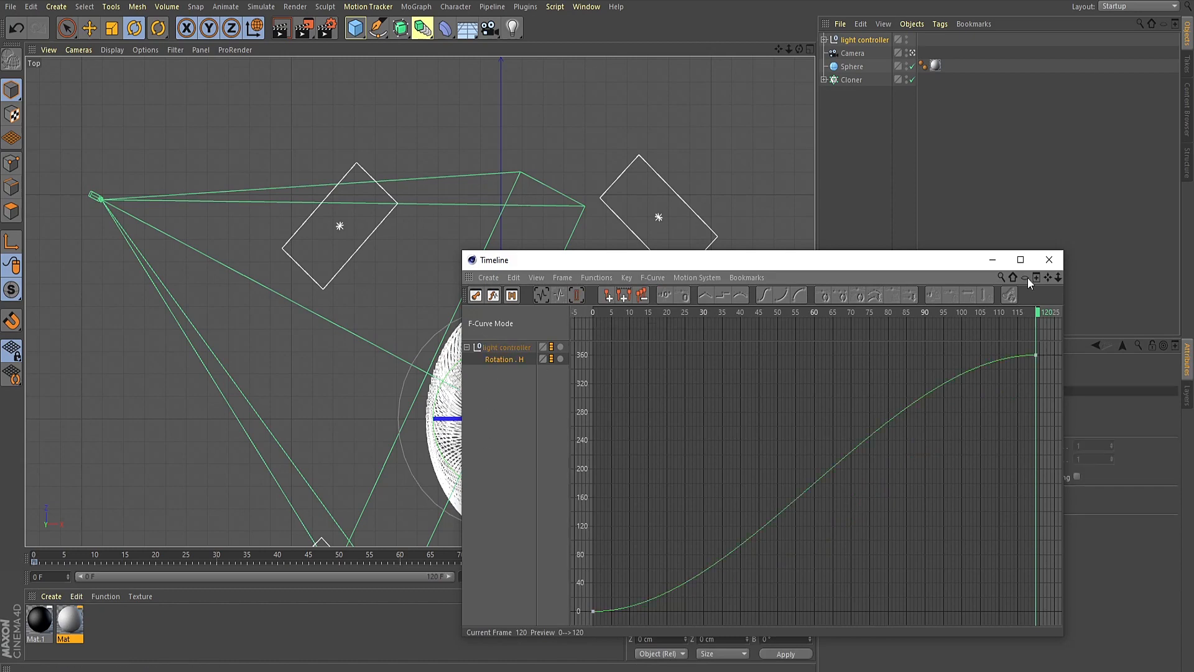
click(1049, 261)
Step: Return to the perspective view and set the light controller's heading rotation keys to linear interpolation in the F-curve editor
key(F5)
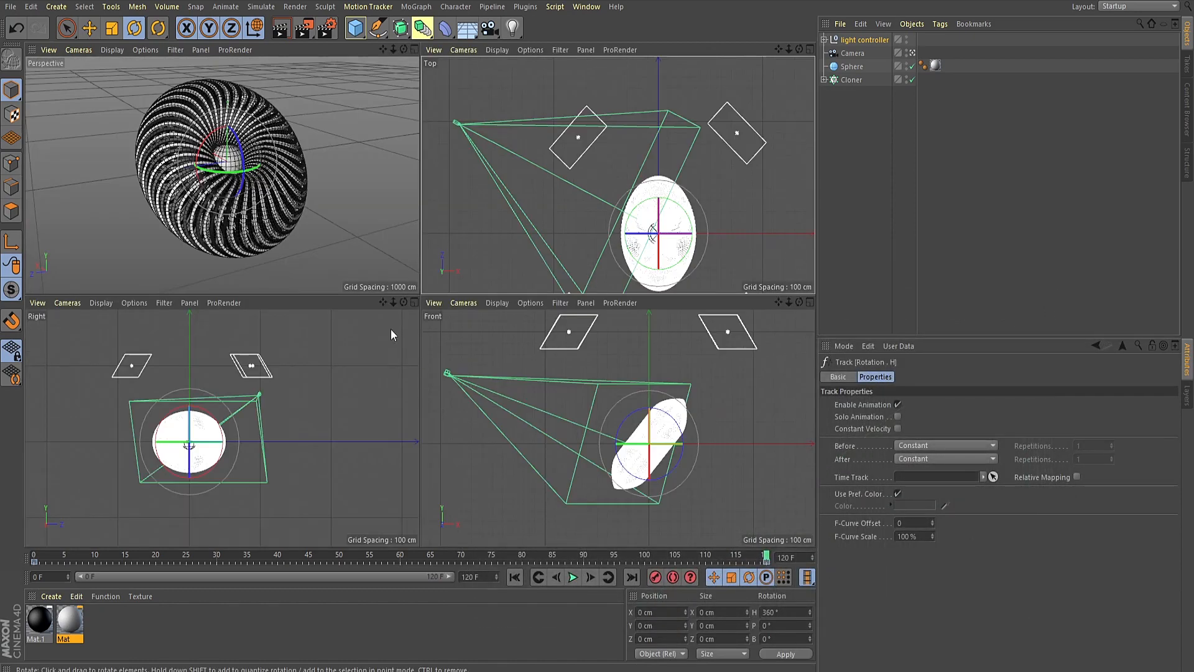
key(F1)
click(855, 38)
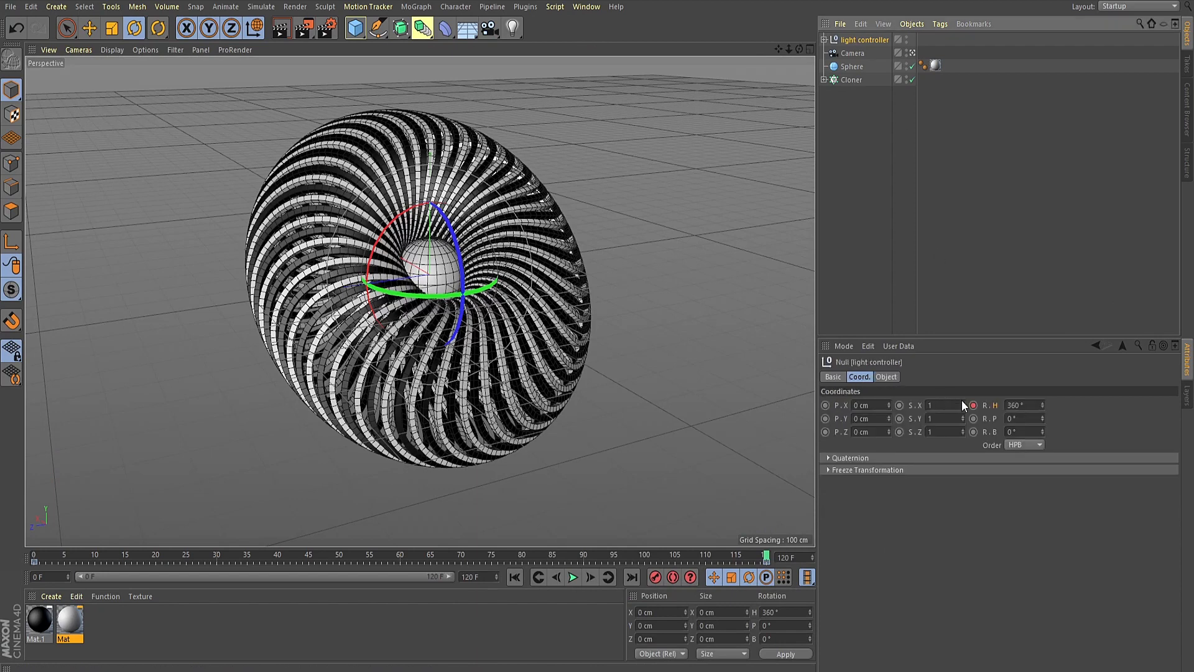
right_click(995, 405)
mouse_move(1016, 415)
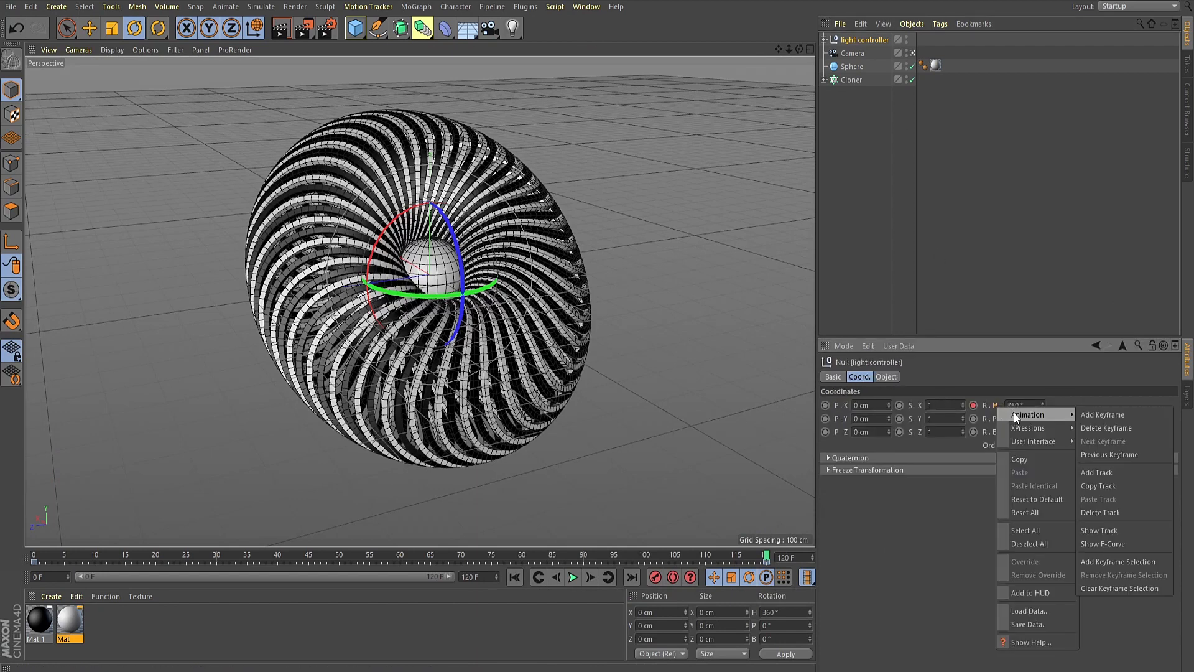
click(1132, 542)
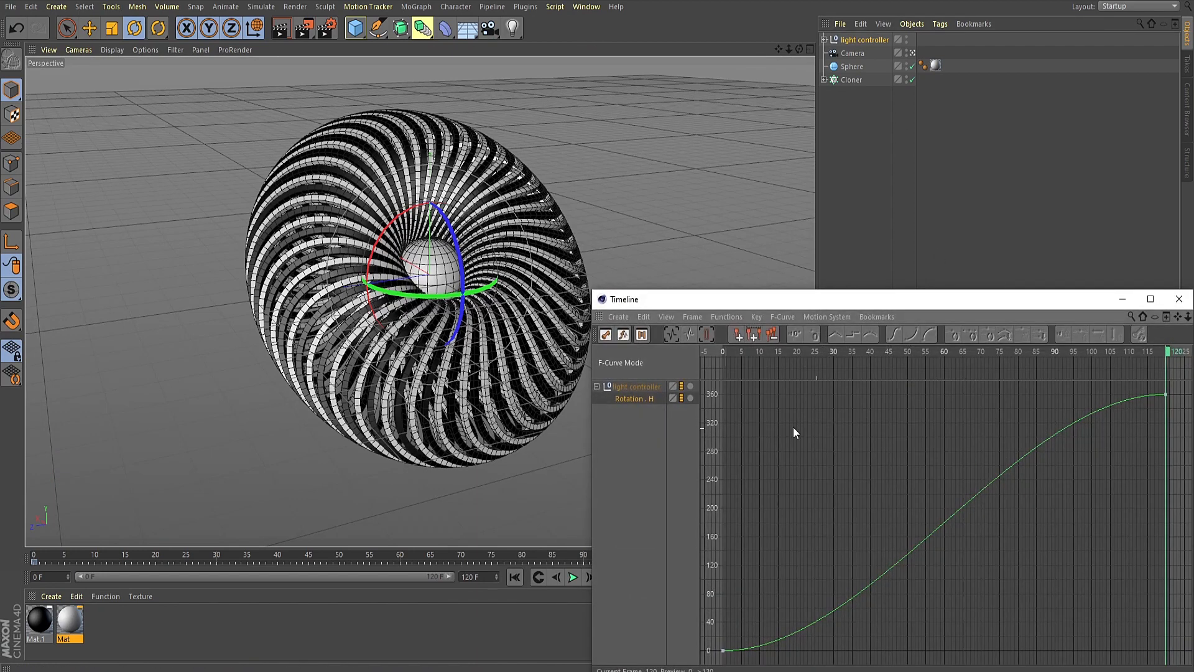
click(634, 399)
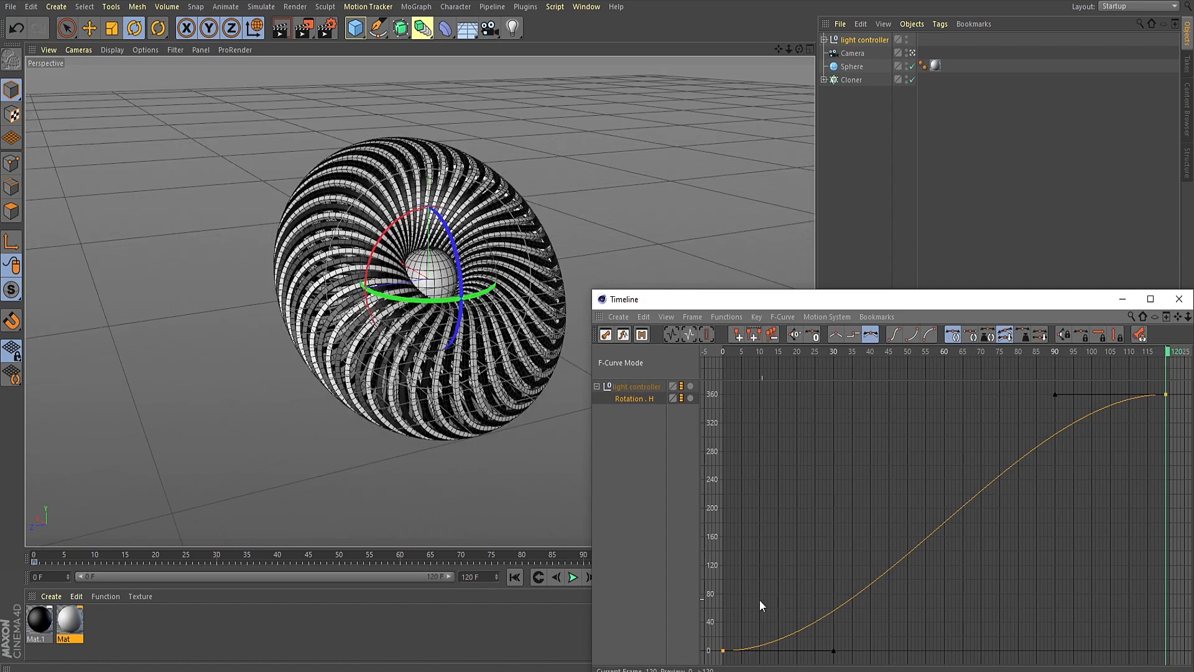
click(836, 336)
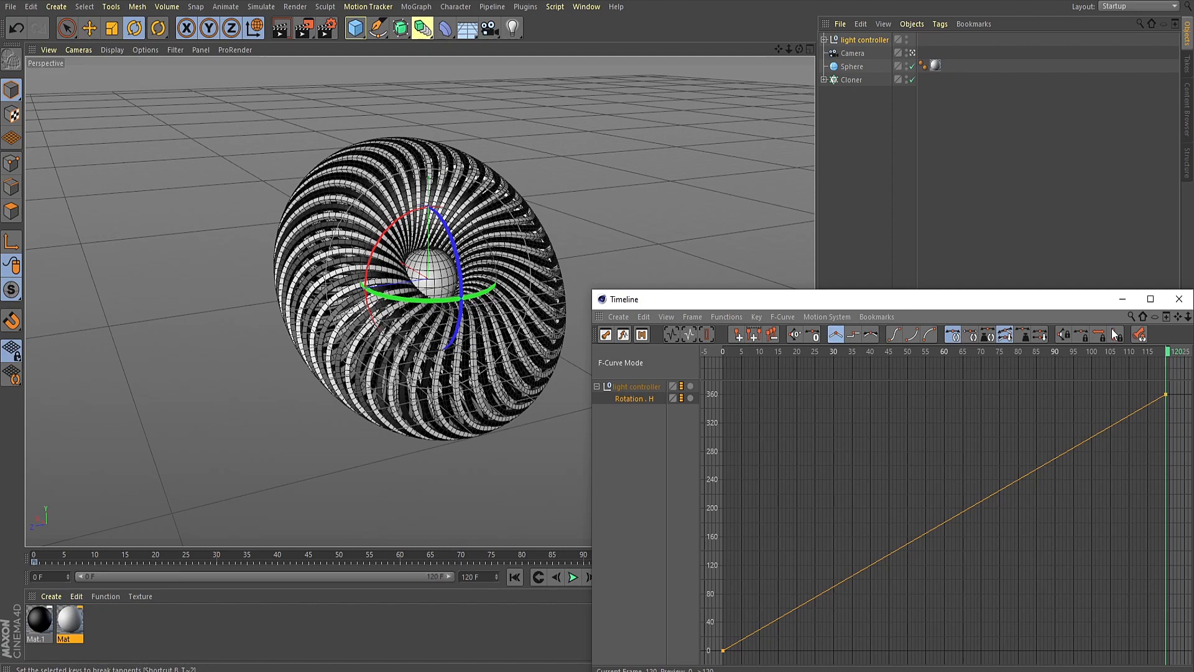
click(1176, 306)
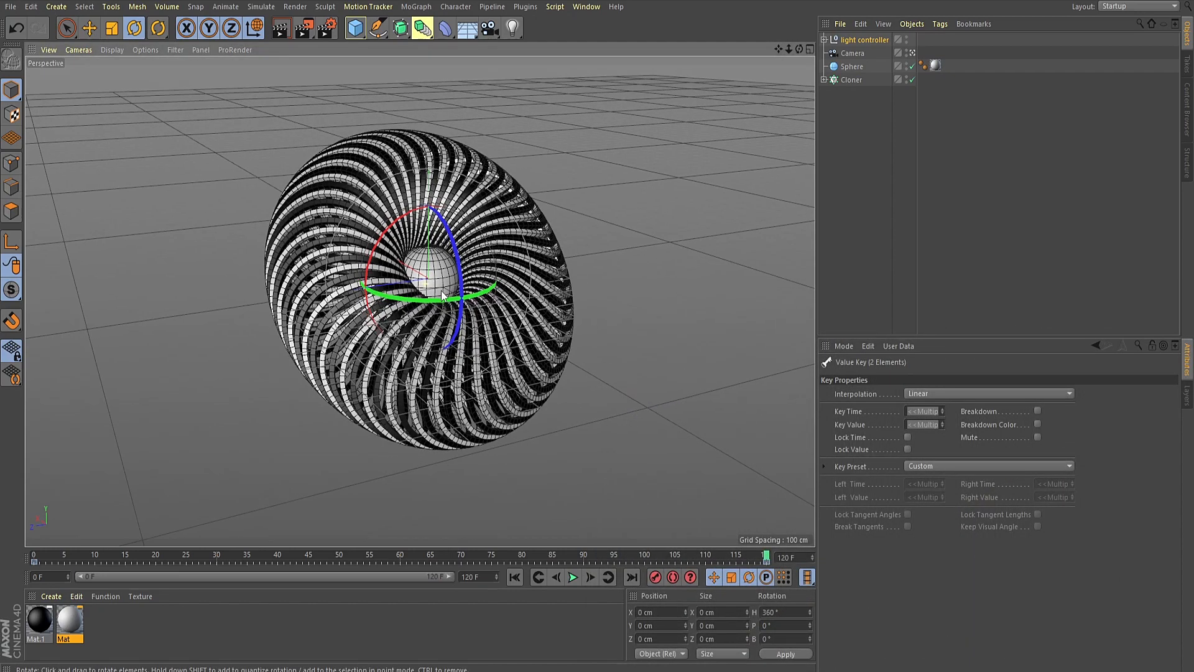
Step: Change the perspective view's display to Gouraud shading without wireframe lines and deselect everything
key(n)
key(a)
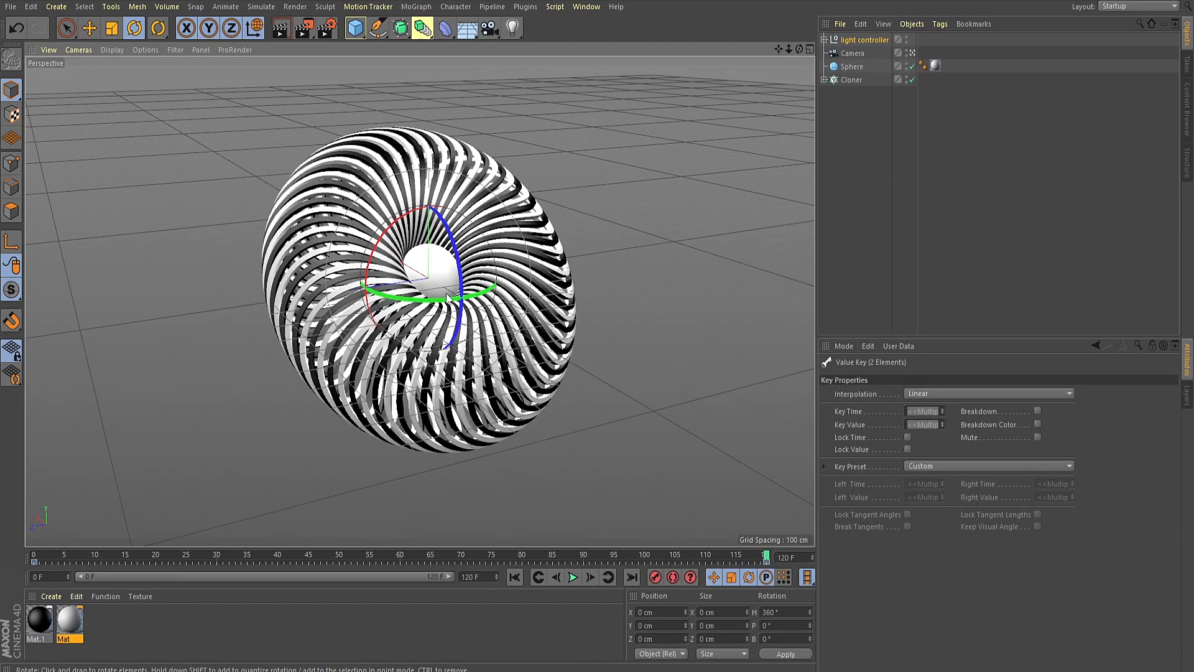
click(968, 184)
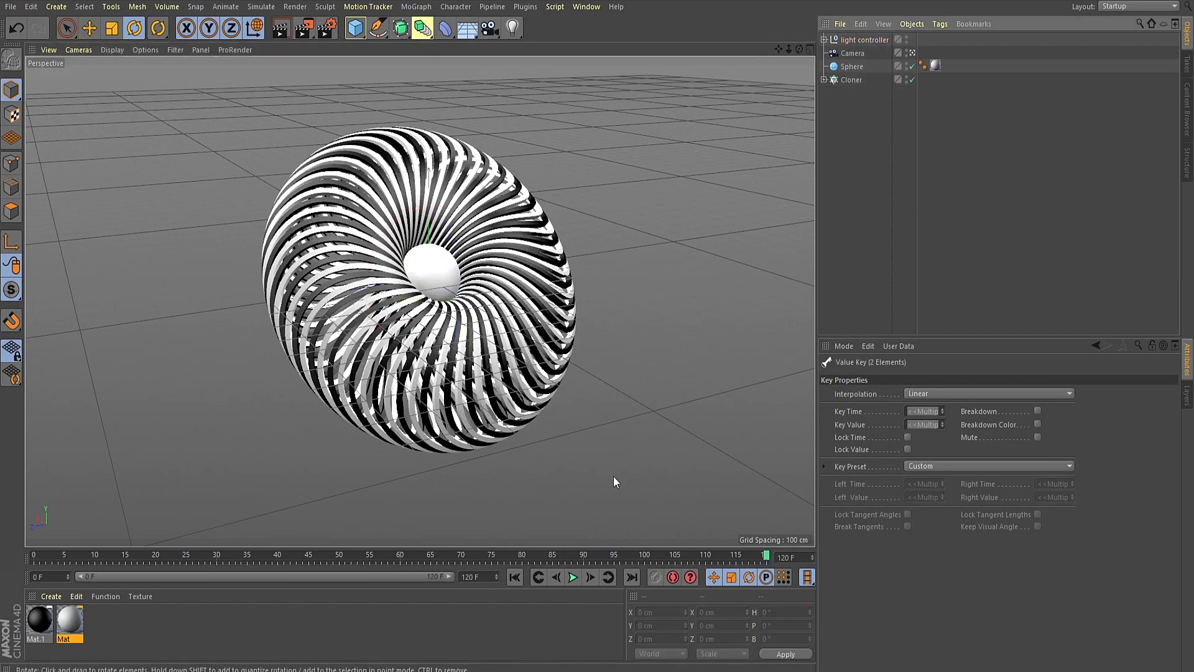
Step: Play the animation to frame 27, render a preview there and replay it from the start to check the motion
click(572, 577)
click(574, 577)
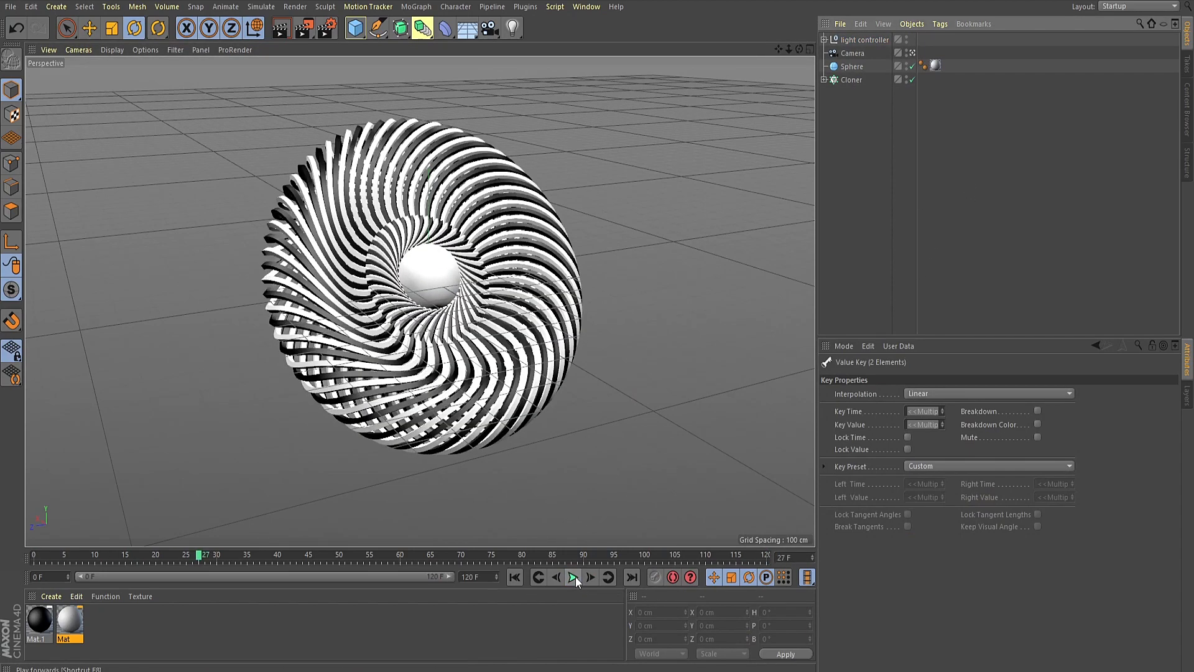
key(ctrl+r)
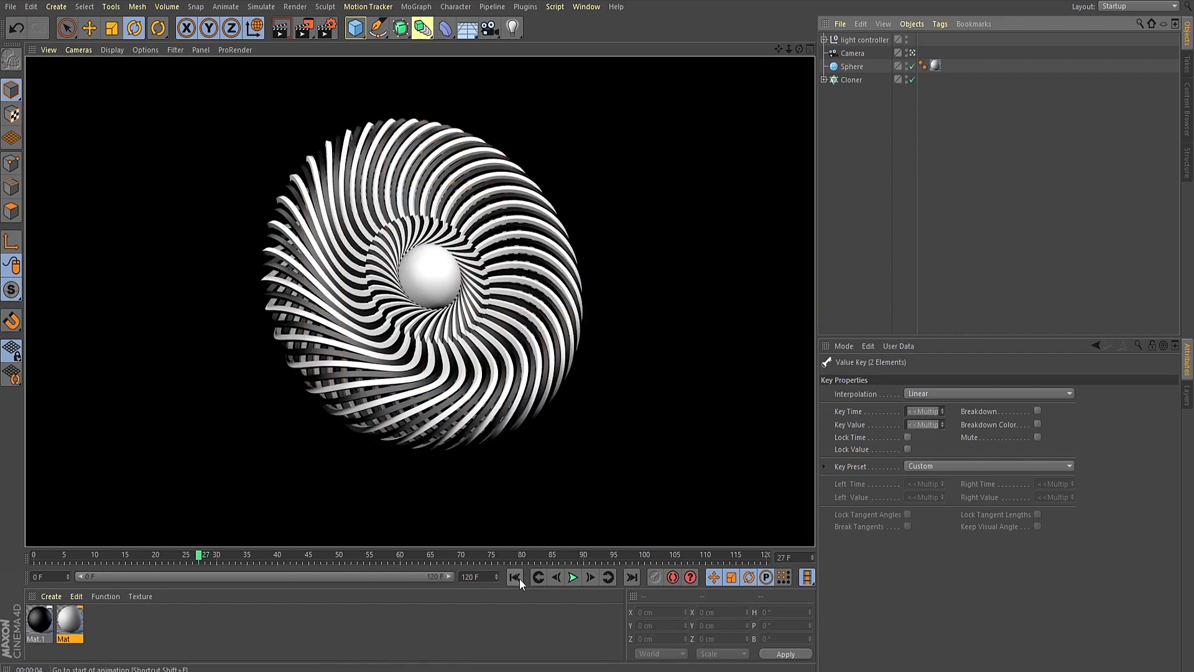
click(515, 577)
click(576, 579)
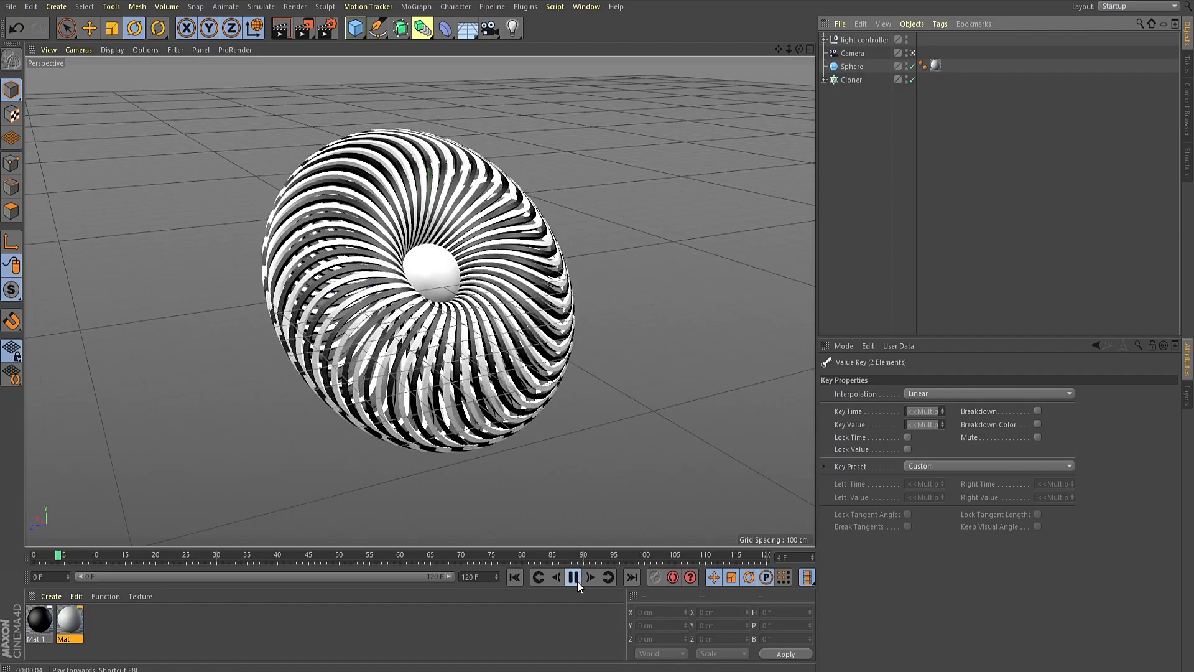